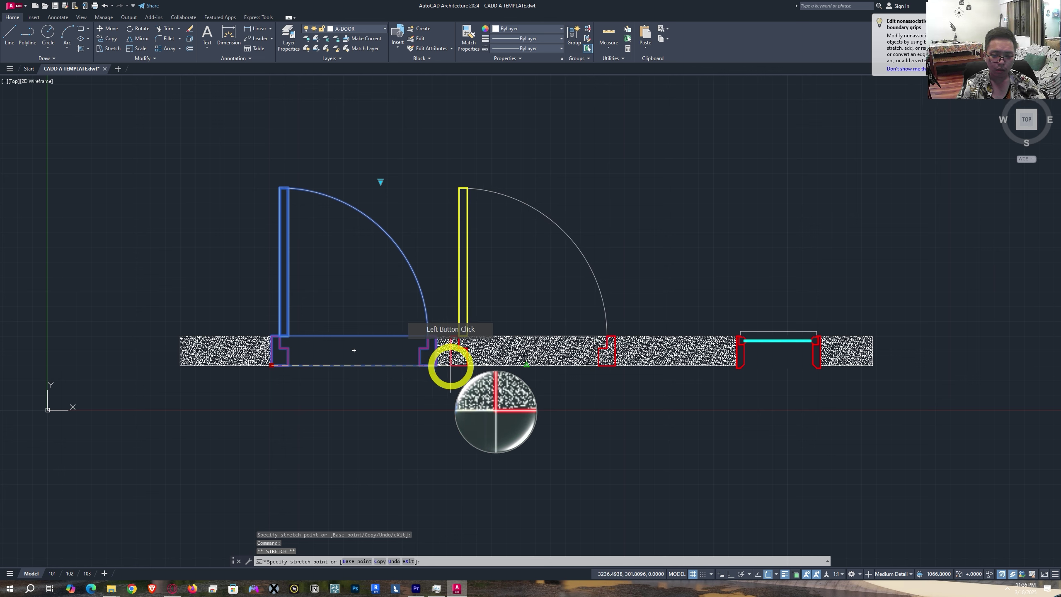
- Move the door block along the hatched wall until it sits close to the window
click(450, 360)
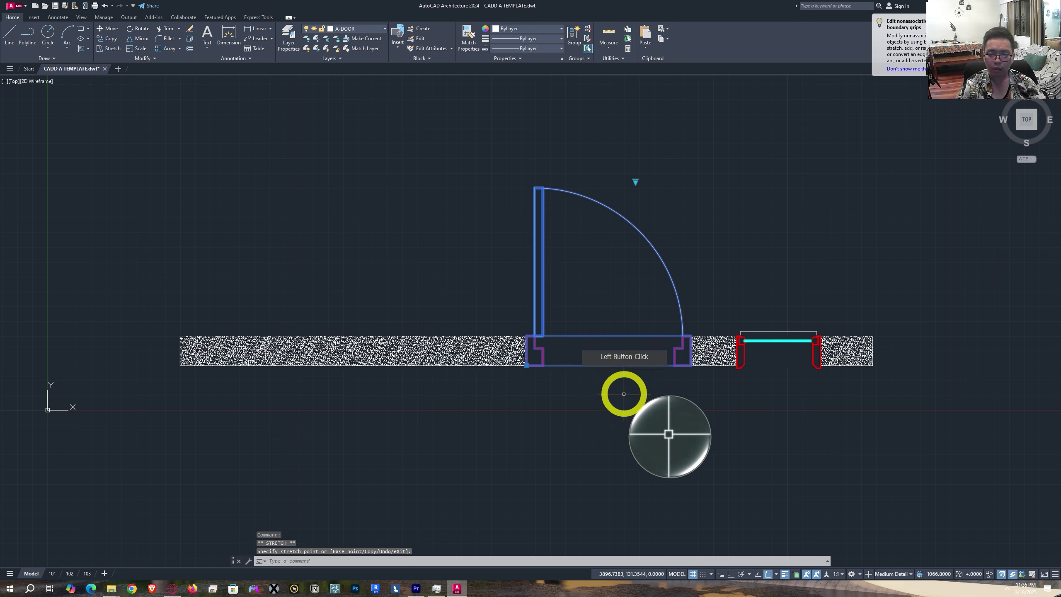
middle_drag(623, 410, 593, 429)
key(Escape)
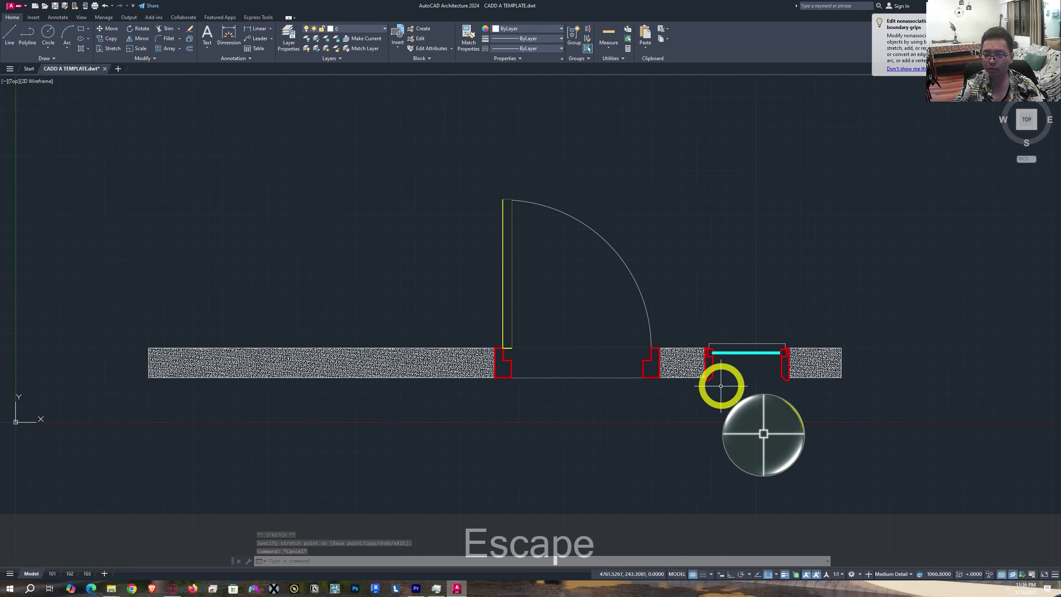
- Move the window block along the hatched wall to the opposite side of the door
scroll(749, 343, up, 2)
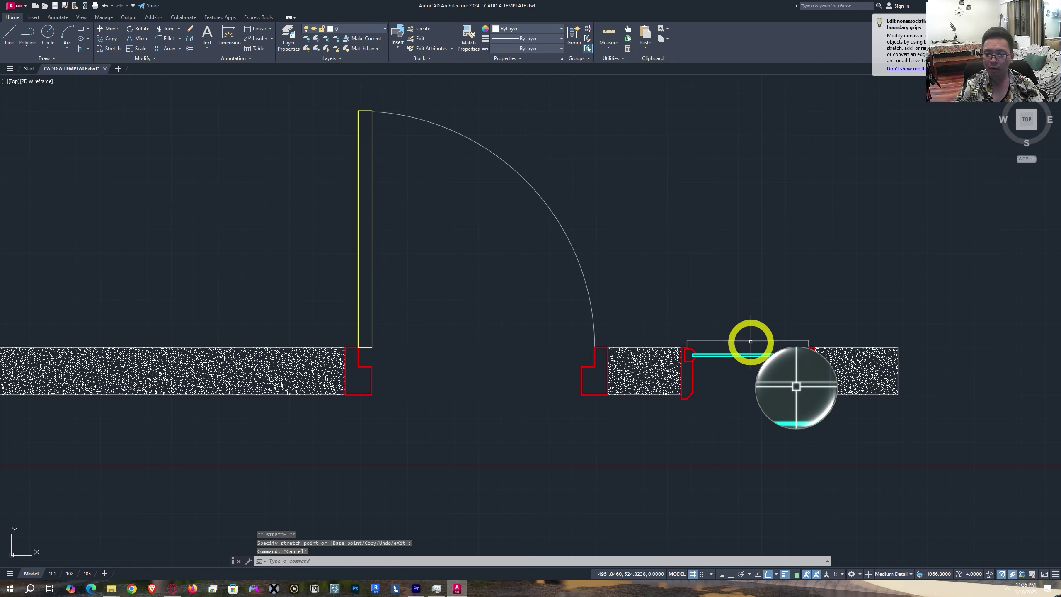
click(706, 340)
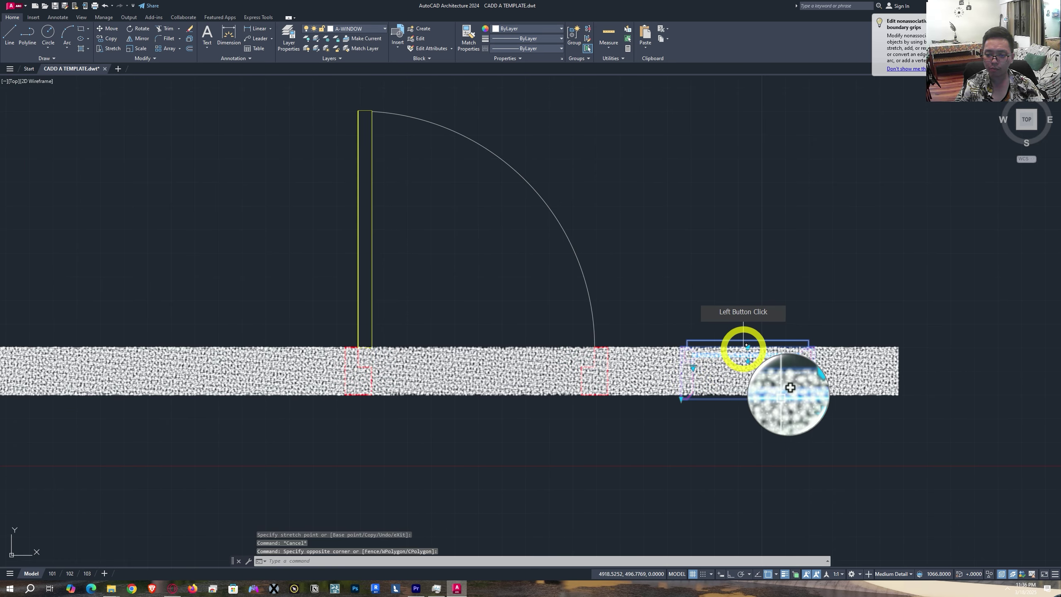
click(747, 347)
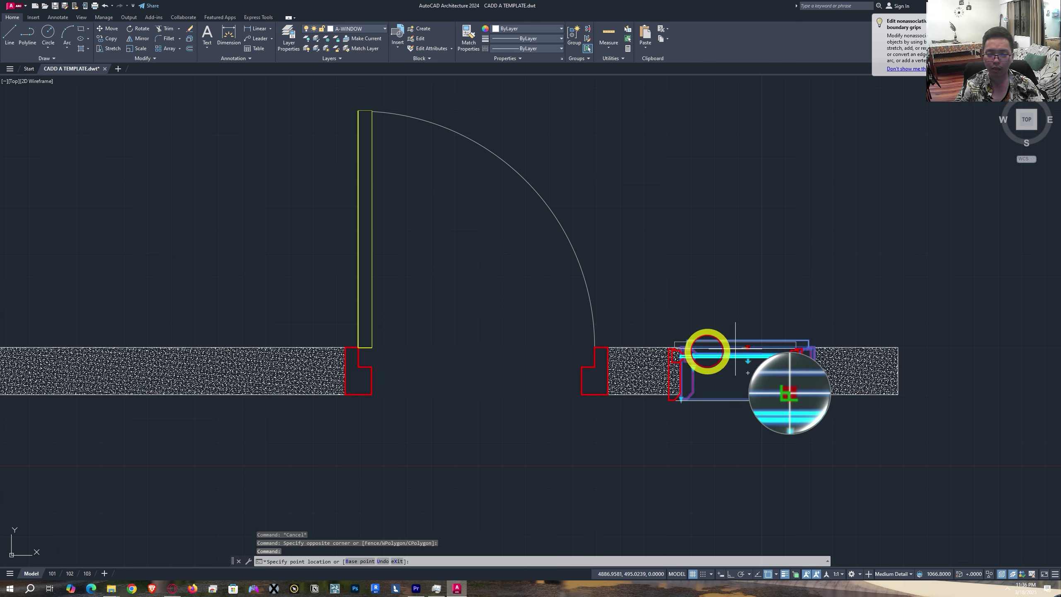
click(224, 346)
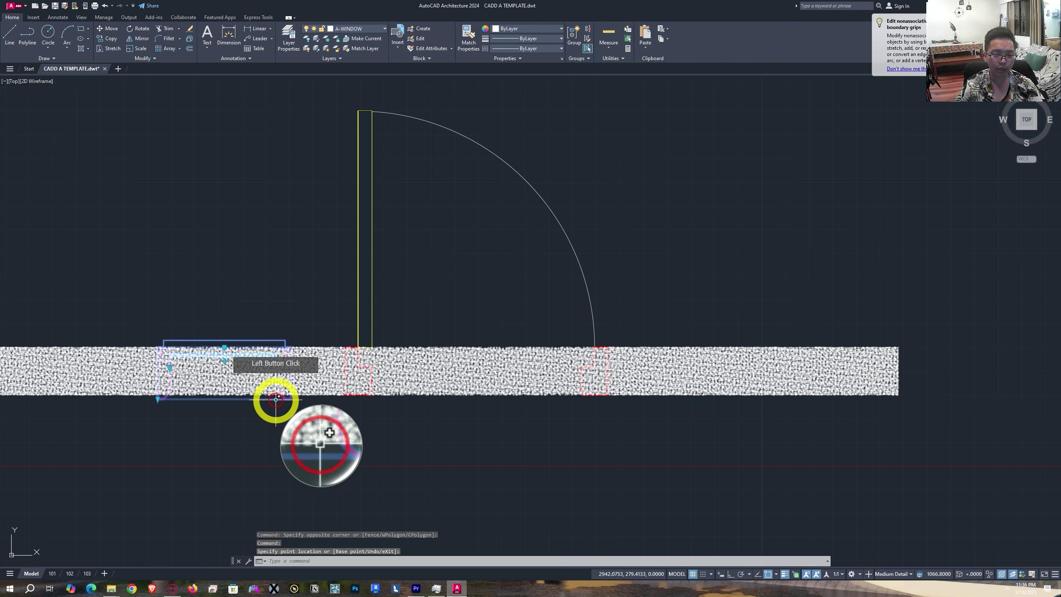
middle_drag(276, 398, 417, 410)
key(Escape)
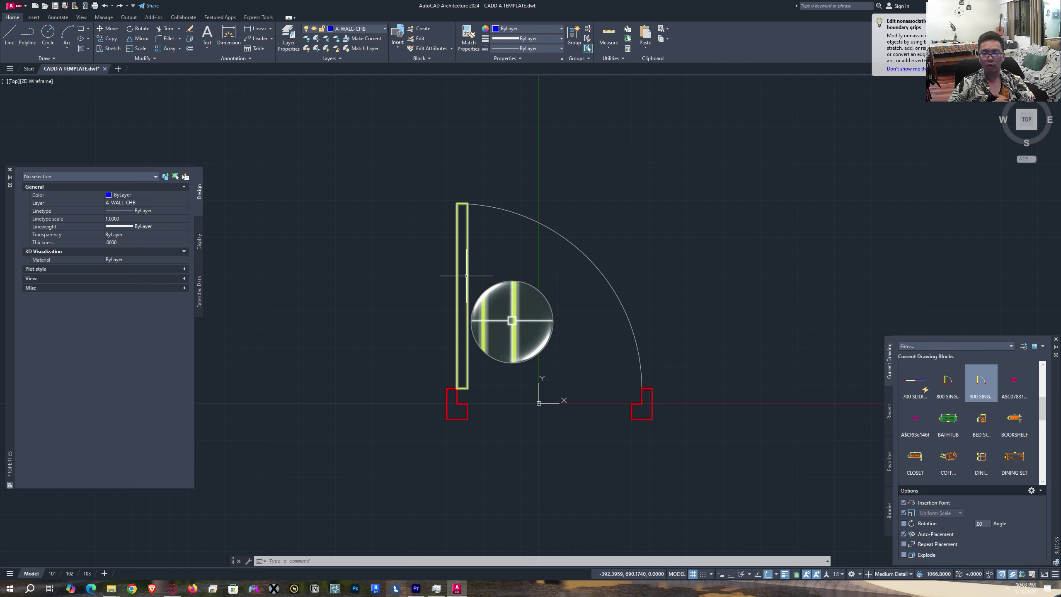
- Inspect the layers assigned to the door panel, the two door jambs and the swing arc
click(466, 276)
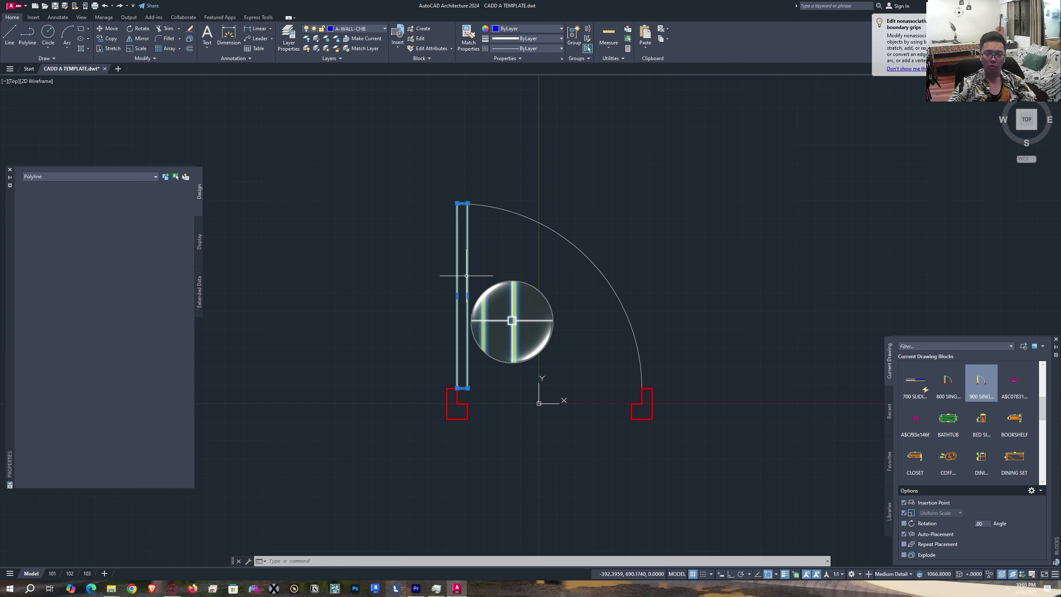
key(Escape)
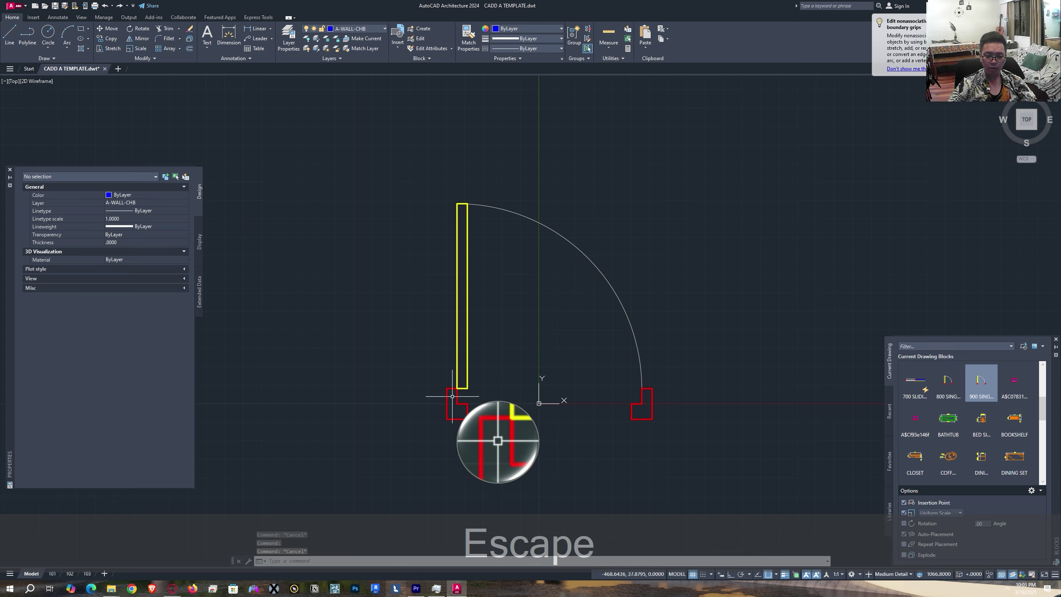
click(455, 396)
key(Escape)
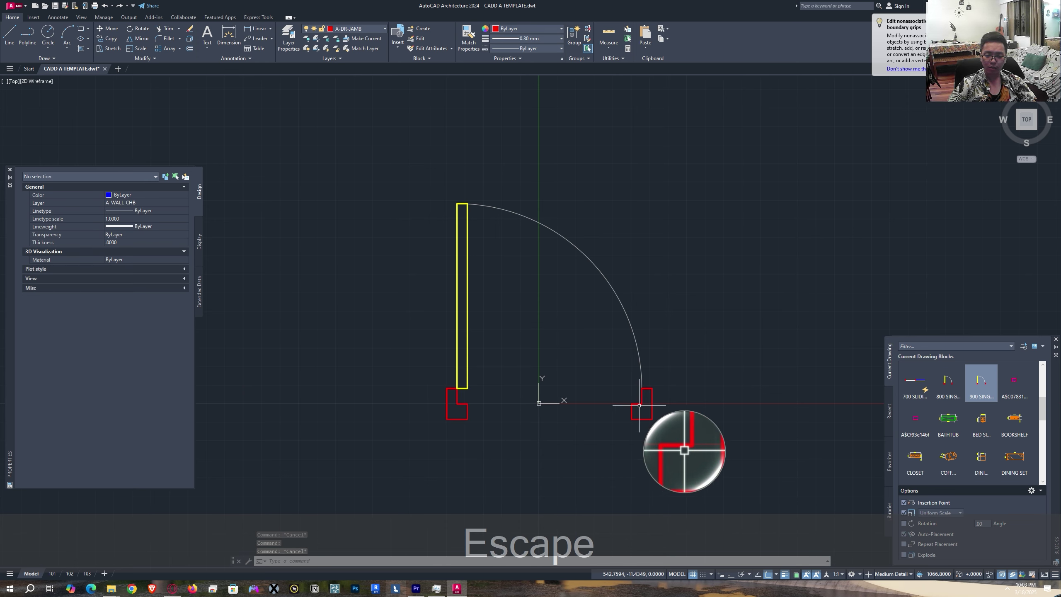
click(640, 403)
key(Escape)
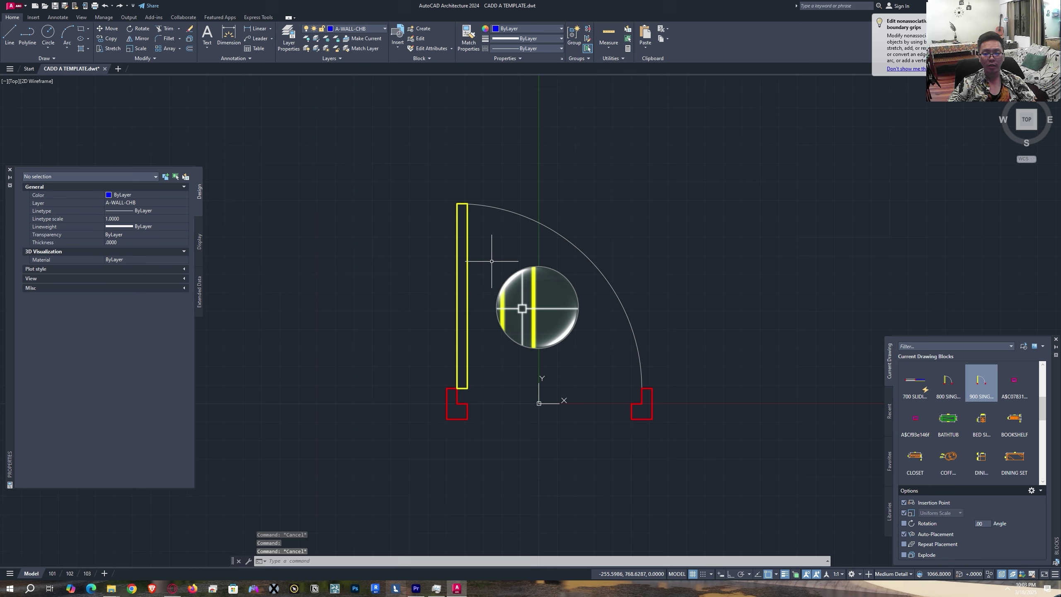
click(467, 264)
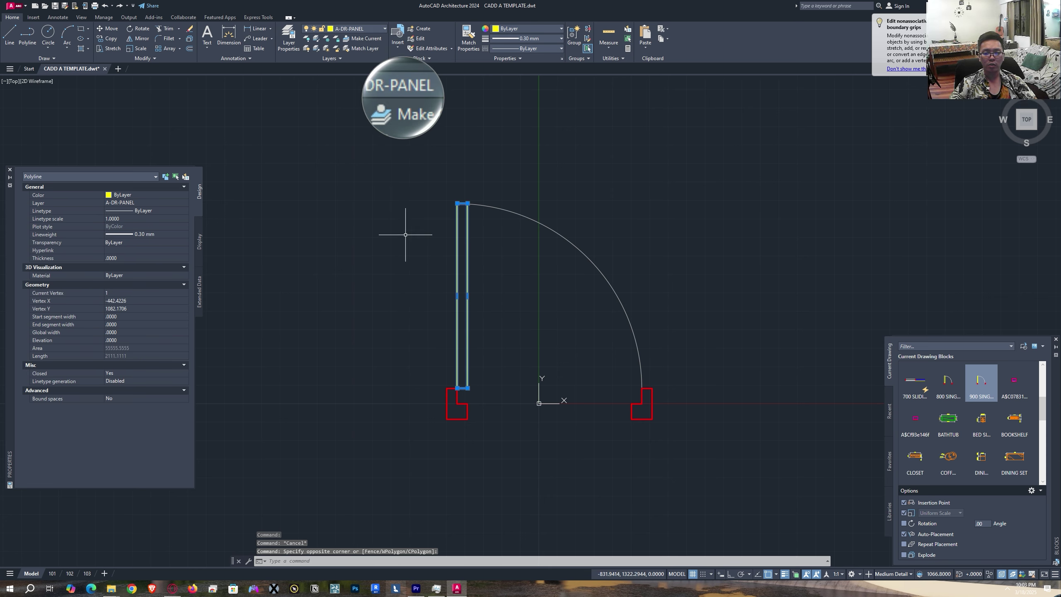
key(Escape)
click(464, 421)
click(432, 395)
click(647, 409)
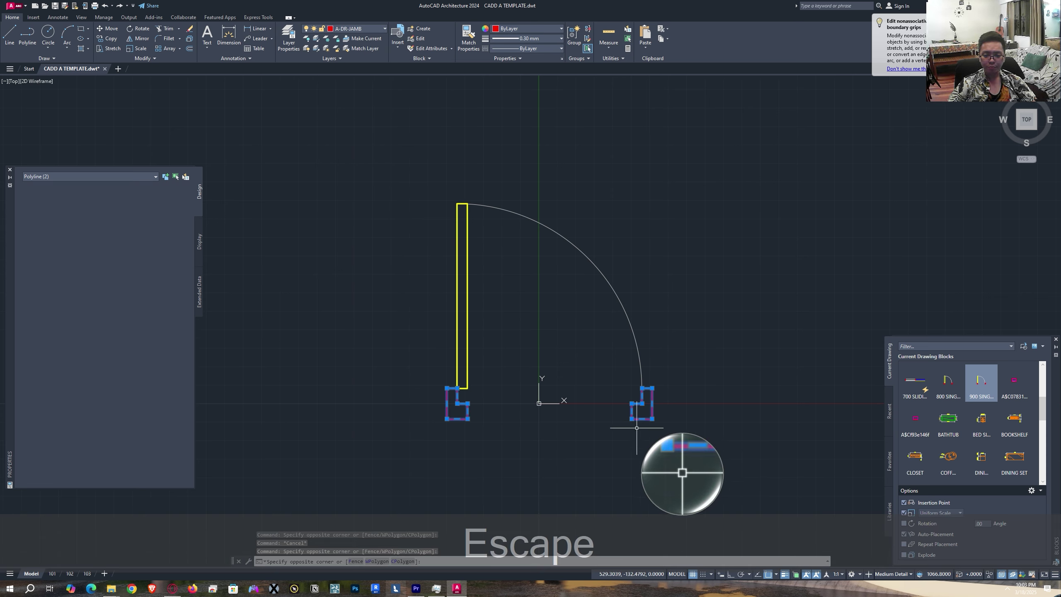
key(Escape)
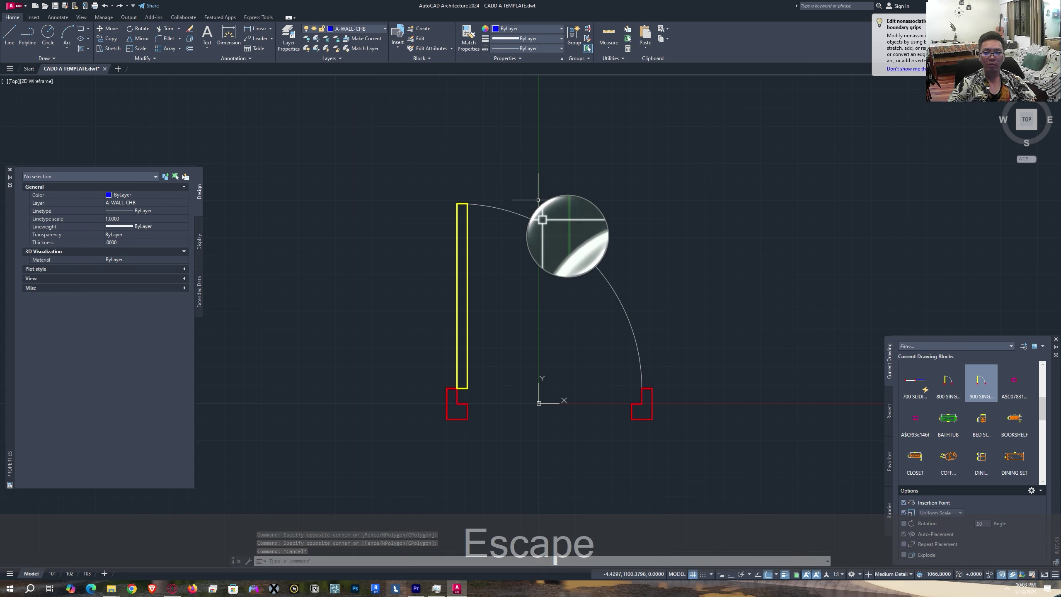
click(614, 290)
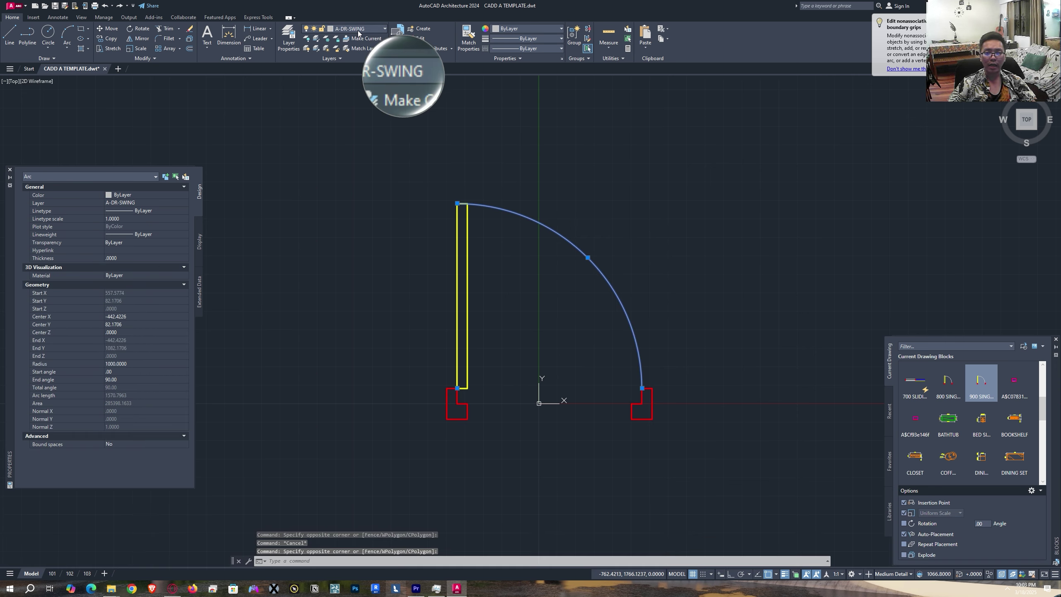
key(Escape)
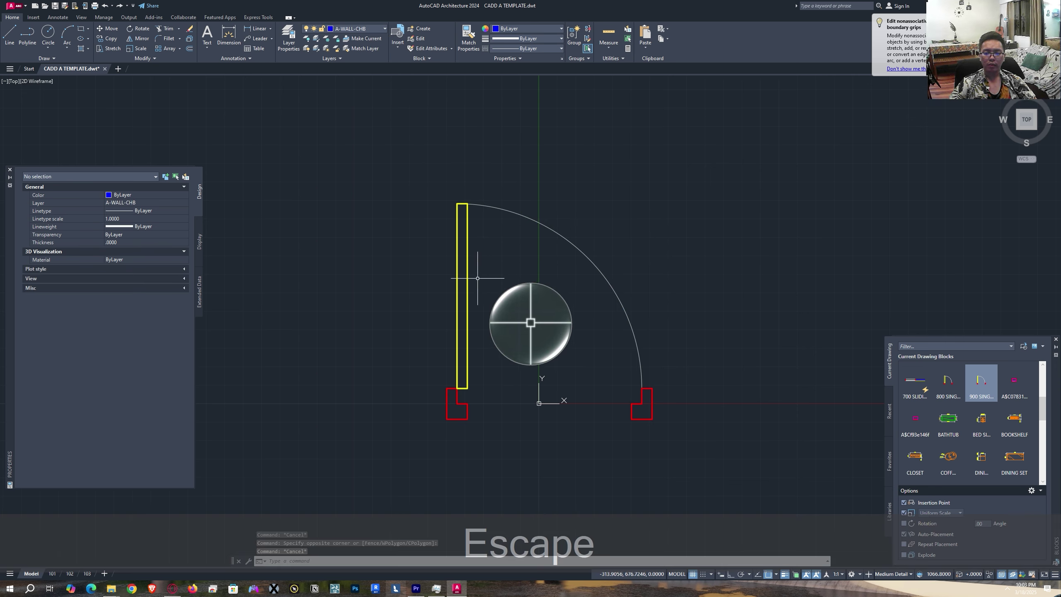
- Make A-DR-PANEL the current layer and create a wipeout from the door panel's closed polyline, keeping the polyline
click(378, 30)
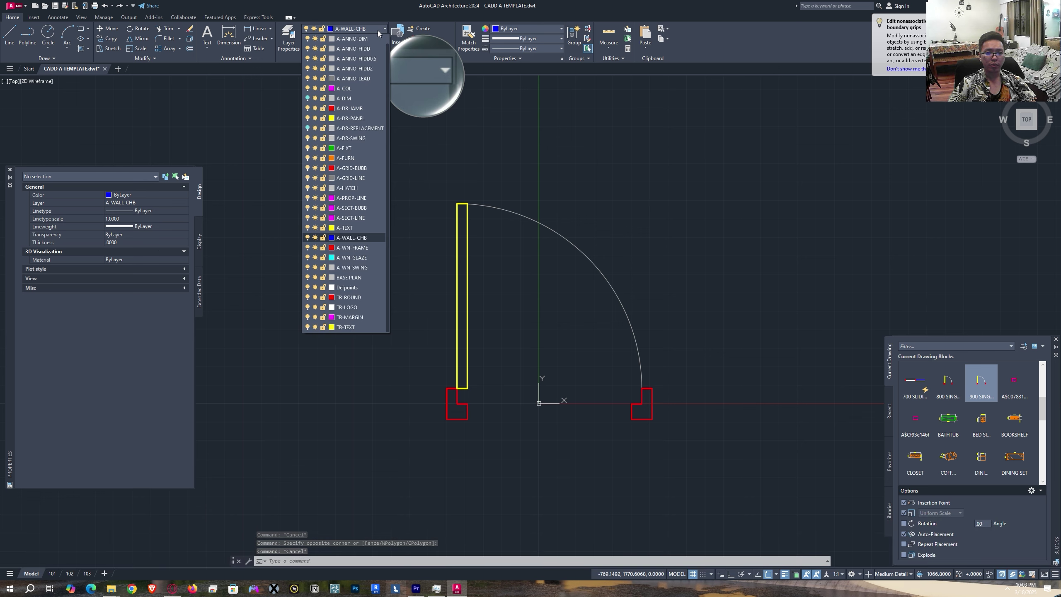
click(340, 120)
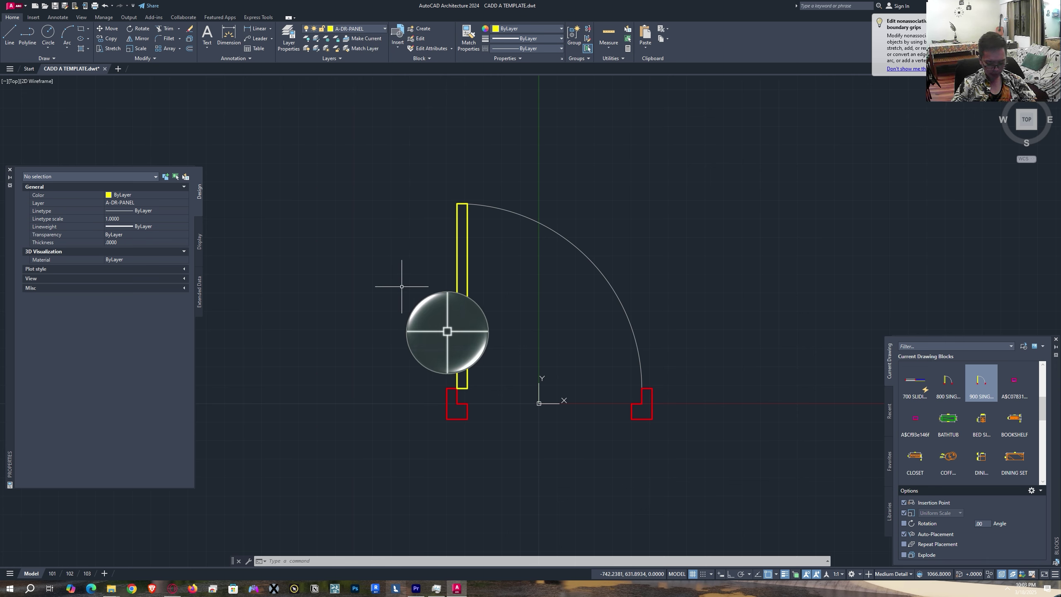
text(wiep)
key(BackSpace)
key(BackSpace)
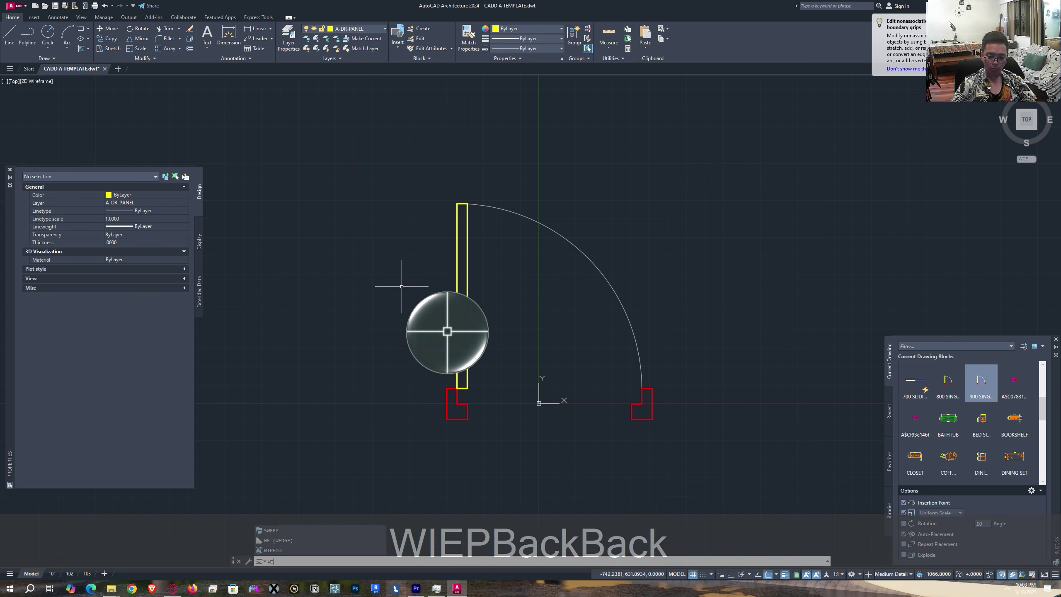
text(peout)
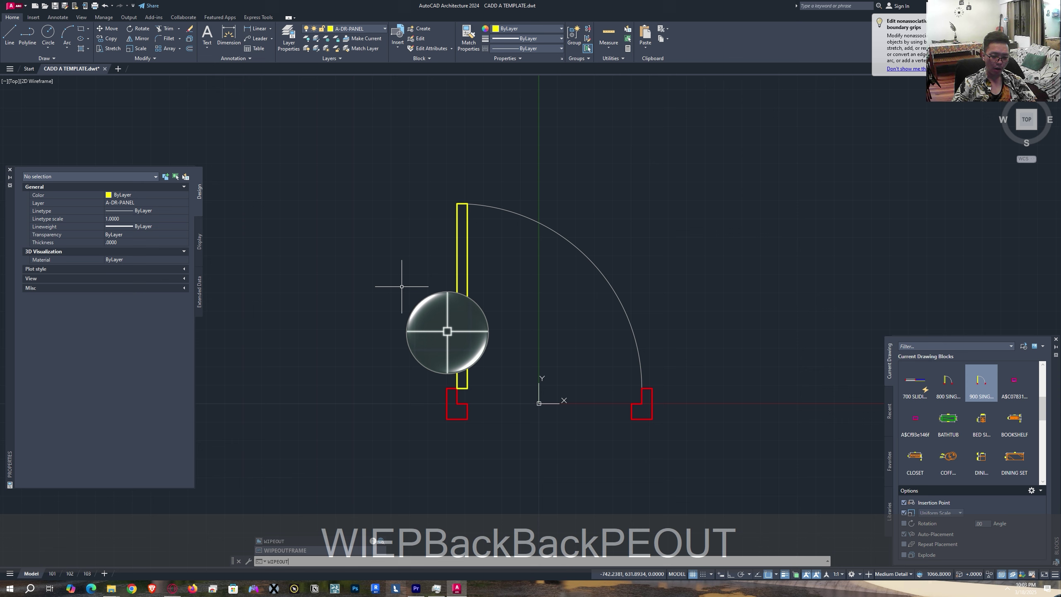
key(Return)
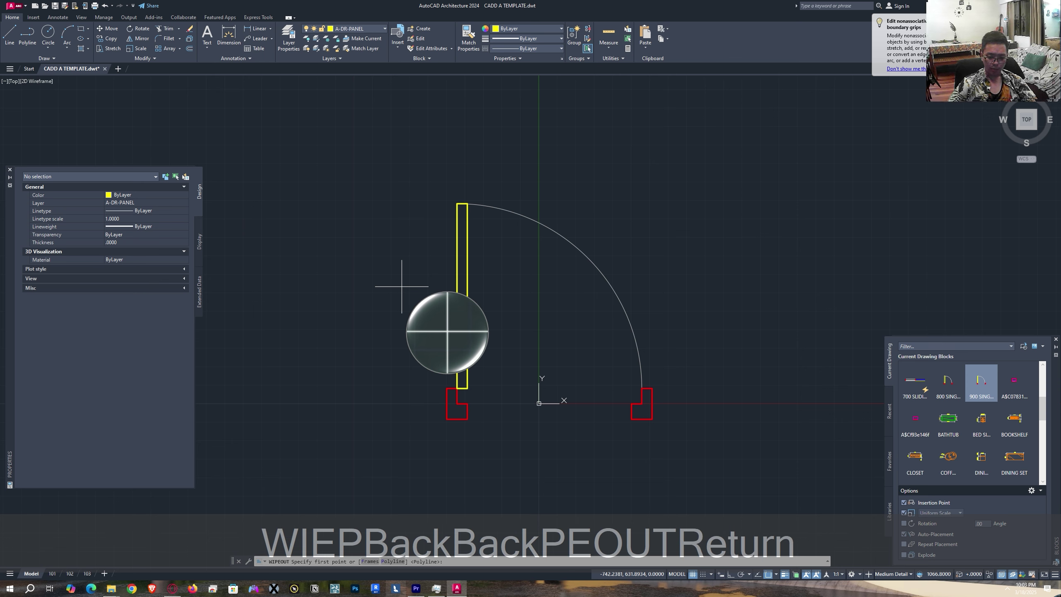
key(Return)
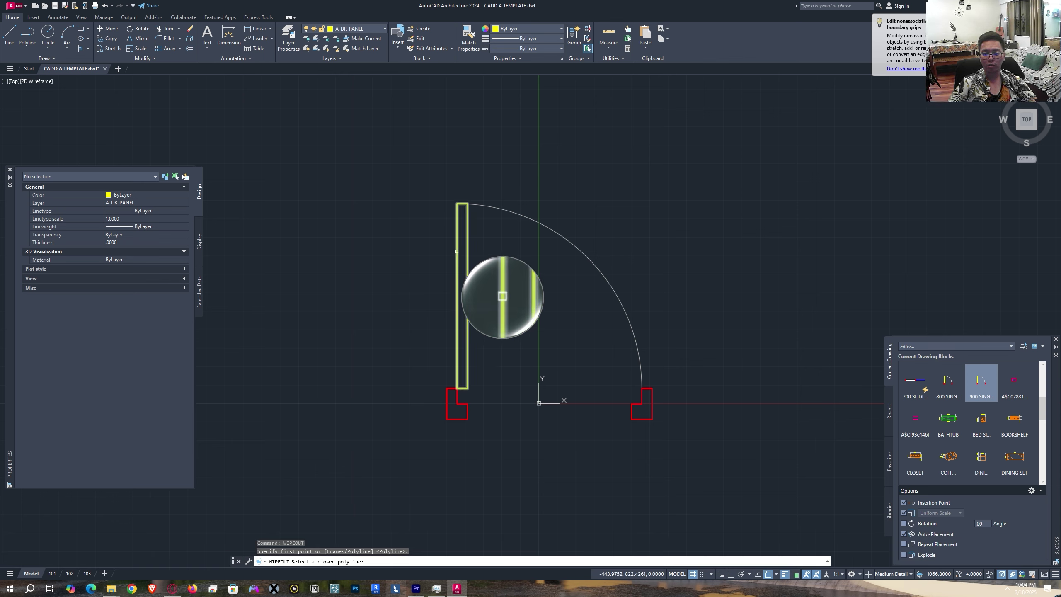
click(457, 251)
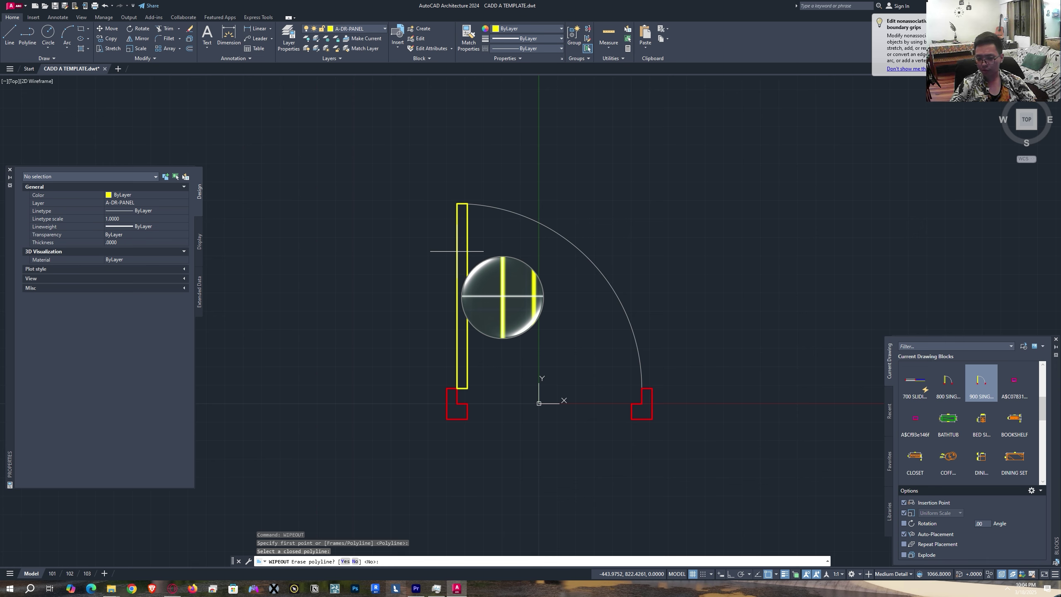
key(Return)
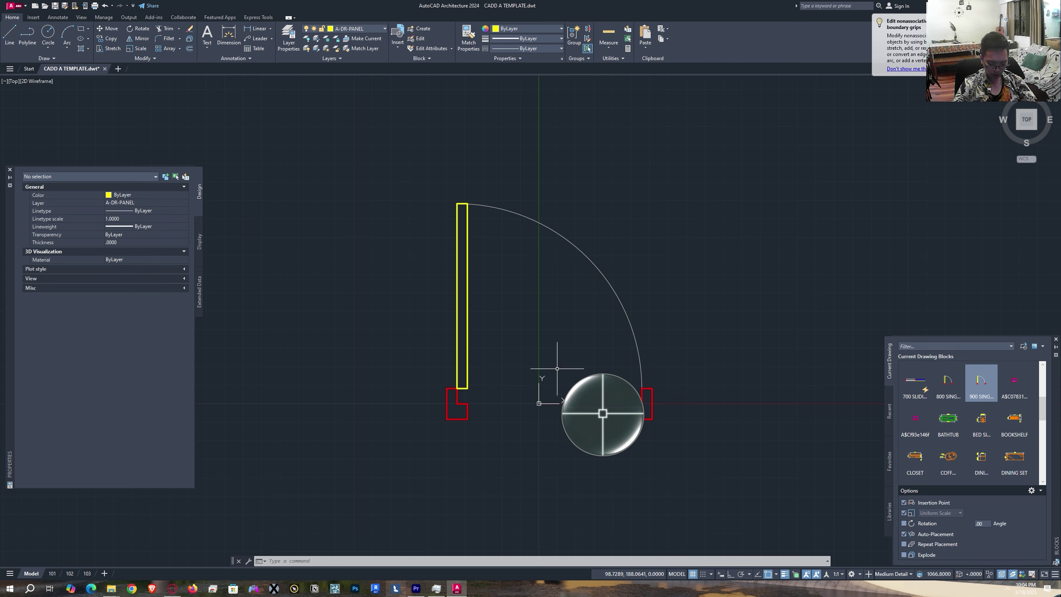
- Draw a rectangular wipeout across the door opening using the outer corners of both jambs
text(WIPEOUT)
key(Return)
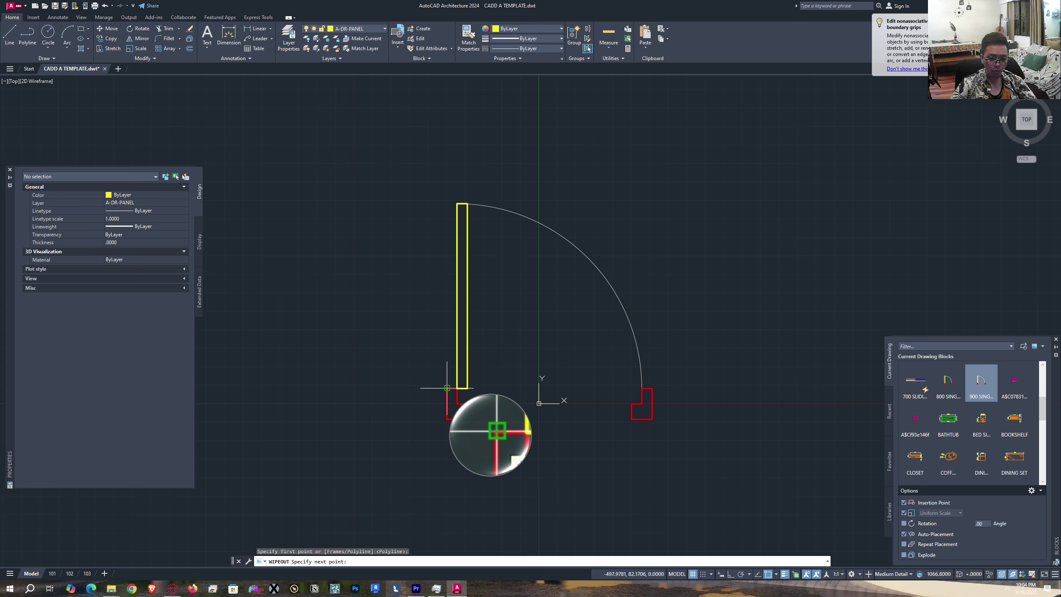
click(652, 388)
click(651, 418)
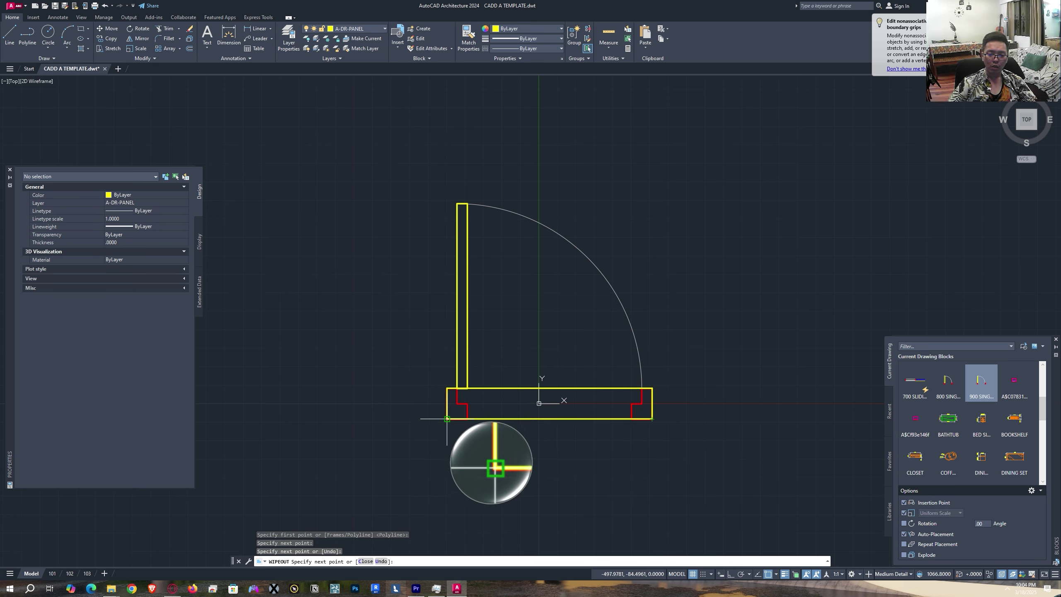
click(450, 418)
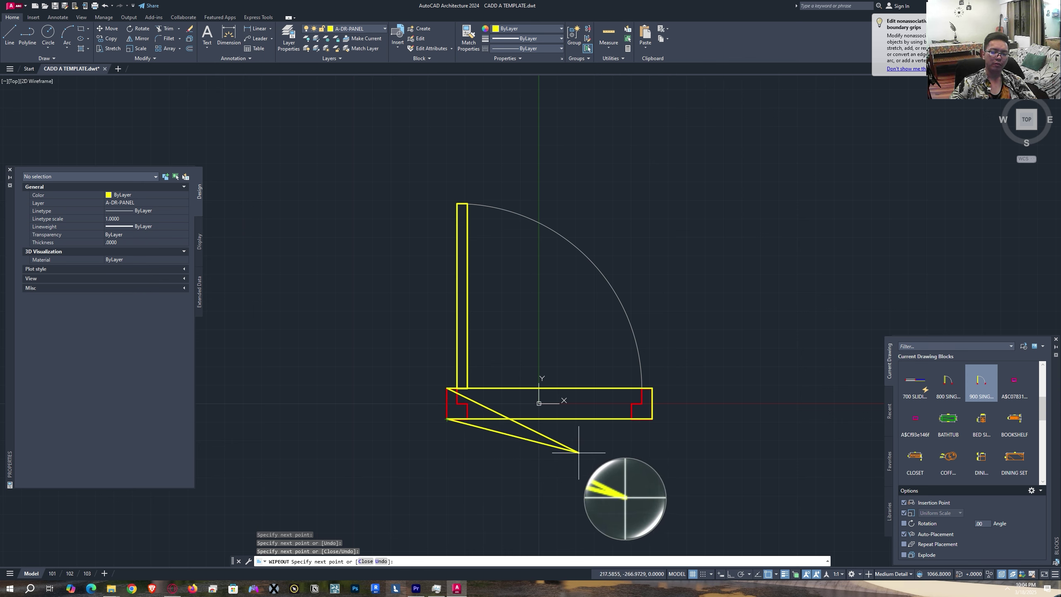
key(Return)
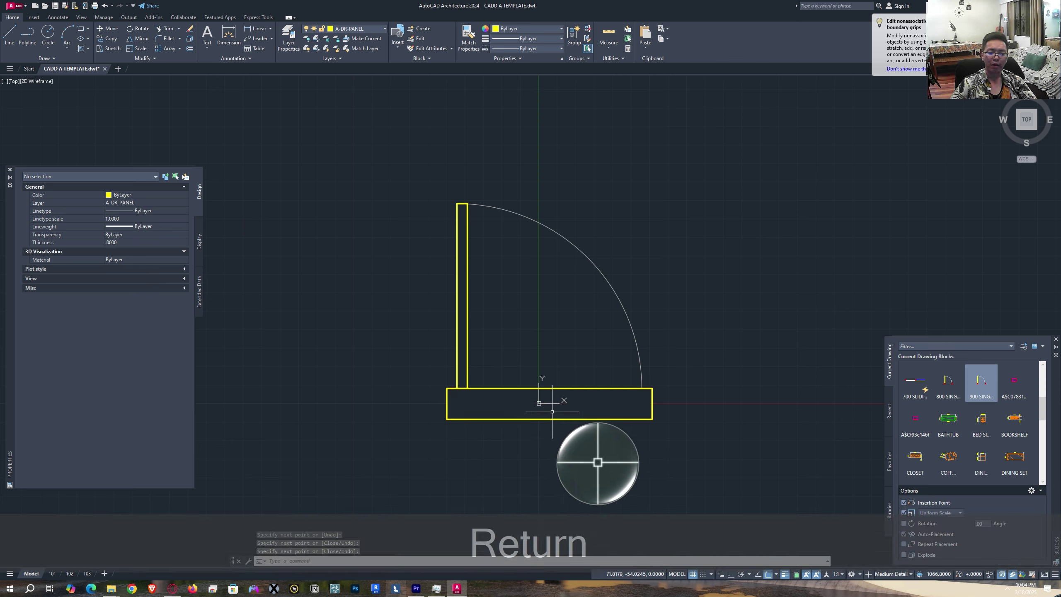
- Assign the rectangular wipeout over the door opening to the A-HATCH layer
scroll(543, 425, up, 2)
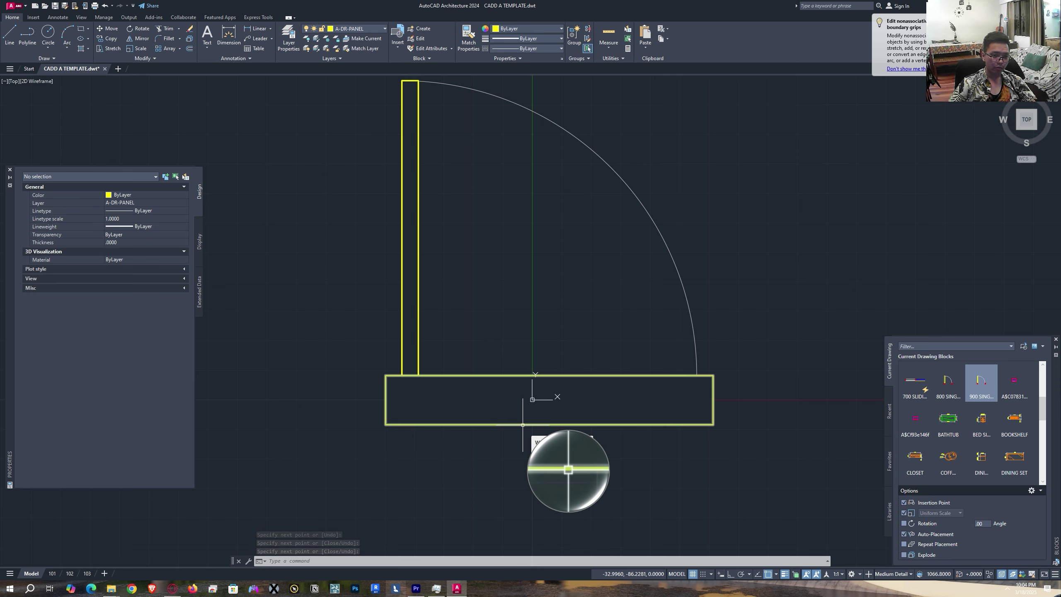
click(522, 425)
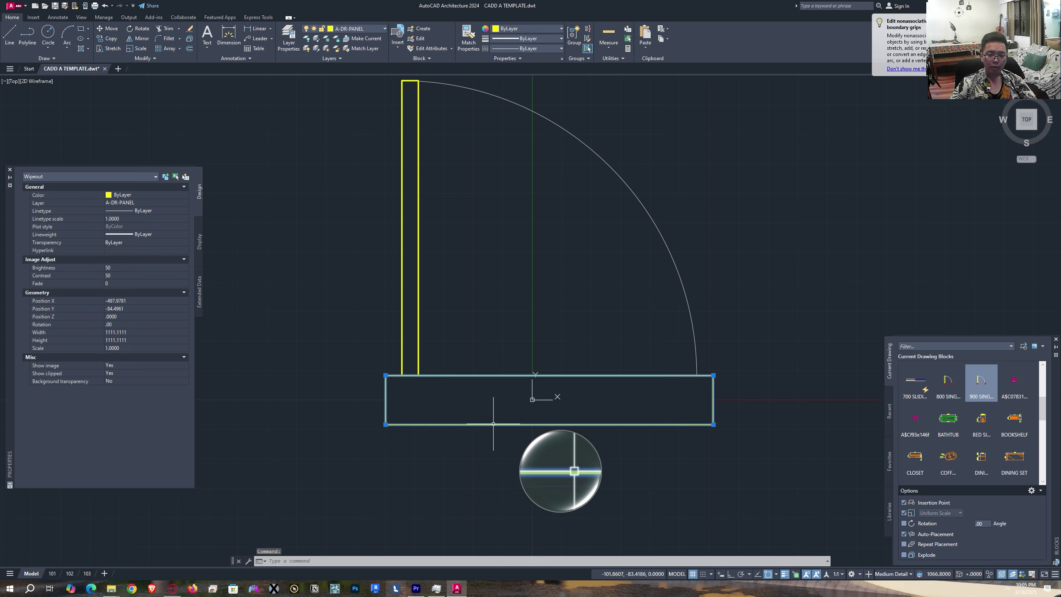
scroll(404, 401, up, 2)
middle_drag(530, 398, 426, 417)
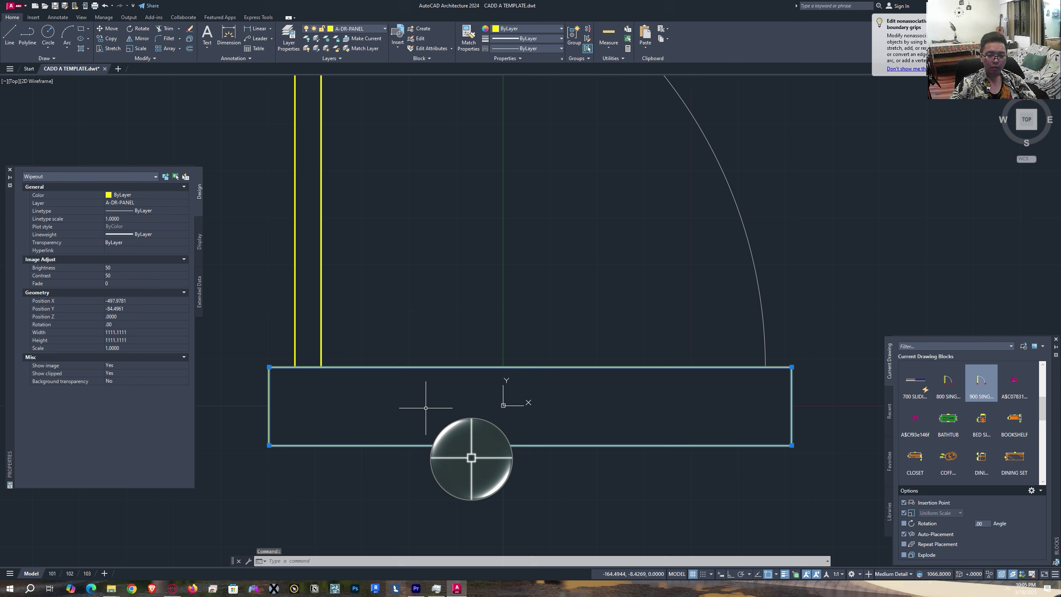
click(358, 29)
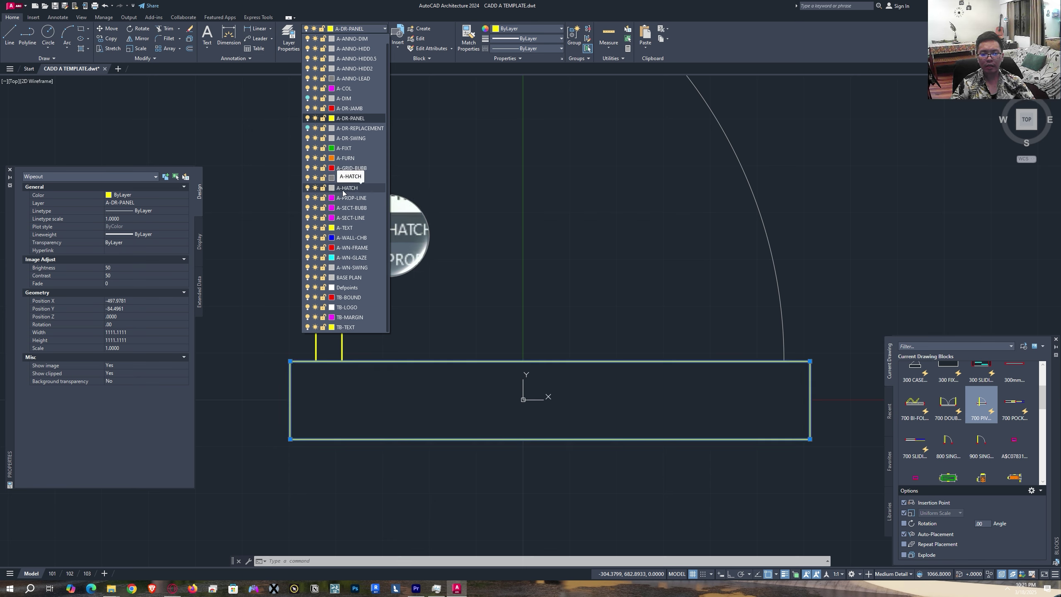
click(343, 188)
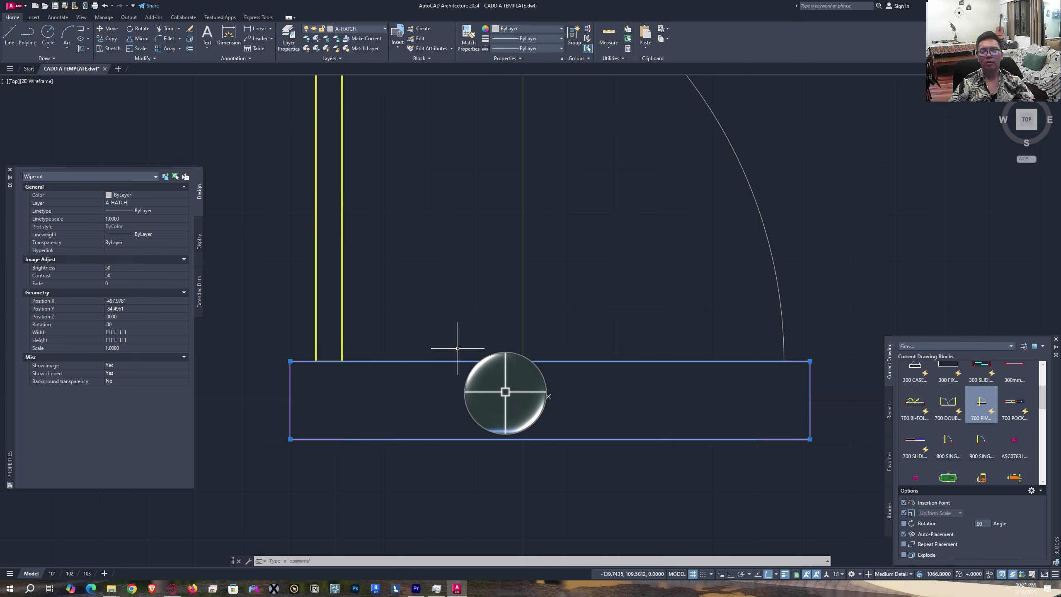
- Send the rectangular wipeout over the door opening to the back of the draw order
mouse_move(459, 348)
middle_down()
mouse_move(489, 326)
mouse_move(467, 341)
middle_up()
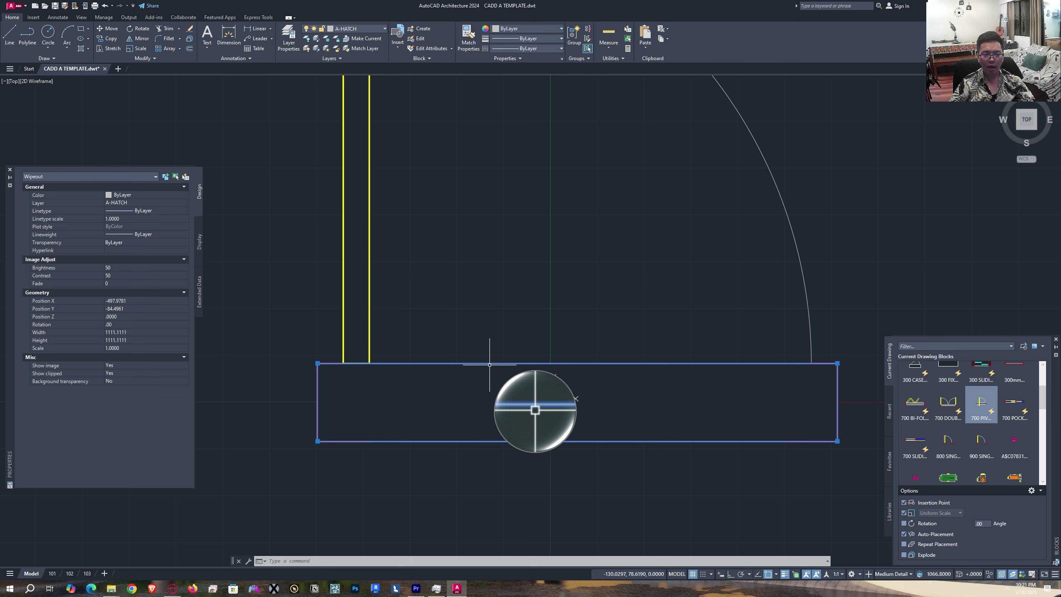
right_click(503, 365)
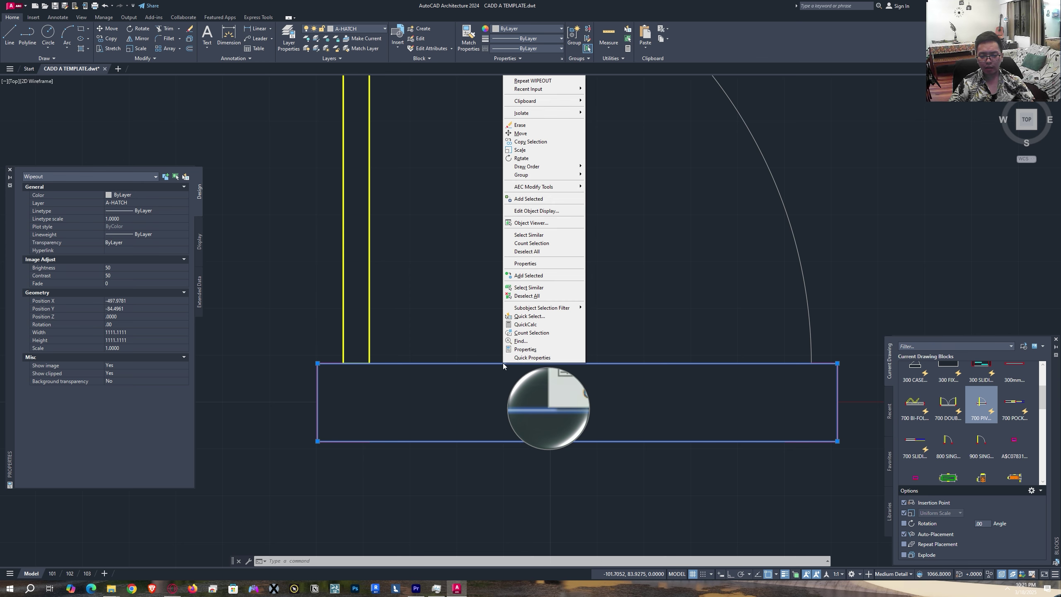
mouse_move(538, 169)
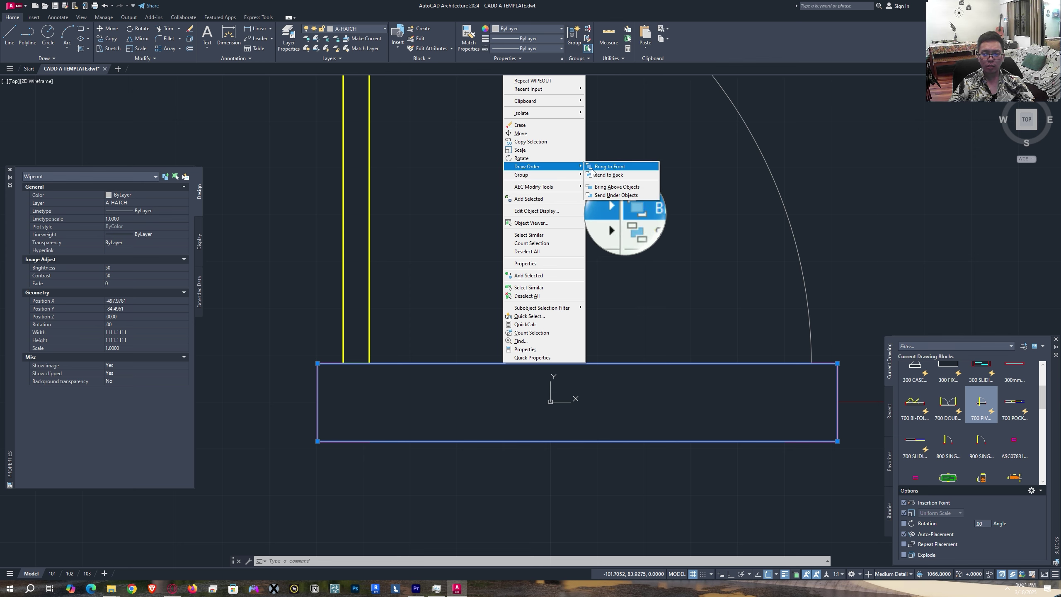
click(620, 175)
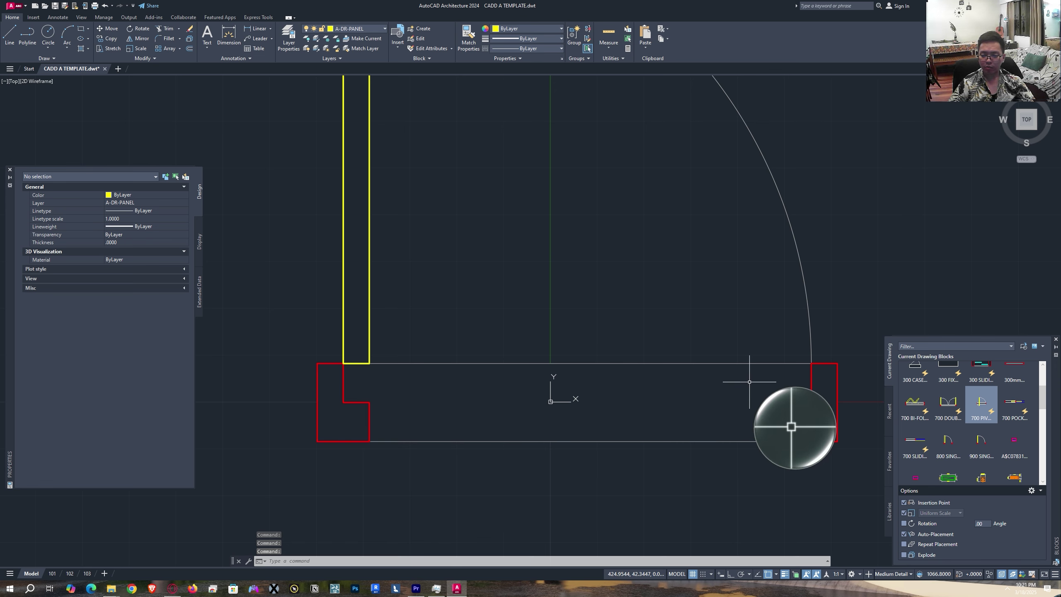
- Start a block definition from all the door objects and name it DYN_SINGLE SWING DOOR
middle_drag(675, 368, 570, 386)
scroll(623, 399, down, 4)
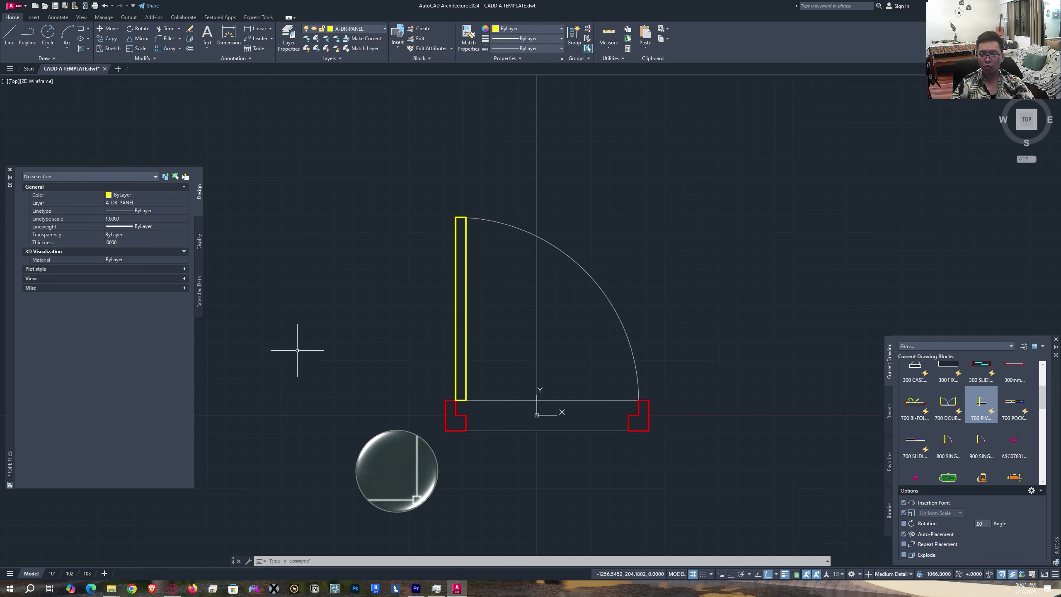
click(685, 179)
click(410, 459)
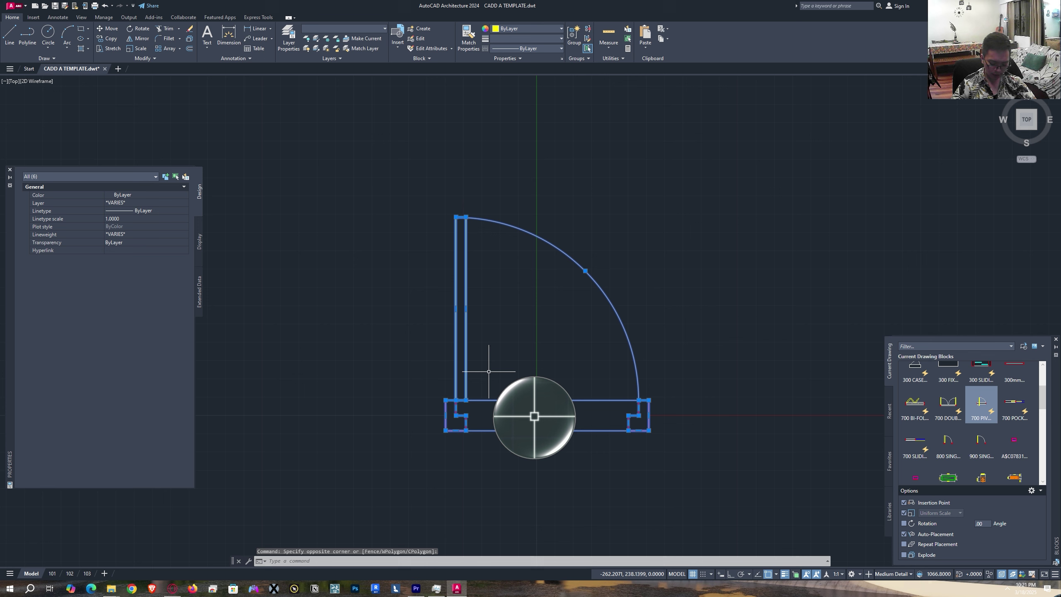
text(B)
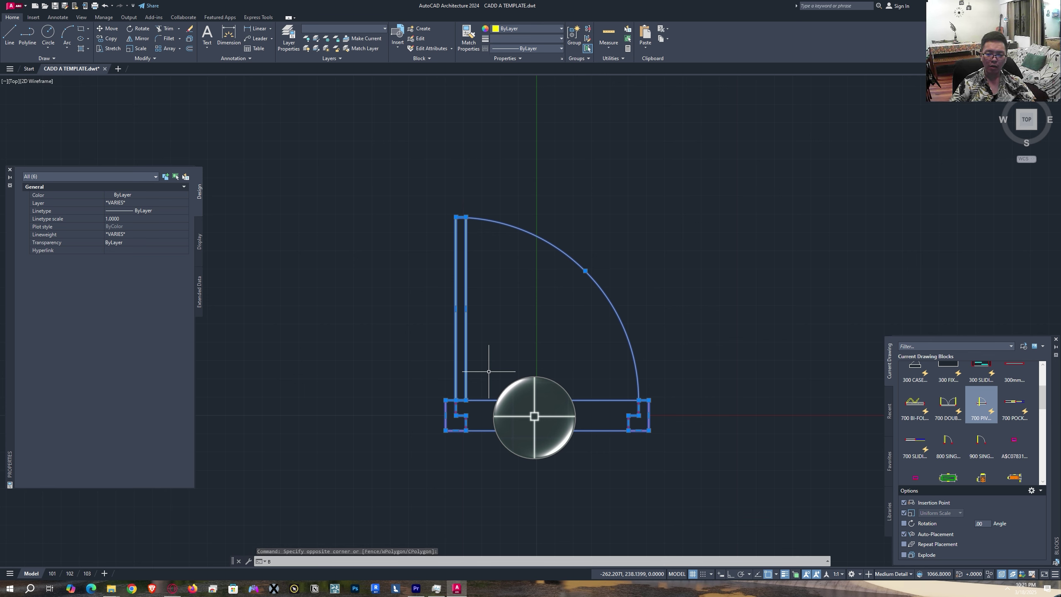
key(Return)
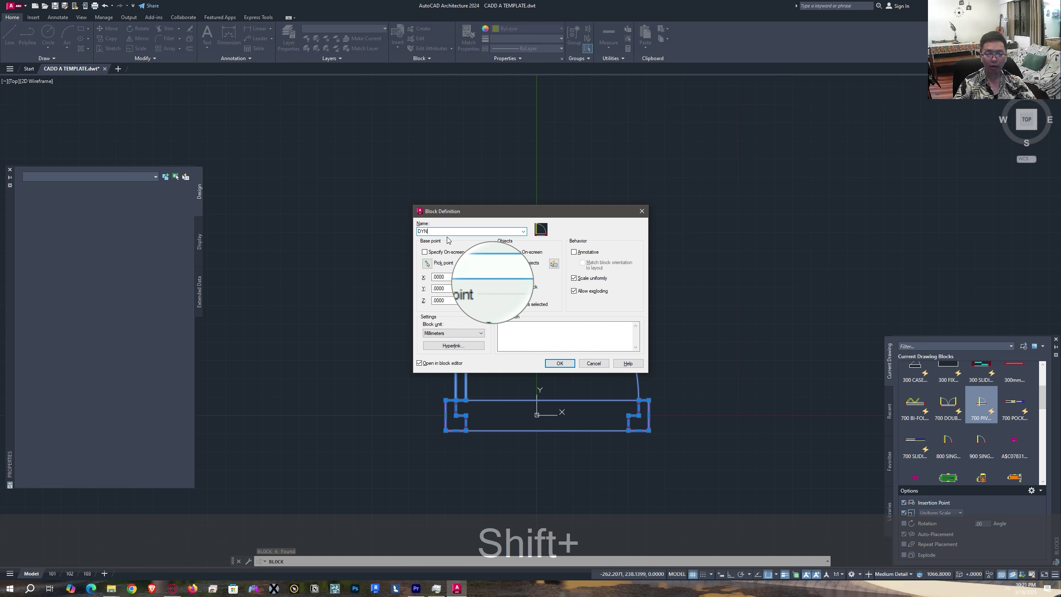
text(DYN_)
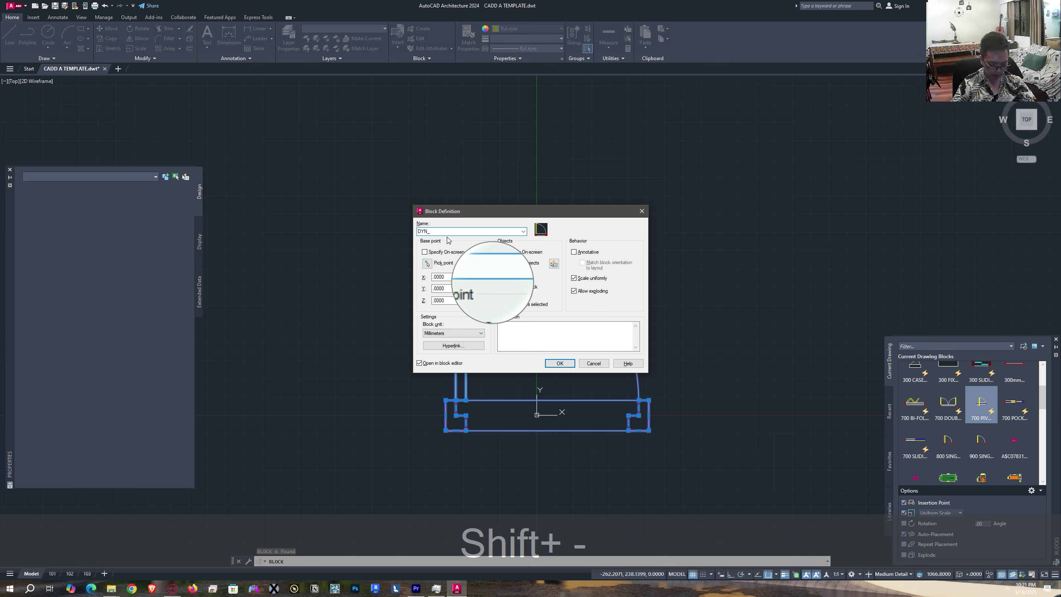
text(SINGLE)
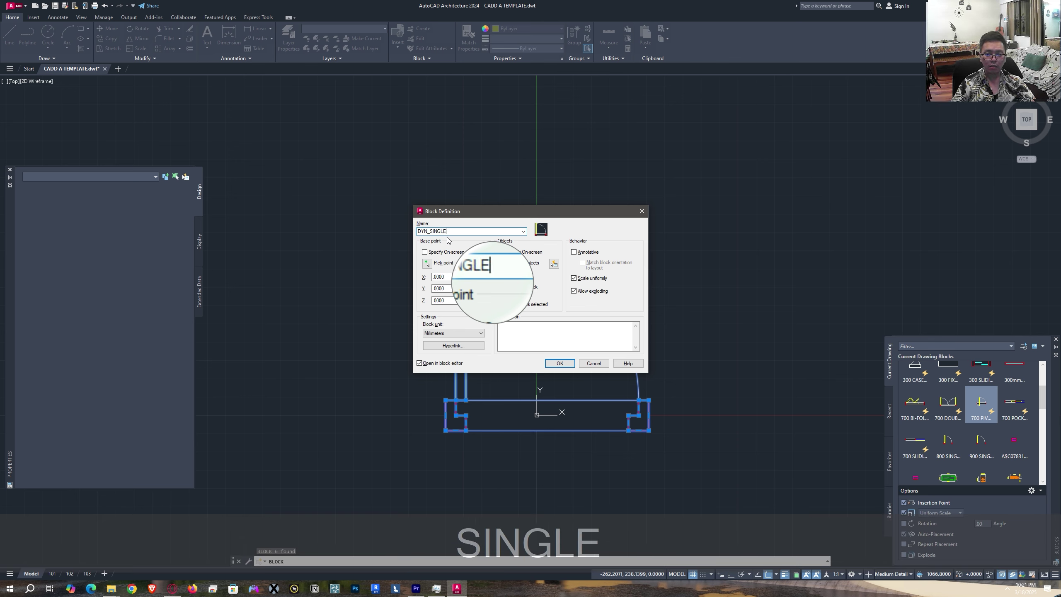
text( SWINGF)
key(BackSpace)
text(DOOR)
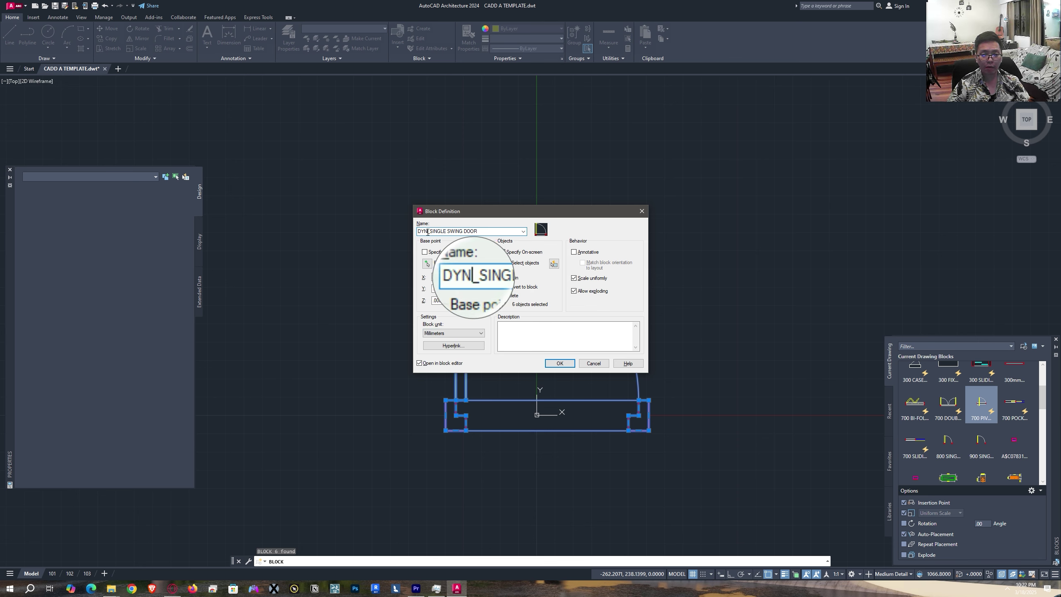
- Set the block's base point at the left jamb's lower outer corner and create the block, opening it in the block editor
double_click(427, 232)
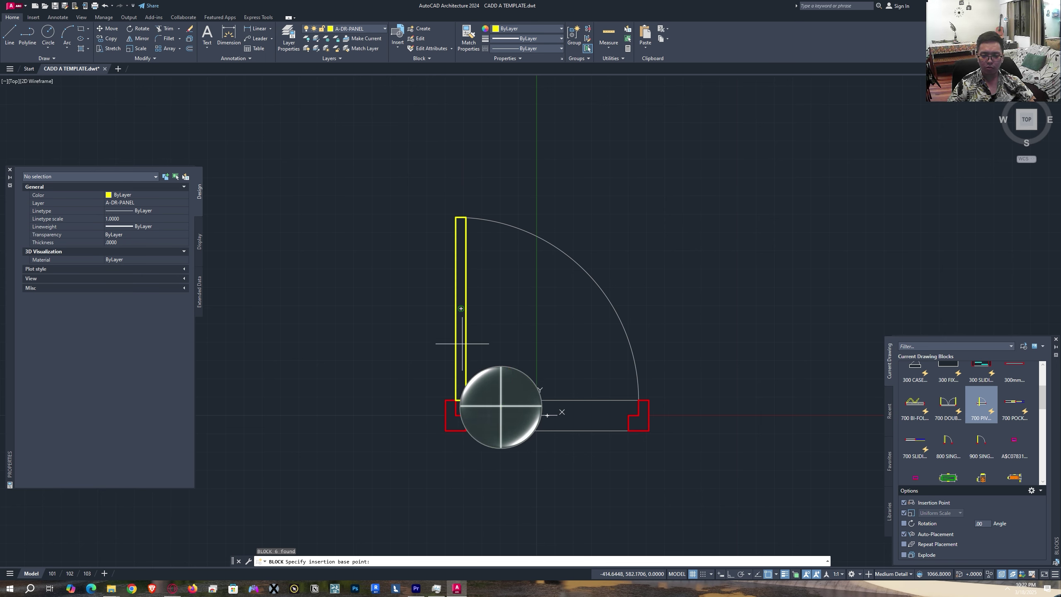
click(446, 430)
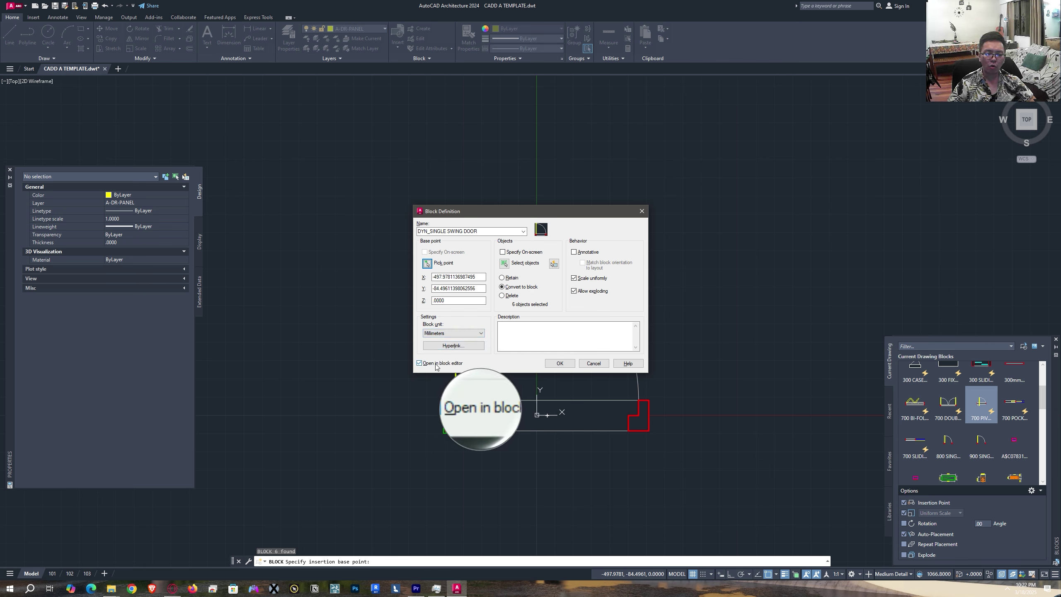
click(559, 363)
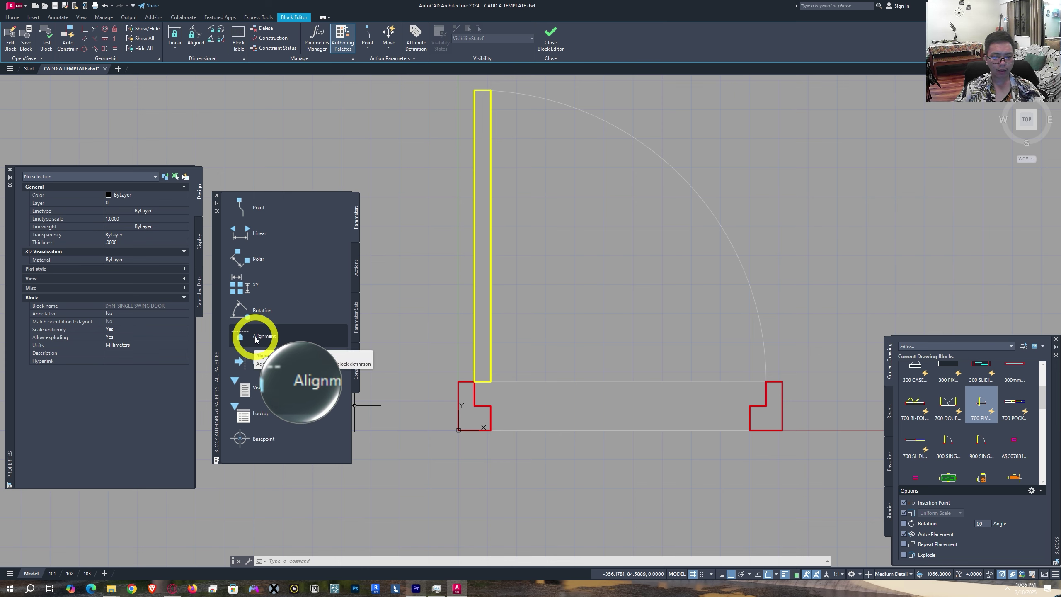
- Add a perpendicular alignment parameter at the middle of the opening's upper edge, directed toward the right jamb's upper outer corner
click(256, 336)
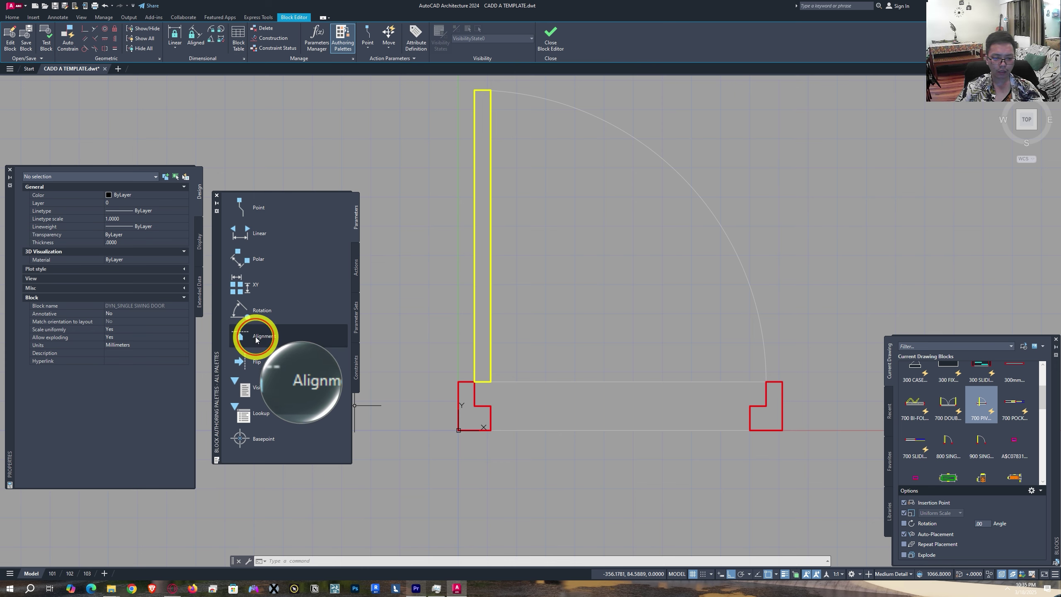
middle_drag(460, 416, 432, 401)
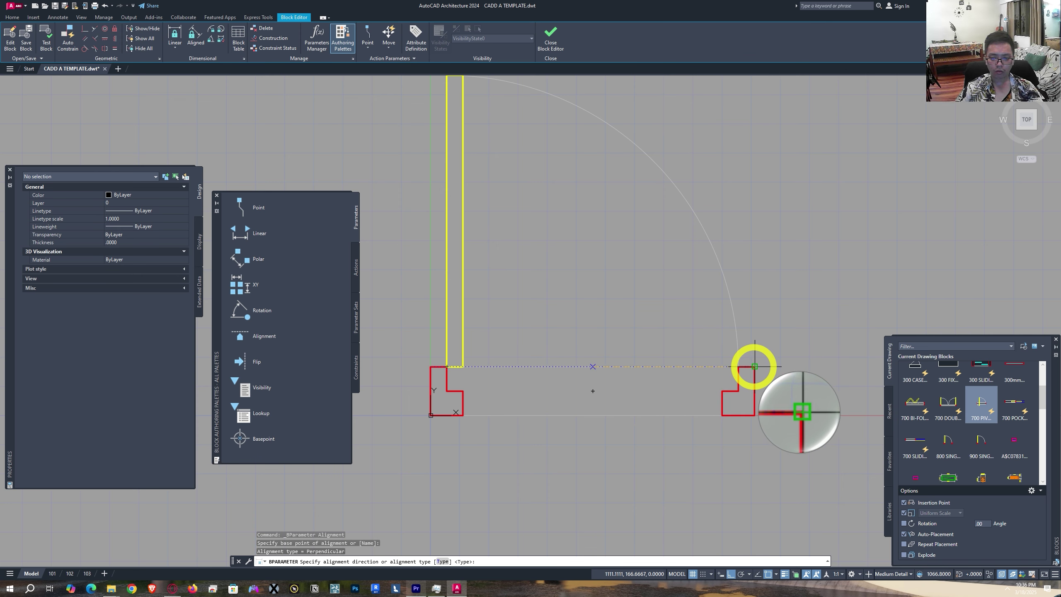
click(754, 366)
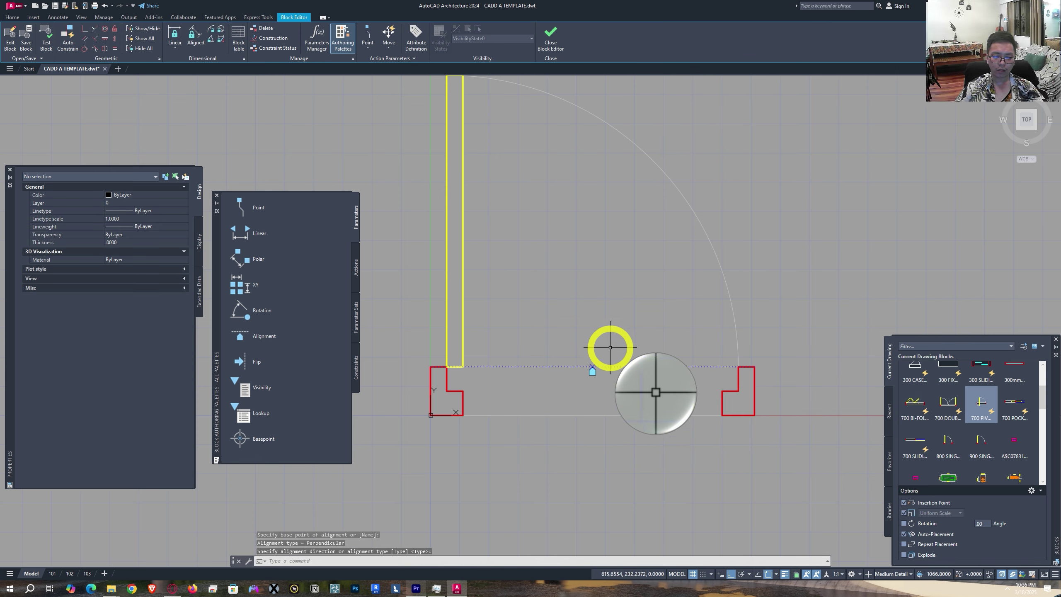
- Add a flip parameter with a horizontal reflection line between the jambs' inner rebate corners and place its label above the opening
middle_drag(530, 411, 538, 382)
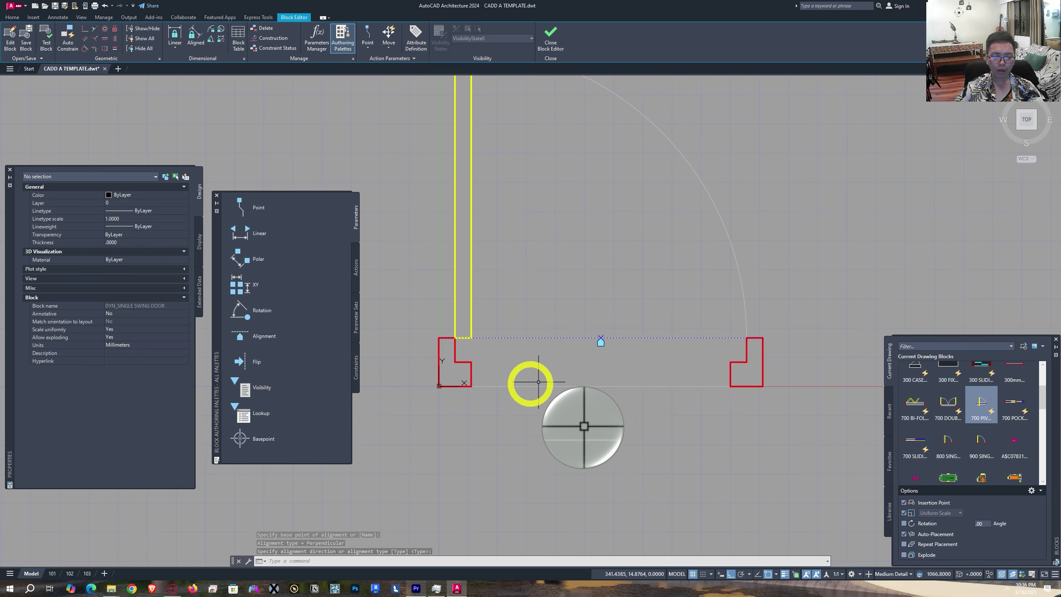
click(258, 362)
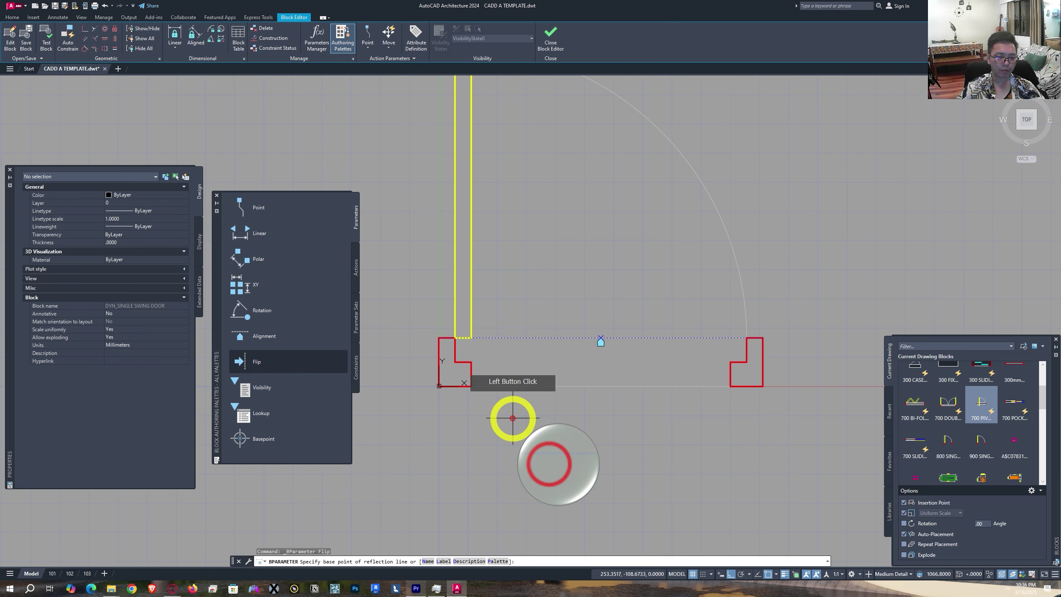
middle_drag(511, 416, 473, 434)
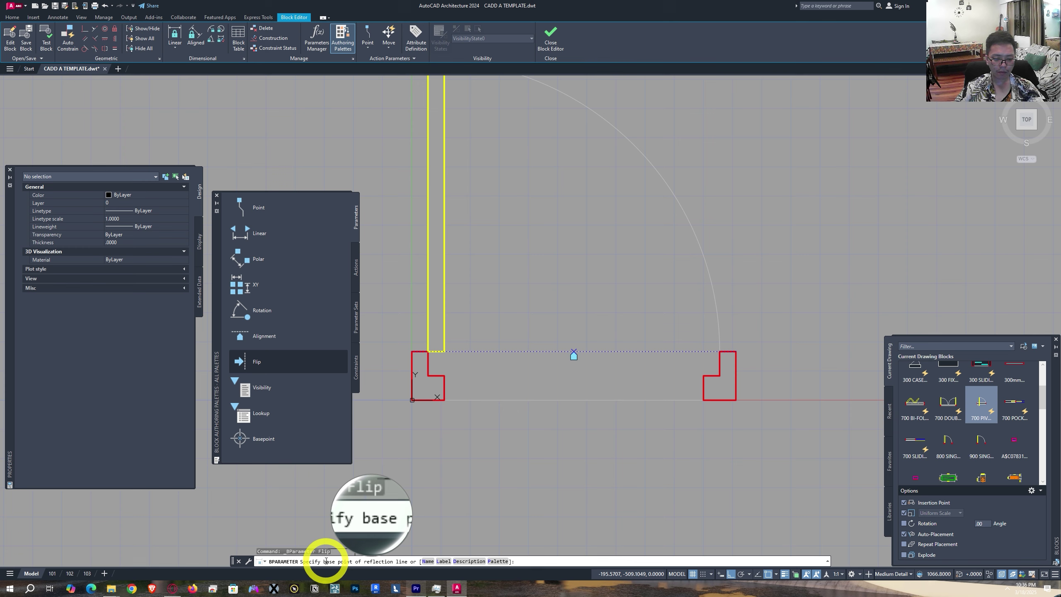
middle_drag(518, 462, 507, 475)
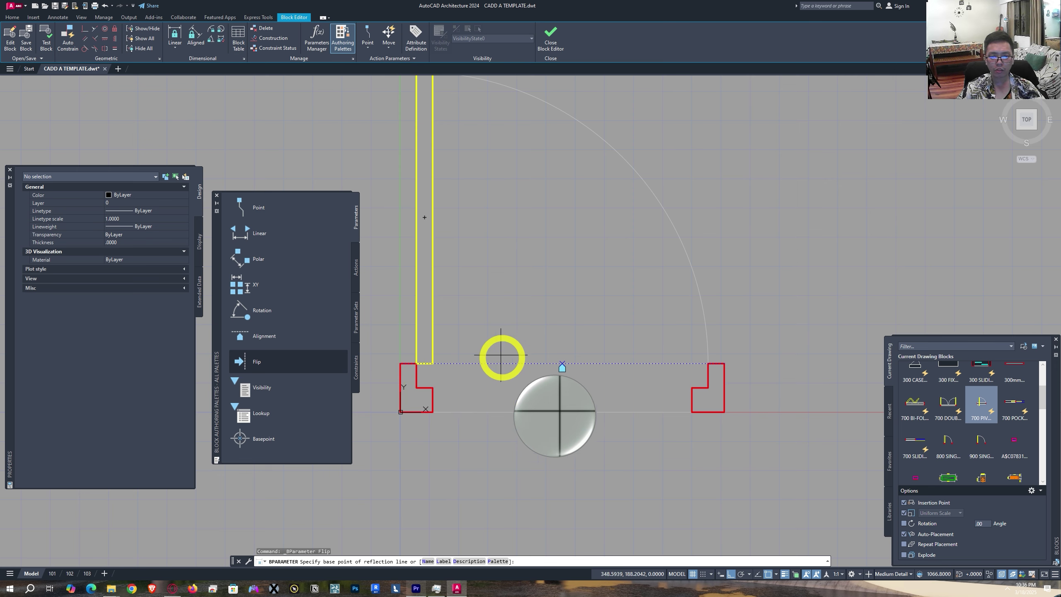
middle_drag(492, 335, 492, 357)
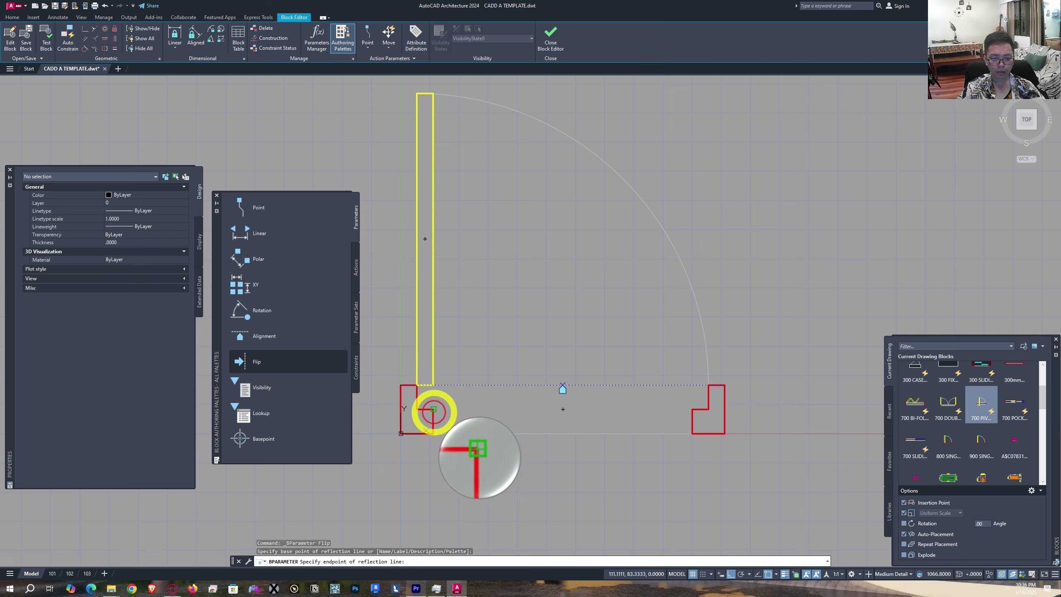
click(692, 409)
middle_drag(621, 443, 554, 436)
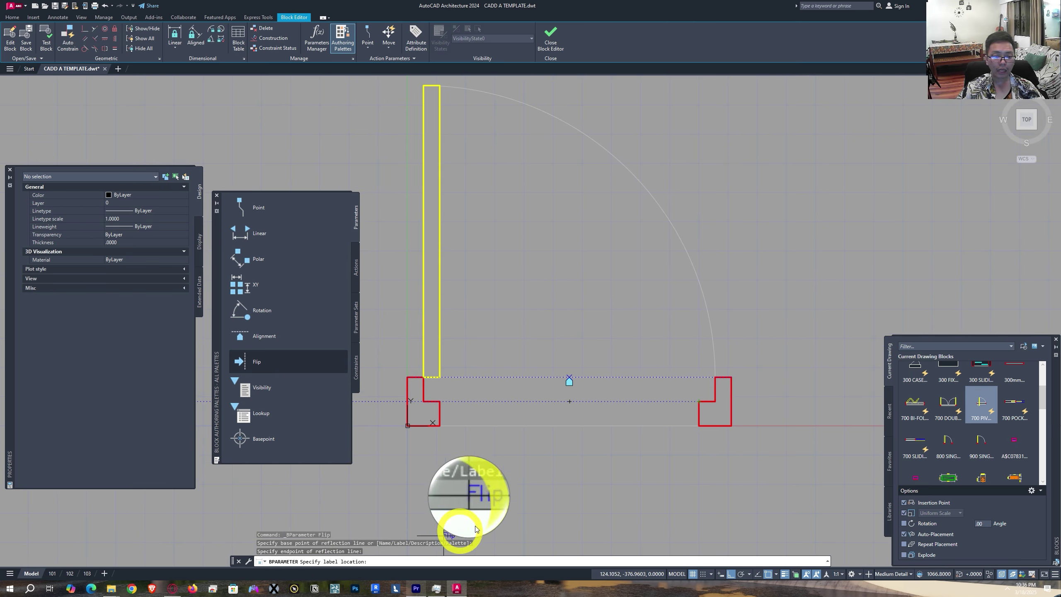
middle_drag(561, 488, 531, 496)
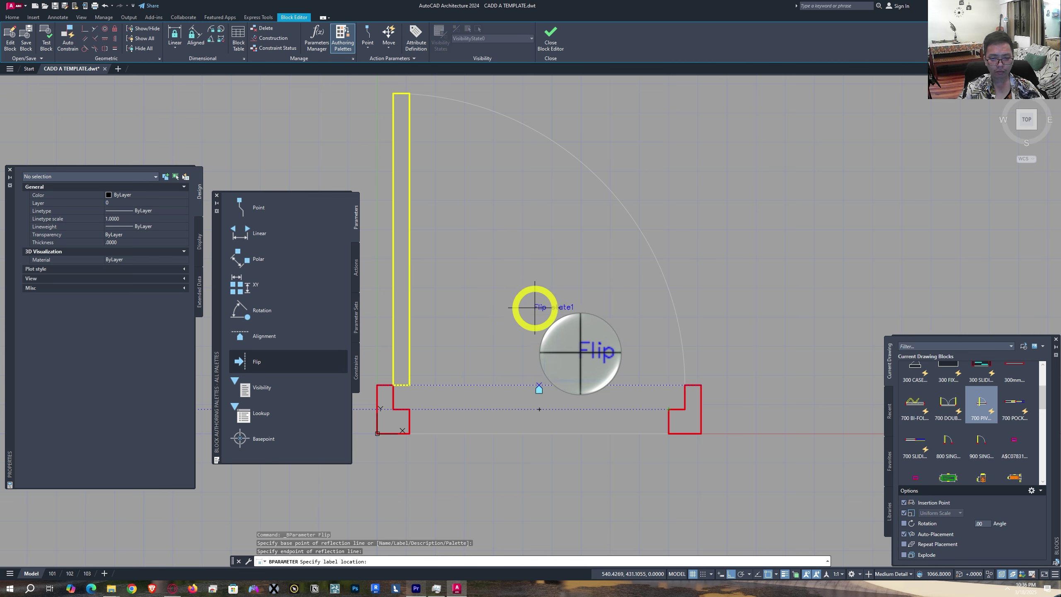
click(537, 307)
- Turn Ortho off and move the flip grip from the left jamb to just beside the Flip state1 label
middle_drag(457, 438, 483, 393)
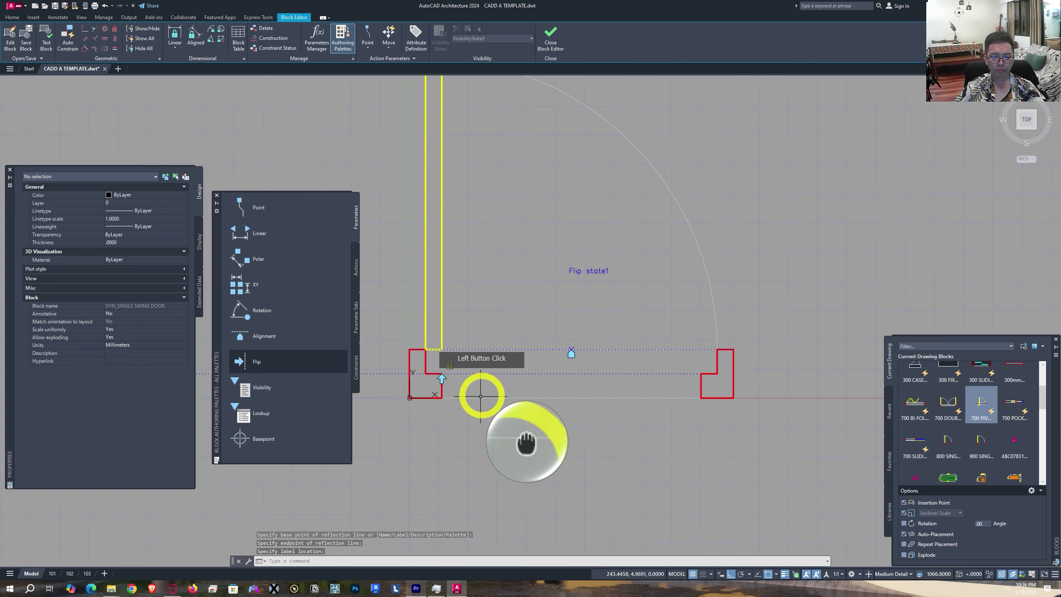
click(441, 378)
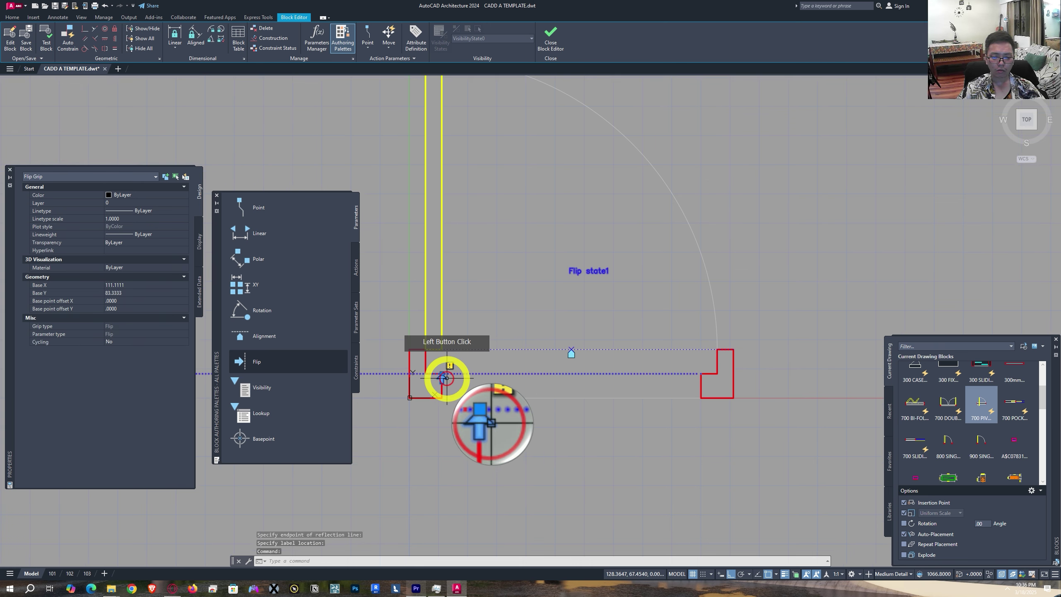
click(483, 283)
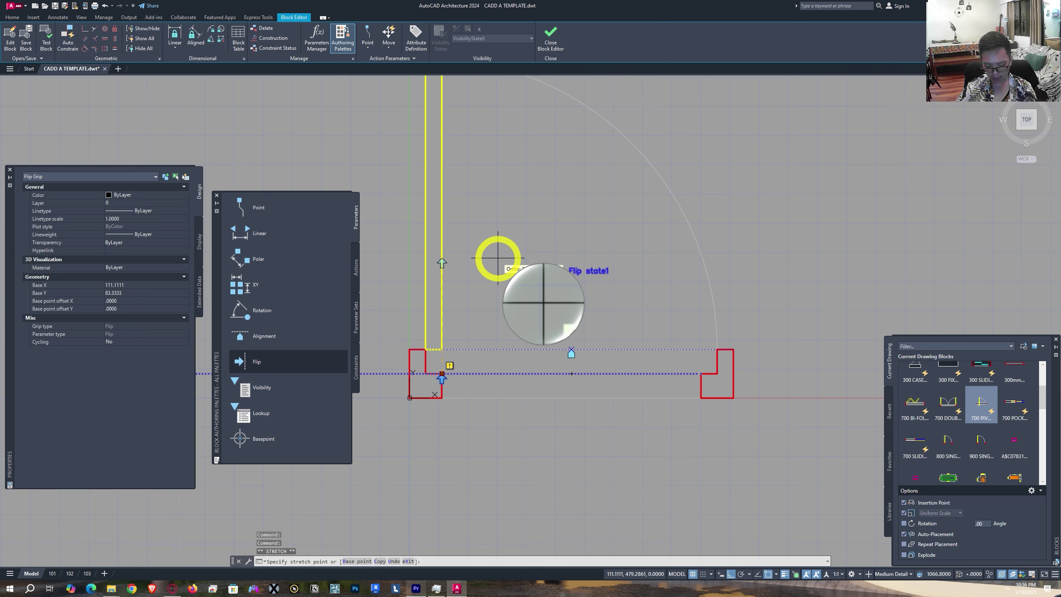
key(F8)
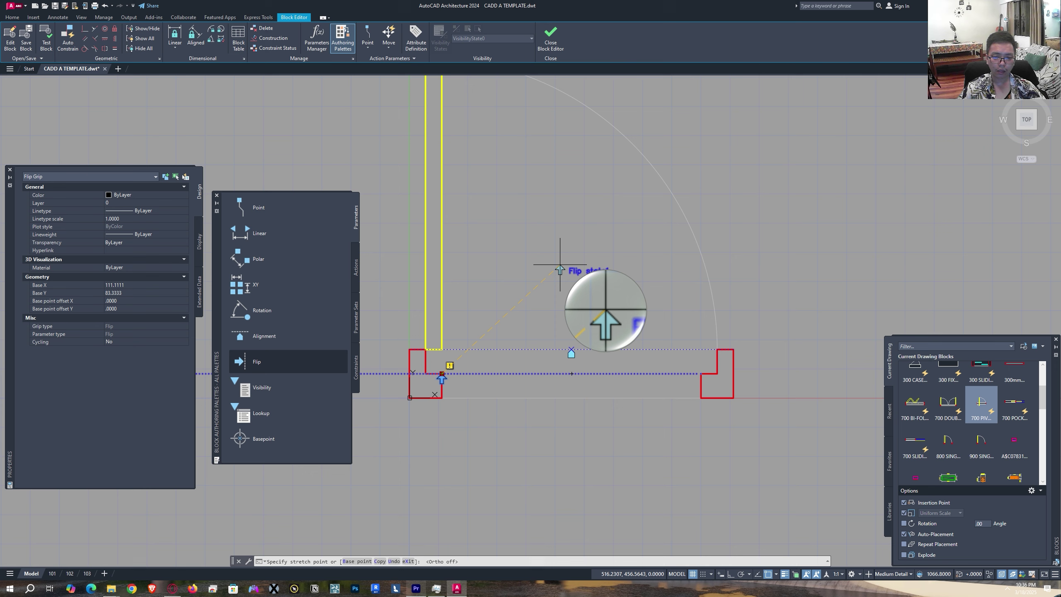
key(Escape)
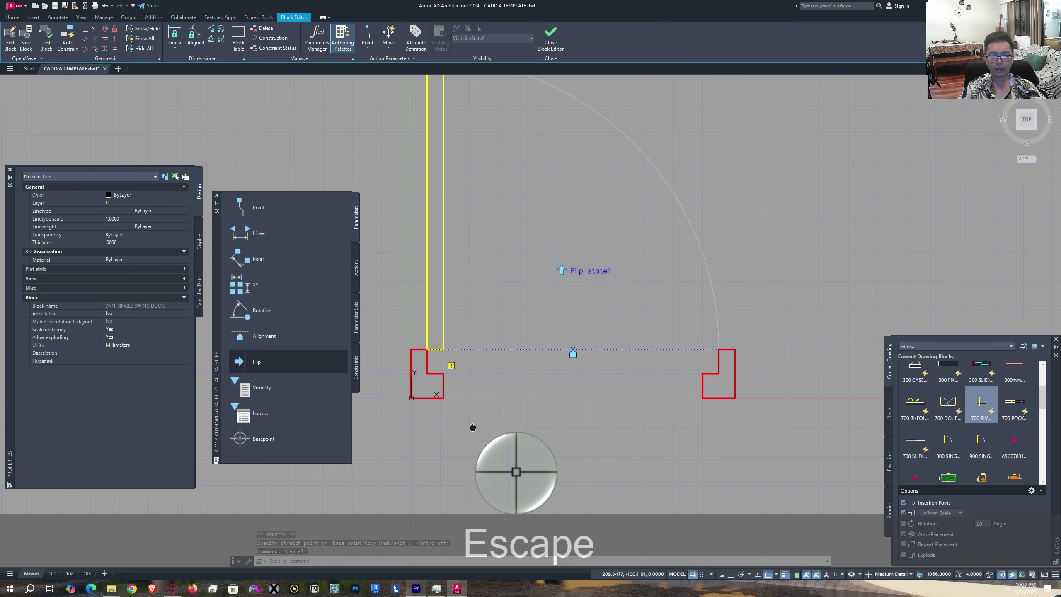
- Add a second flip parameter with a vertical reflection line through the middle of the opening, with Ortho on, and place its label above Flip state1
middle_drag(470, 427, 485, 427)
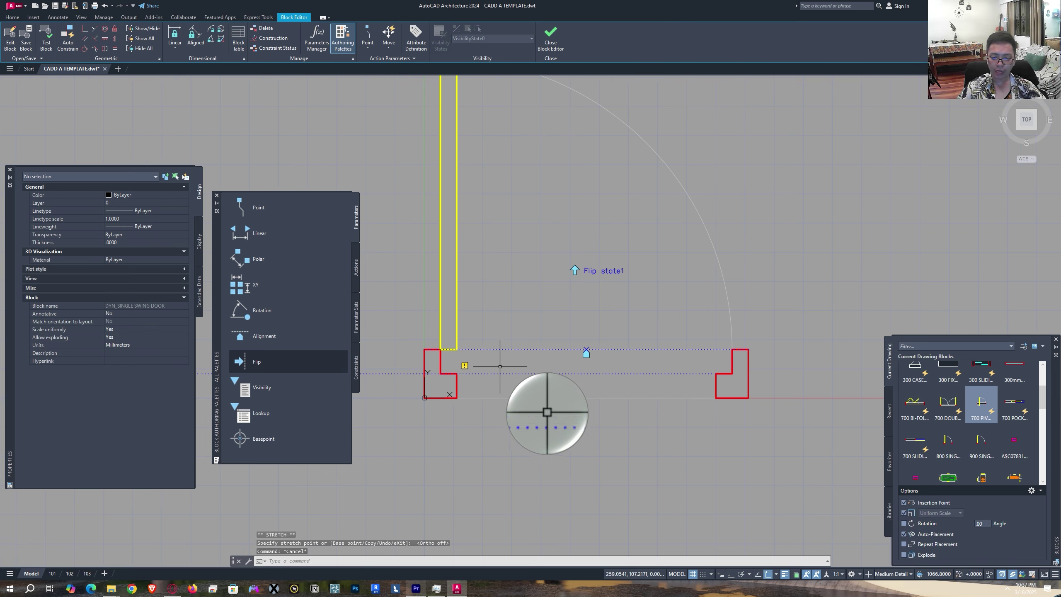
mouse_move(516, 388)
middle_down()
mouse_move(533, 436)
mouse_move(524, 420)
middle_up()
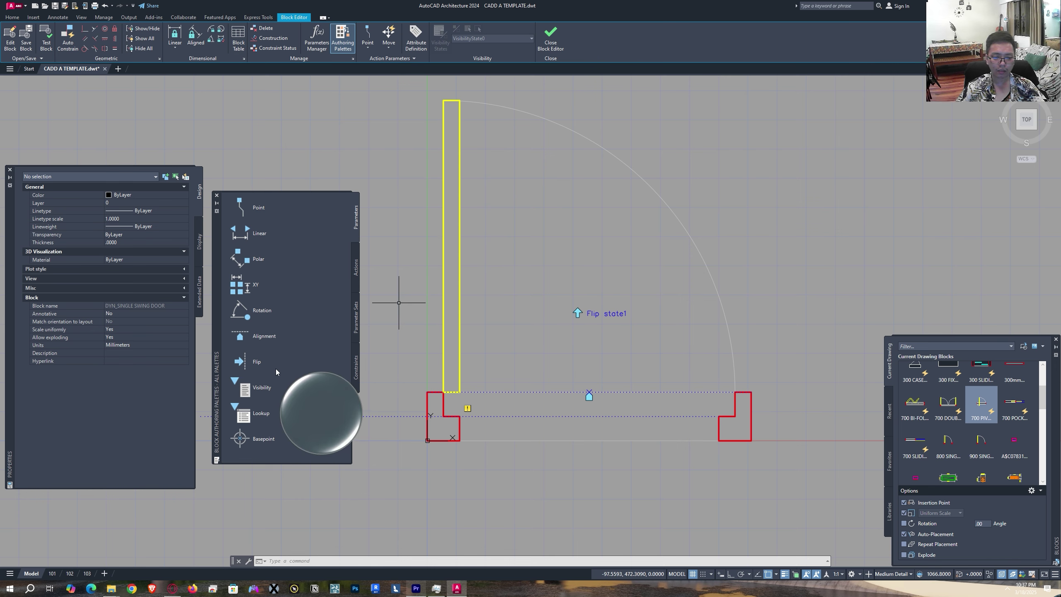
click(250, 361)
mouse_move(604, 427)
middle_down()
mouse_move(575, 427)
mouse_move(609, 426)
middle_up()
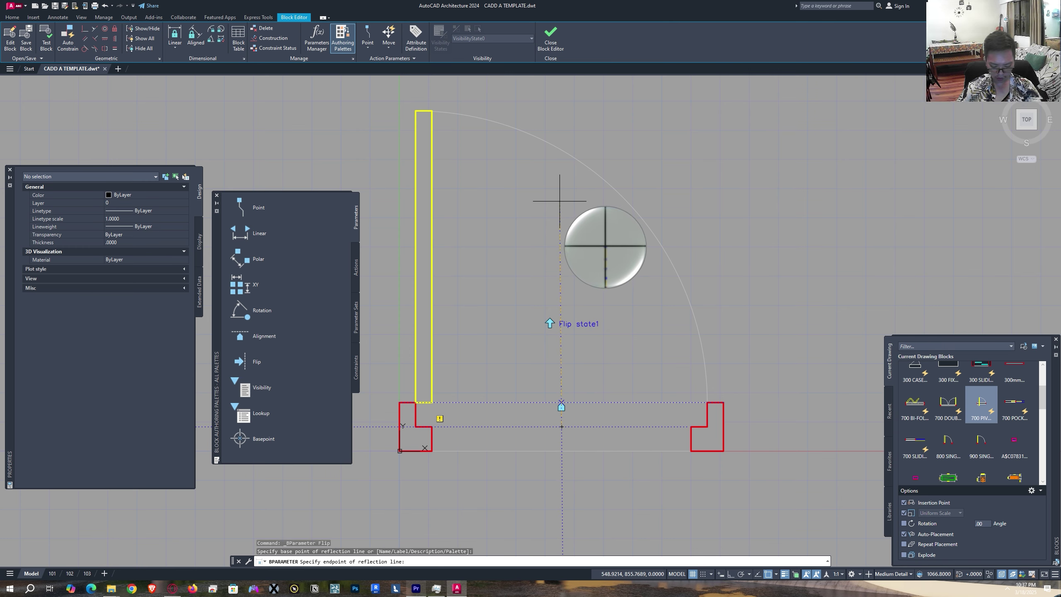
key(F8)
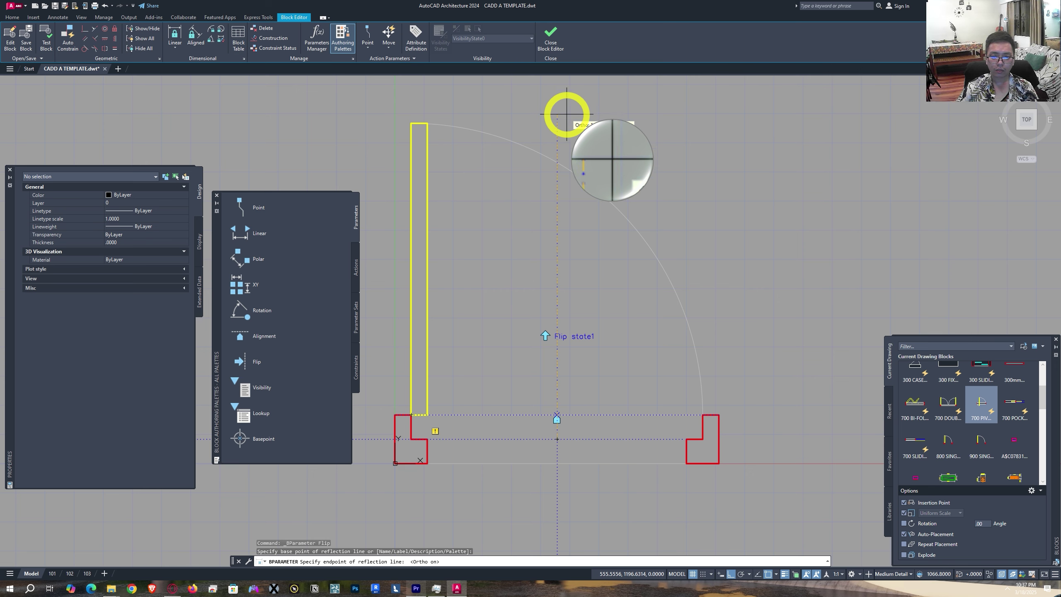
click(569, 100)
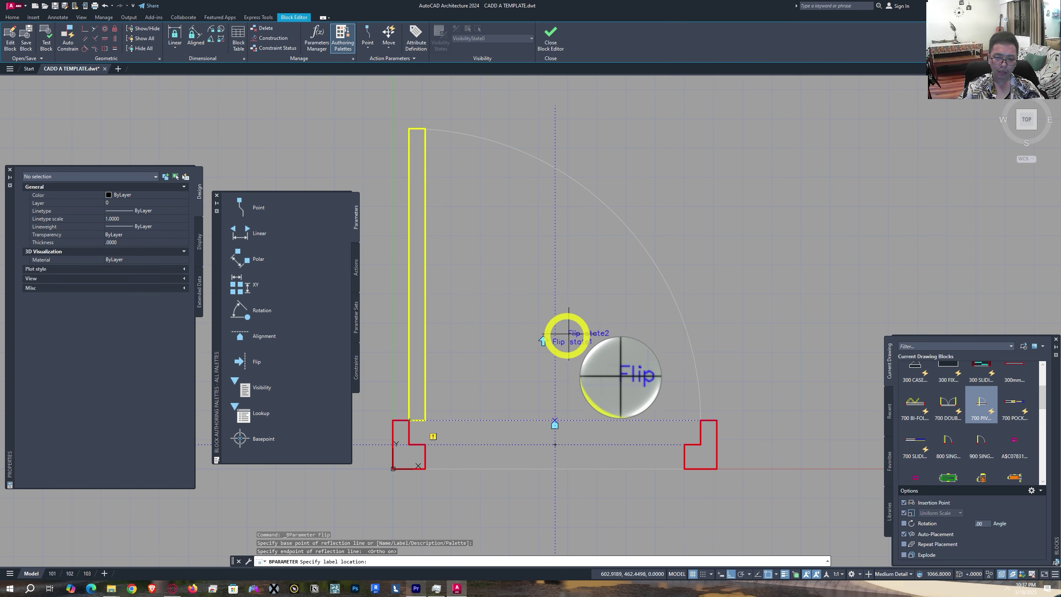
middle_drag(536, 417, 608, 416)
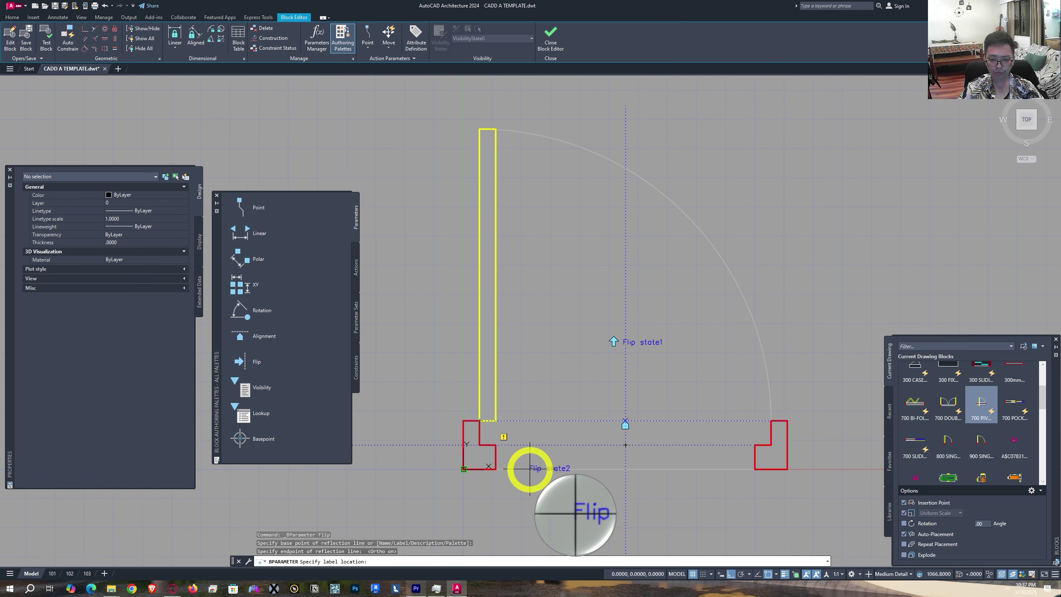
mouse_move(530, 469)
middle_down()
mouse_move(513, 481)
mouse_move(530, 481)
middle_up()
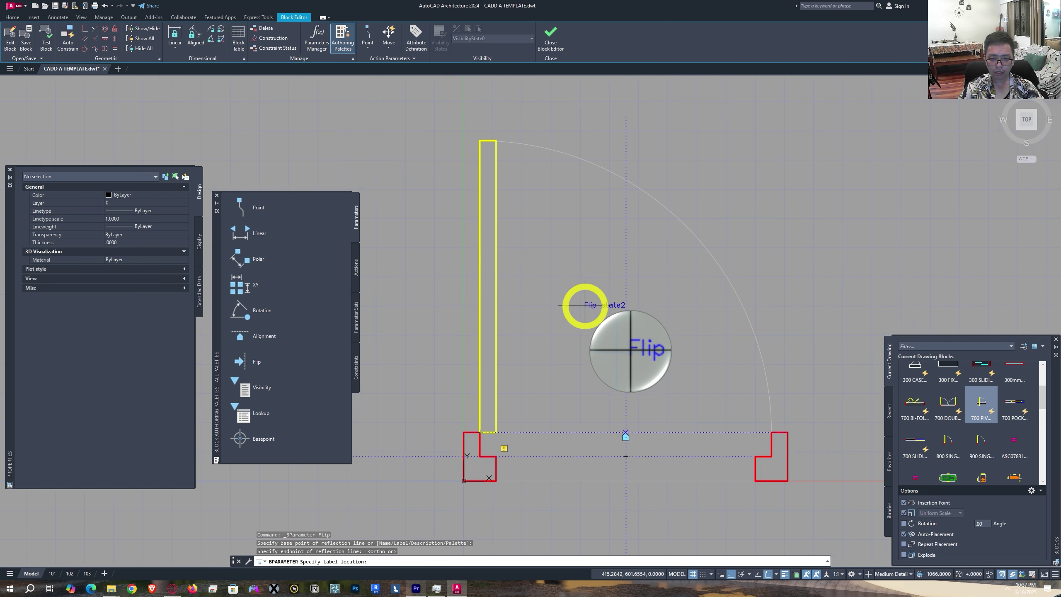
click(579, 308)
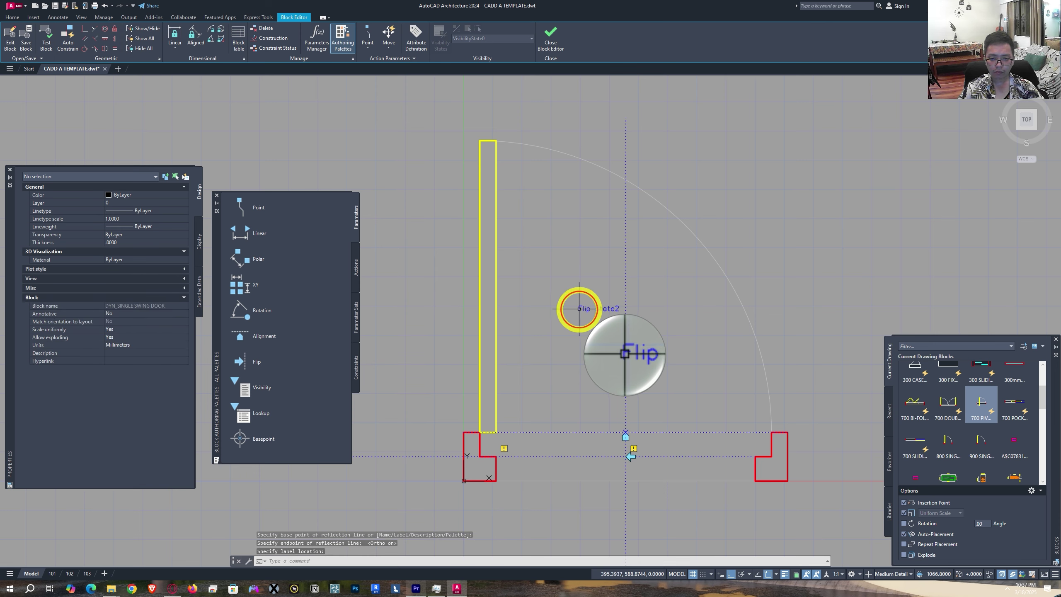
- Try to move the Flip state2 grip from the middle of the opening to beside its label
click(631, 457)
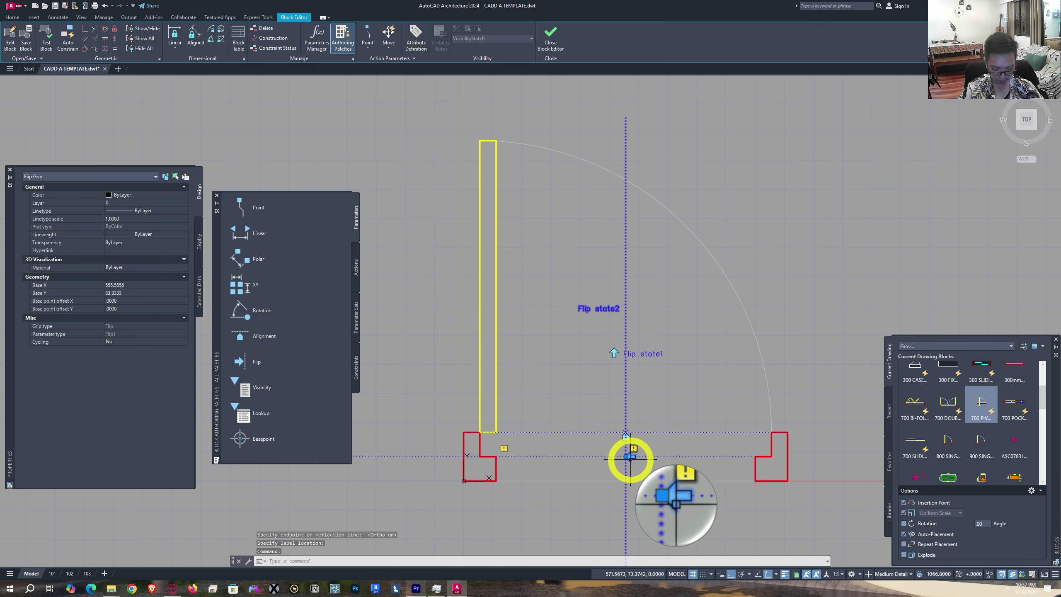
text(m)
key(space)
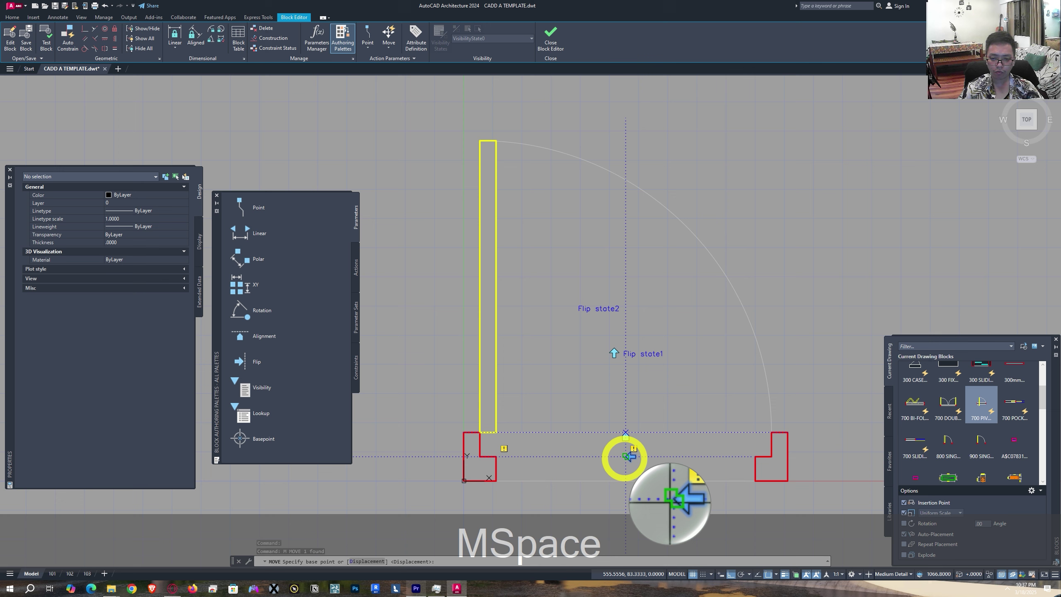
click(625, 457)
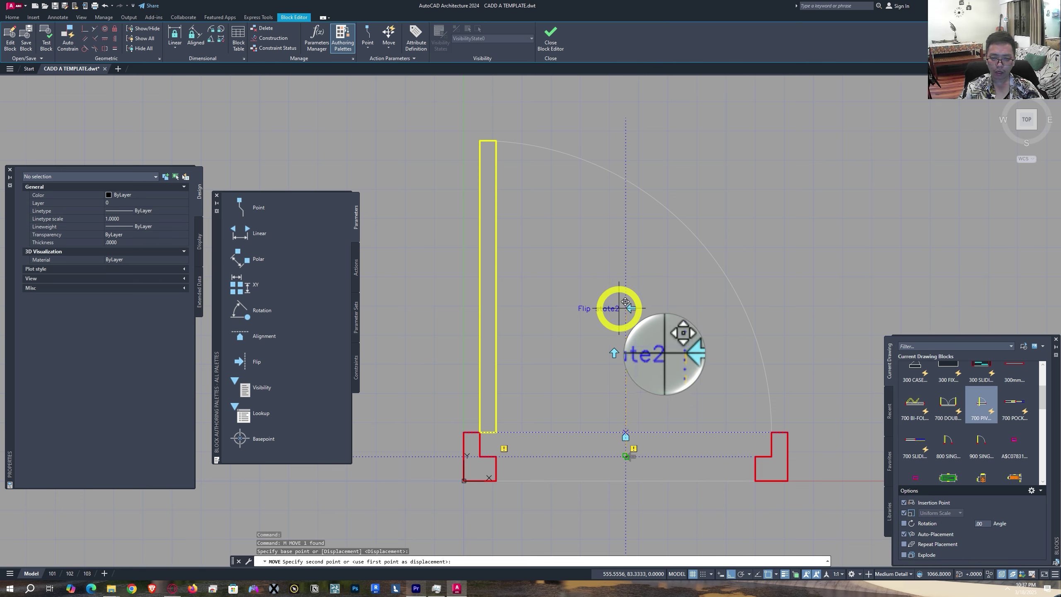
click(619, 308)
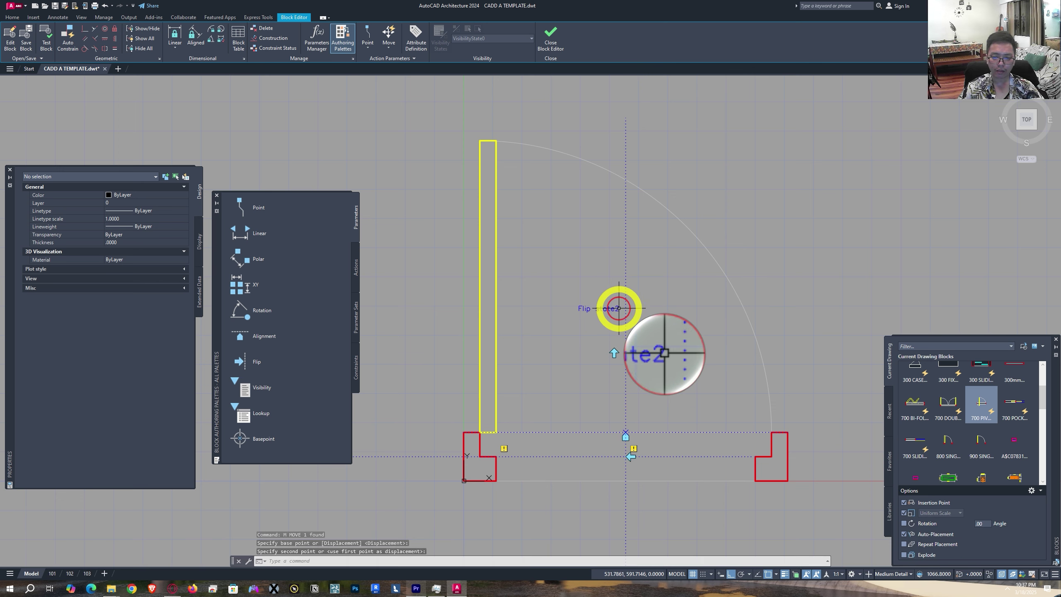
- Move the Flip state2 grip up beside its label with Ortho and object snap off, and turn object snap back on
click(625, 456)
click(625, 456)
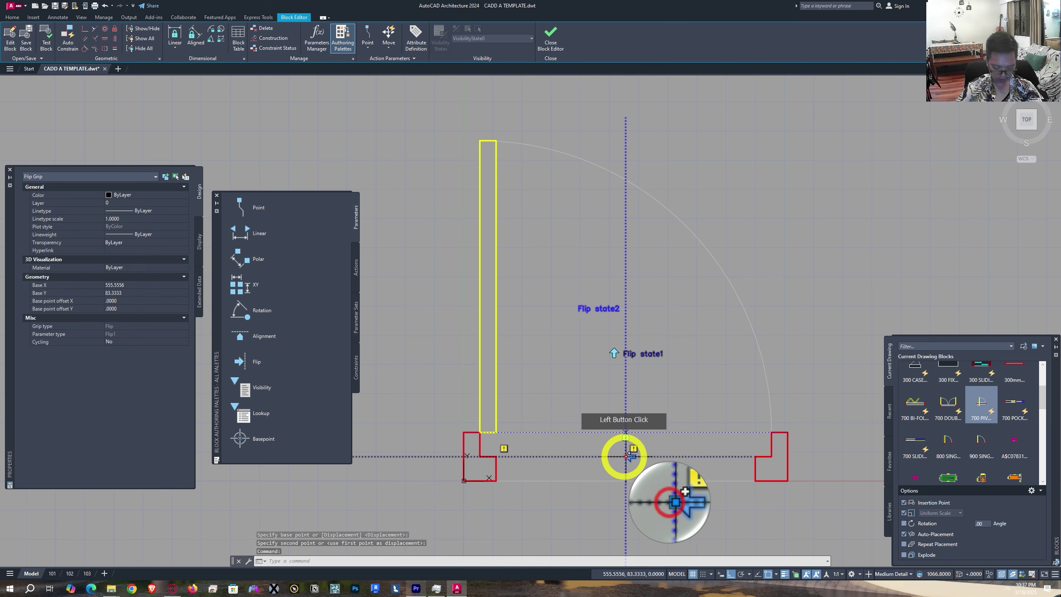
text(m)
key(space)
click(627, 456)
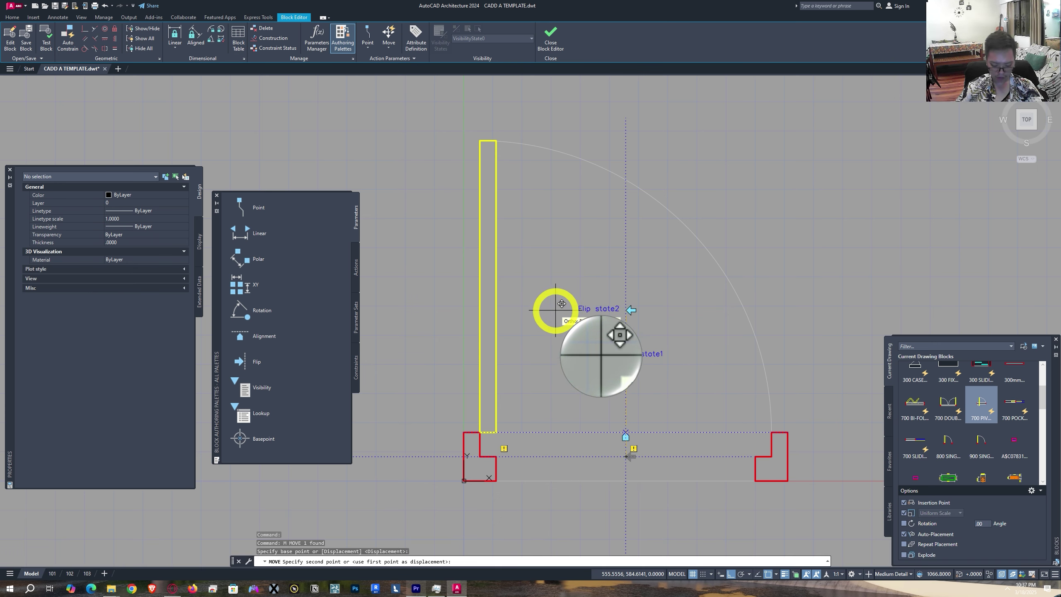
key(F8)
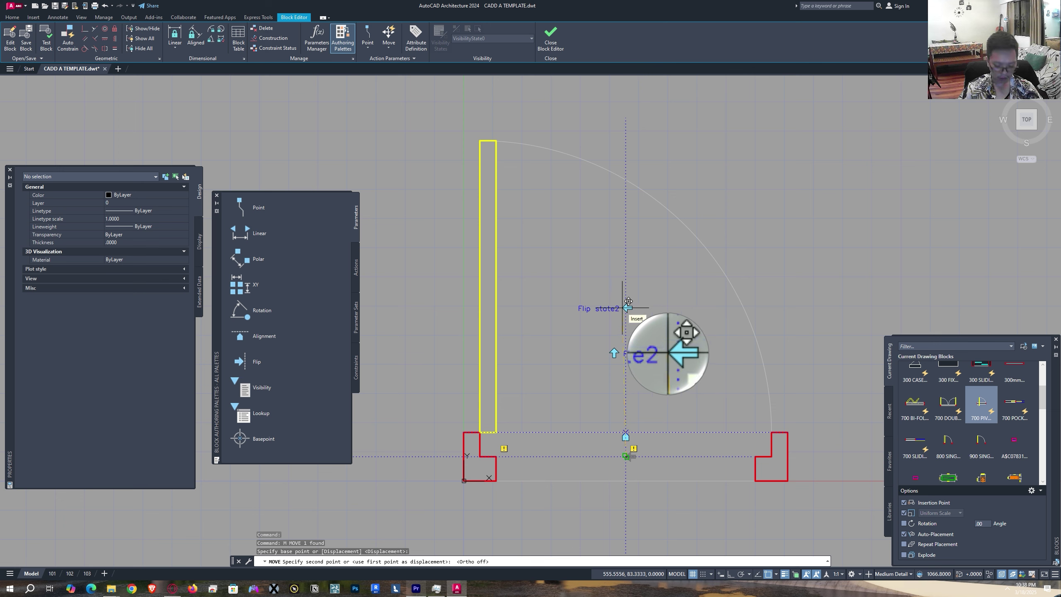
key(F3)
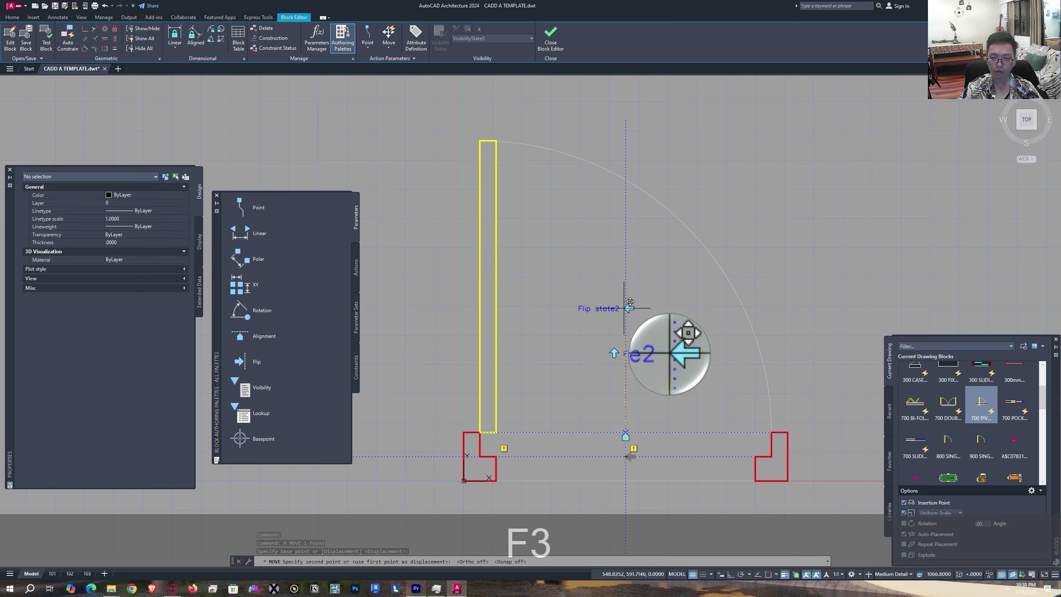
click(626, 308)
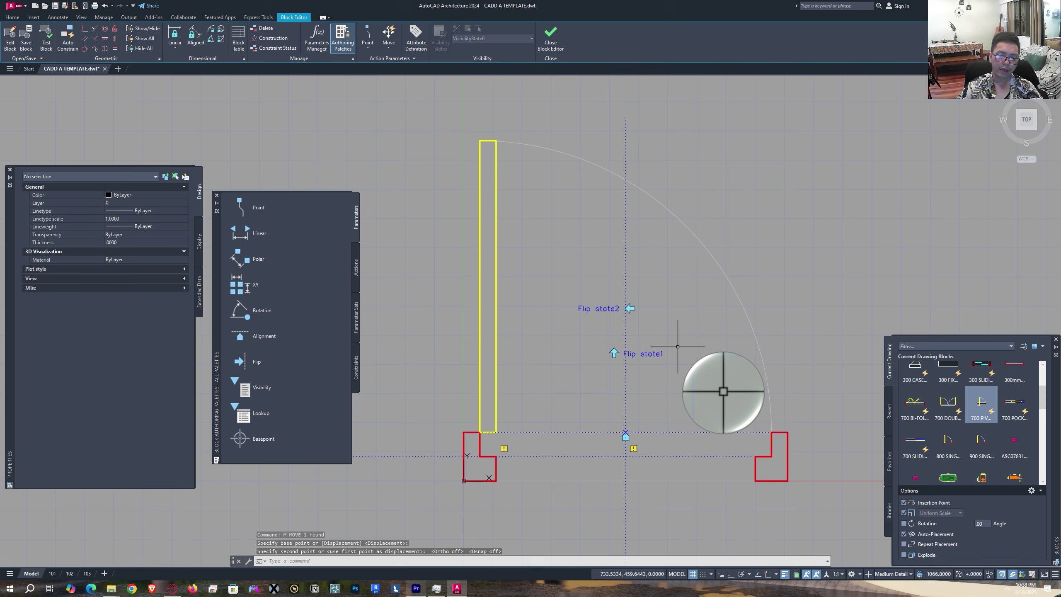
key(F3)
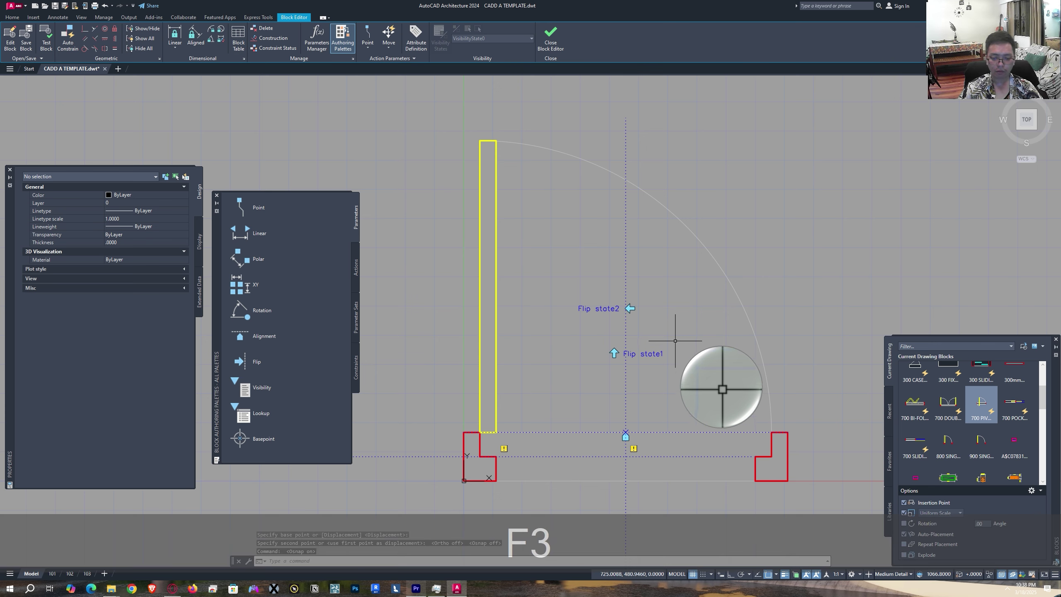
middle_drag(675, 340, 645, 300)
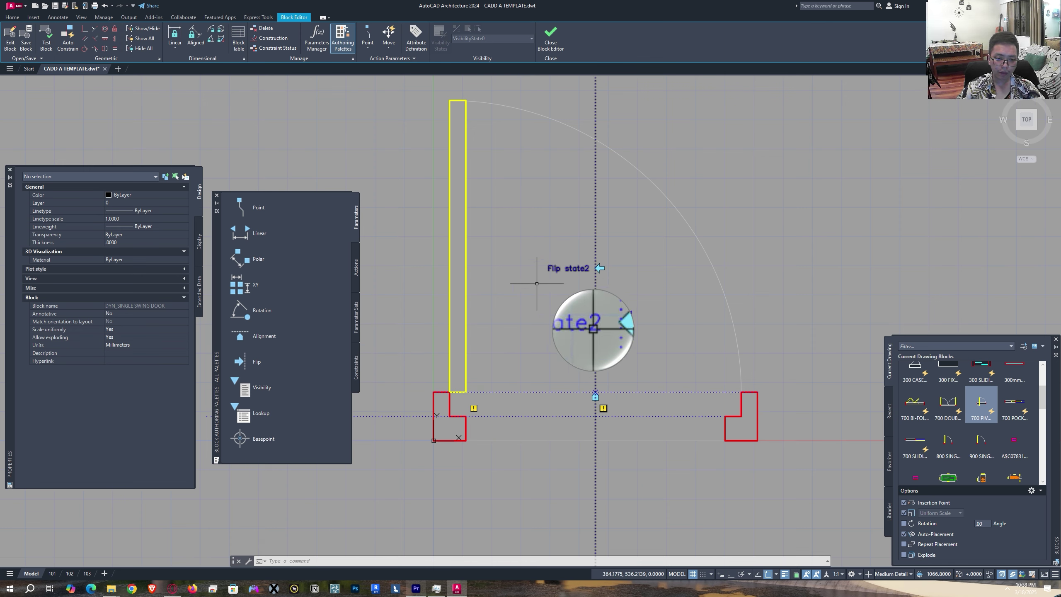
- Add a flip action to the Flip state2 parameter, with all door objects and parameters as its selection set
click(356, 269)
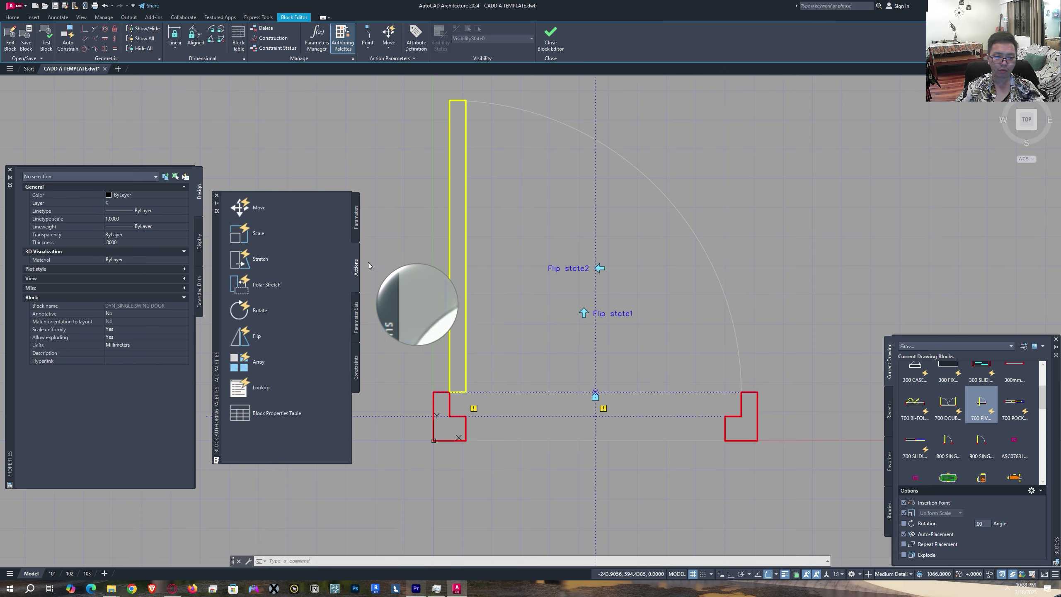
click(251, 337)
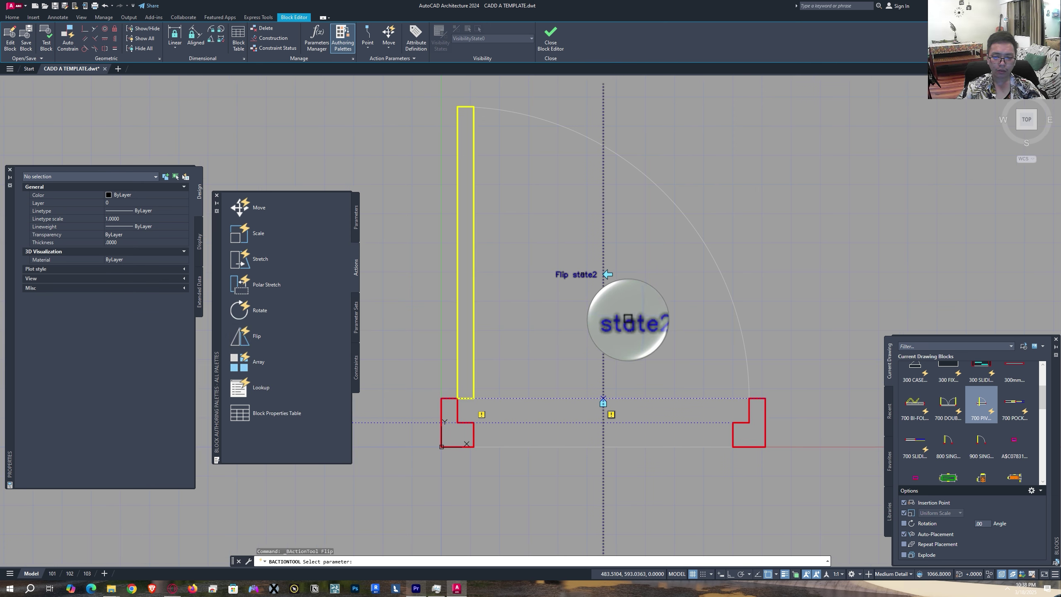
click(628, 320)
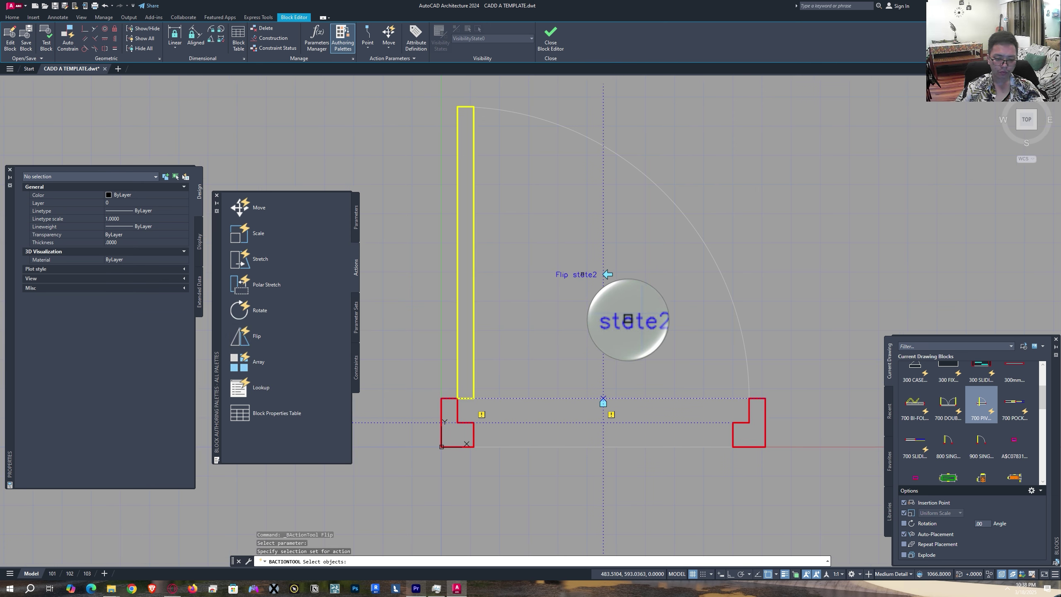
scroll(668, 246, down, 4)
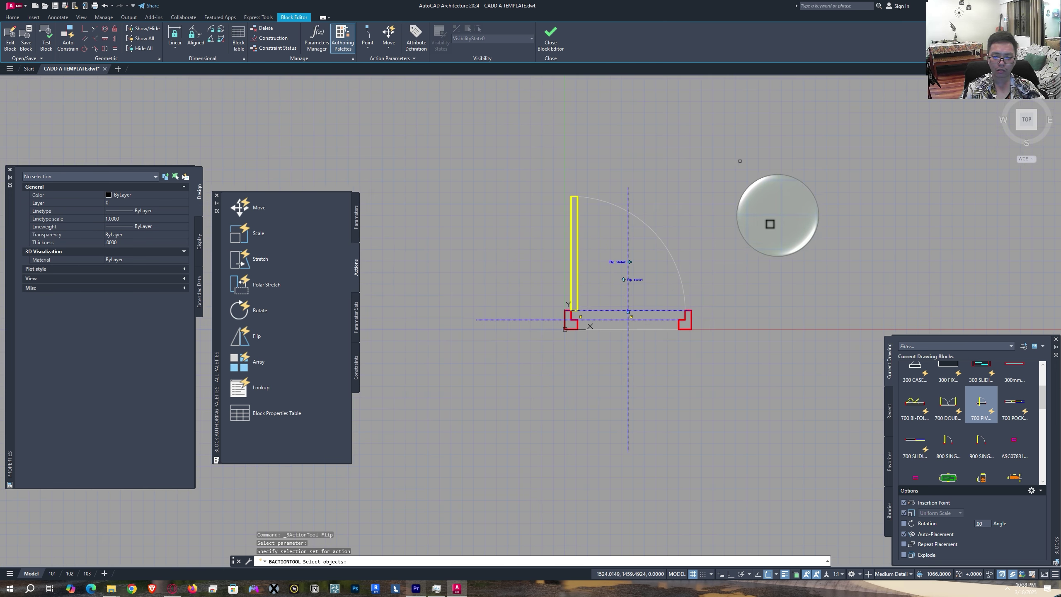
click(739, 160)
click(539, 373)
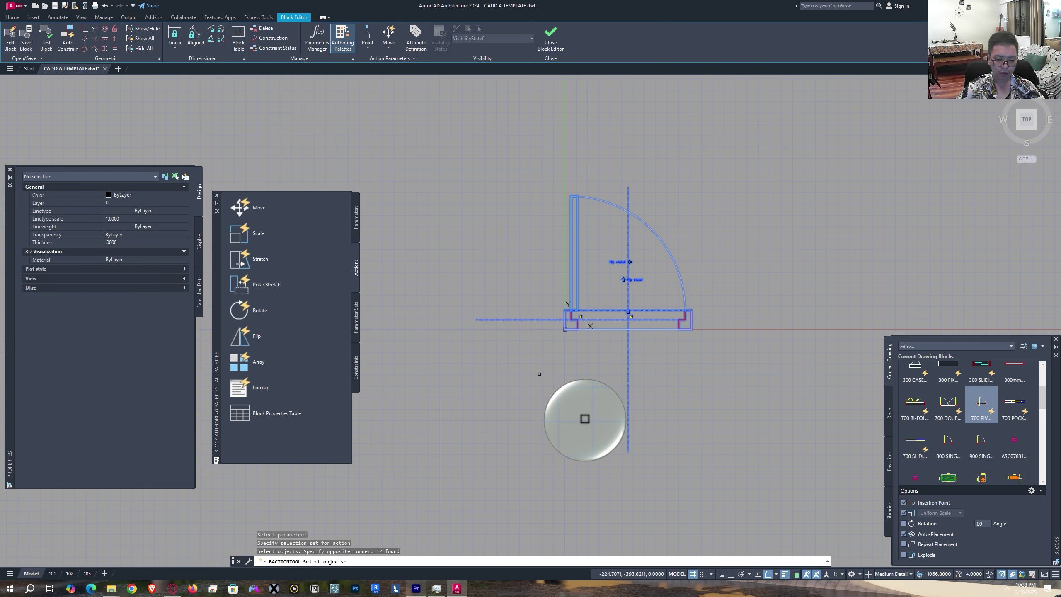
key(Return)
scroll(627, 298, up, 3)
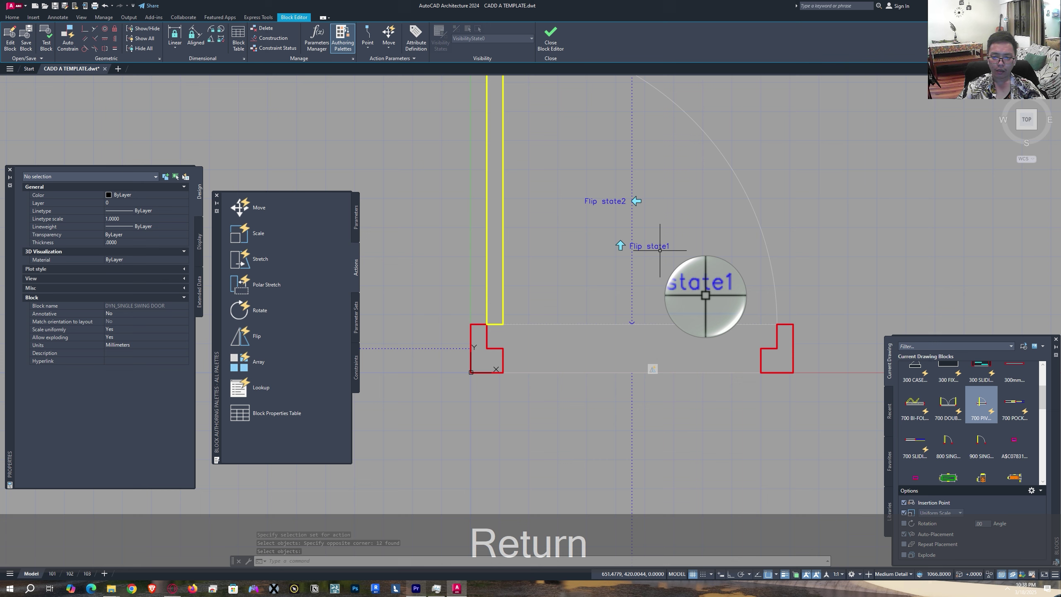
- Add a flip action to the Flip state1 parameter, with all door objects and parameters as its selection set
click(272, 337)
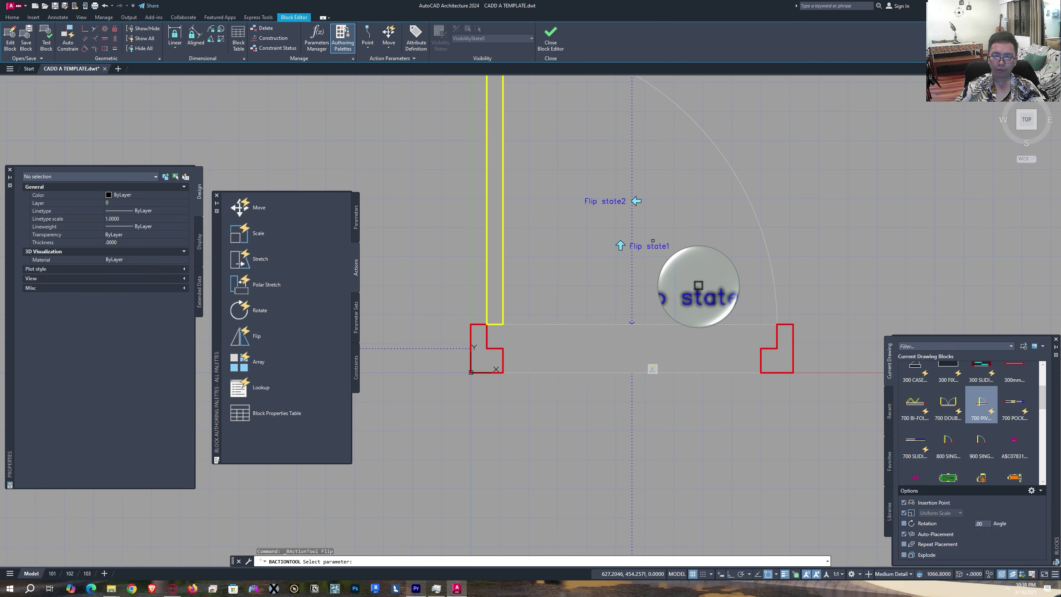
click(651, 249)
scroll(656, 252, down, 3)
middle_drag(718, 230, 700, 265)
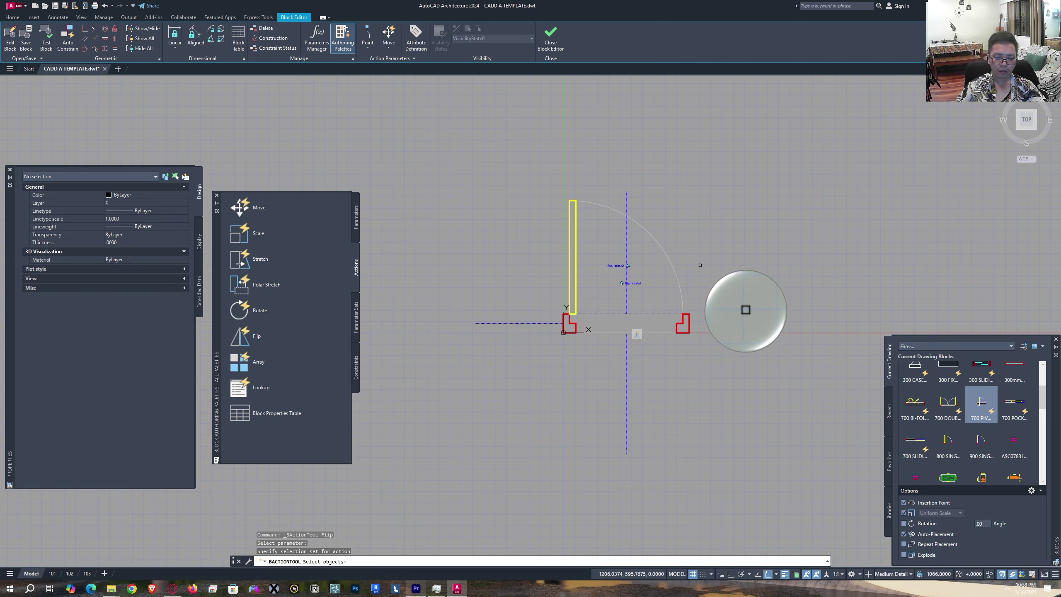
click(708, 164)
click(545, 390)
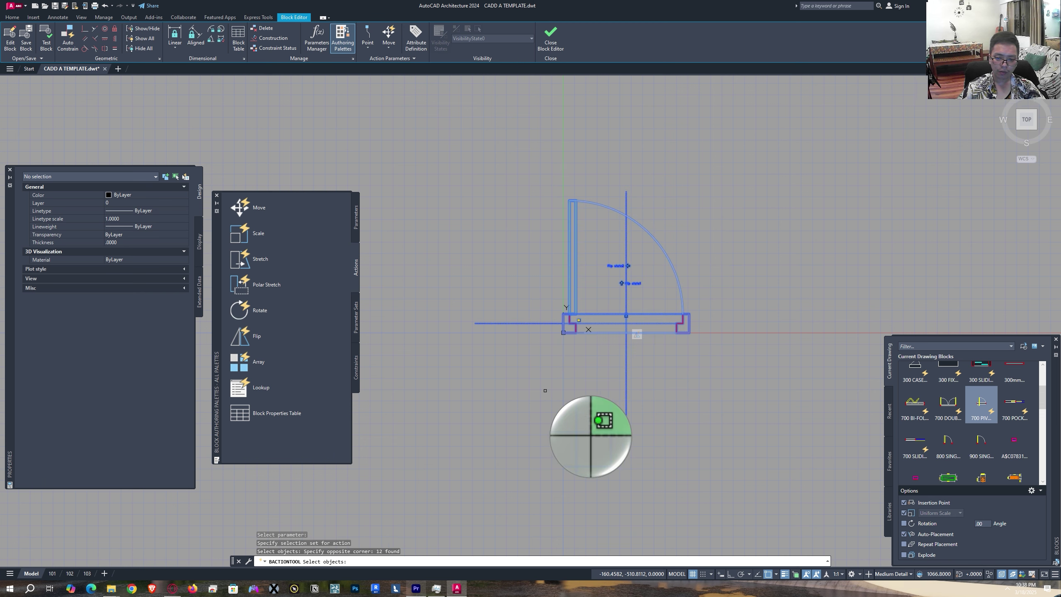
key(Return)
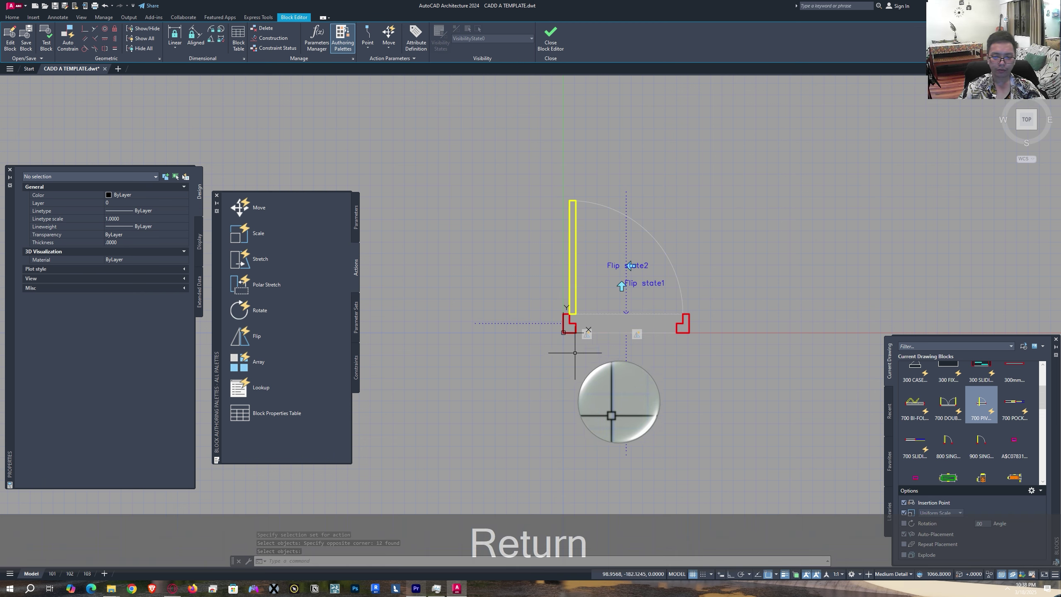
- Examine the two flip actions below the opening and the door objects each one affects
scroll(625, 320, up, 3)
middle_drag(625, 320, 580, 387)
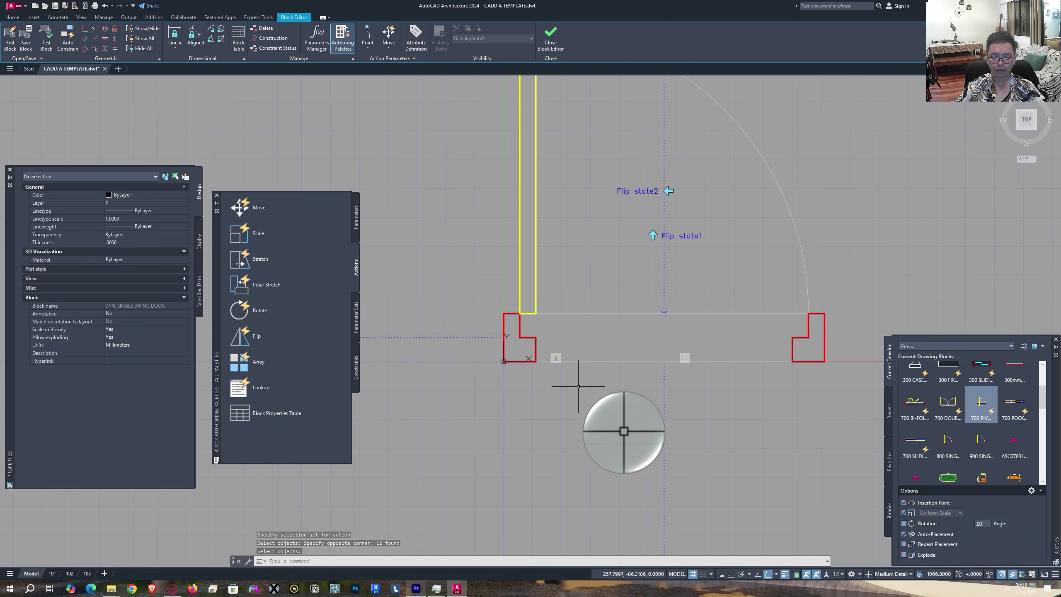
middle_drag(587, 307, 559, 380)
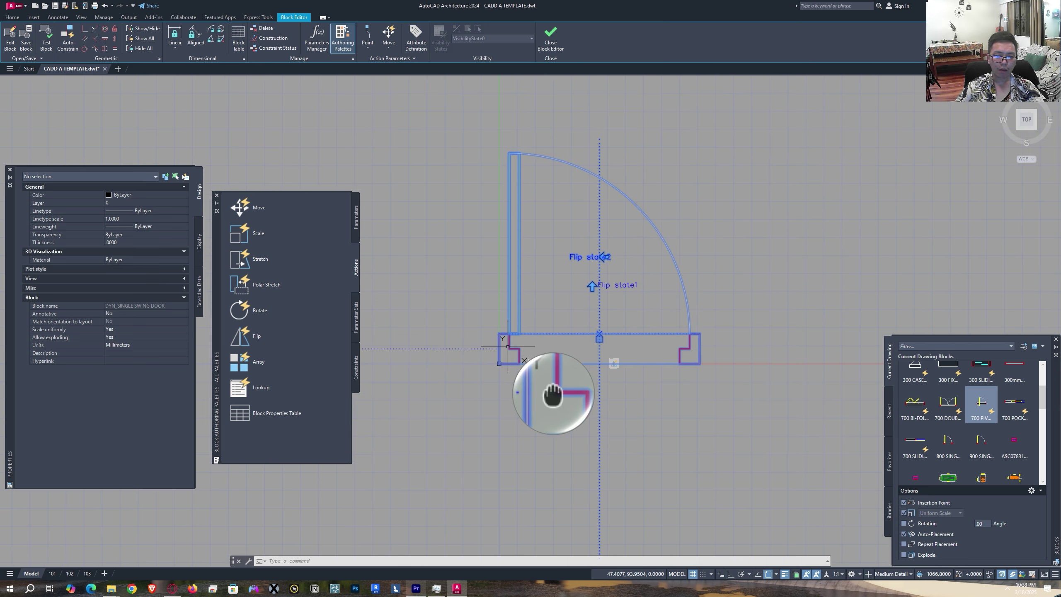
scroll(517, 355, up, 2)
key(Escape)
key(Escape)
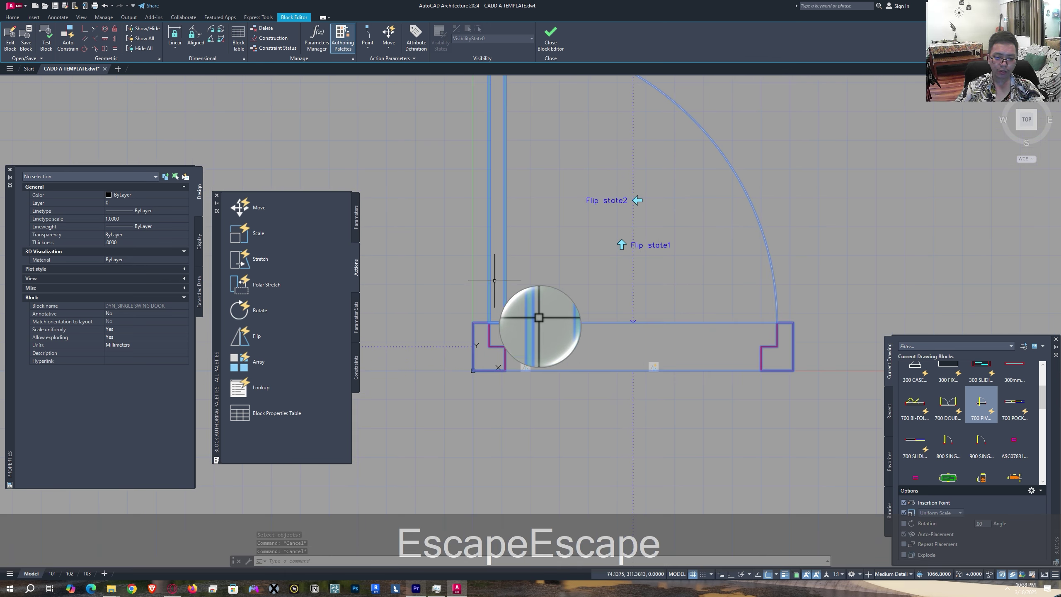
middle_drag(495, 283, 502, 312)
key(Escape)
key(Escape)
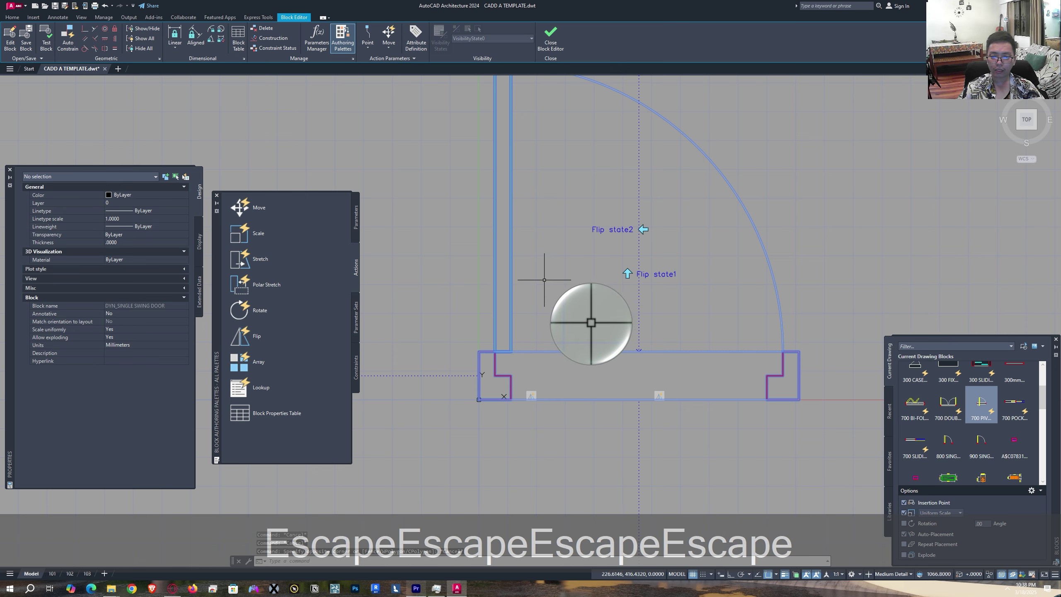
scroll(529, 294, down, 2)
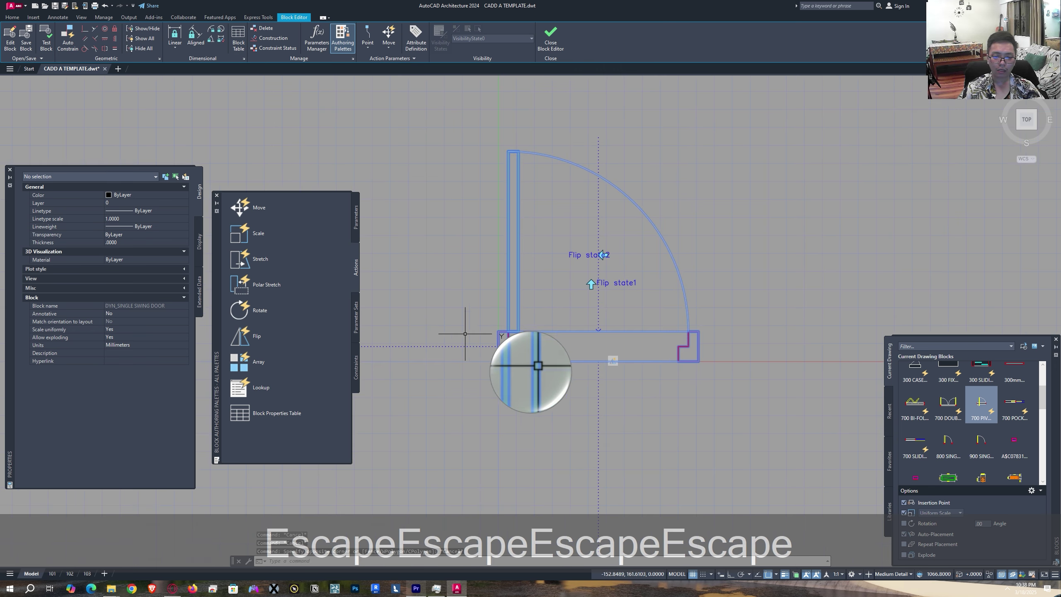
- Add a linear parameter along the left jamb's outer edge, from its upper corner to its lower corner
click(356, 211)
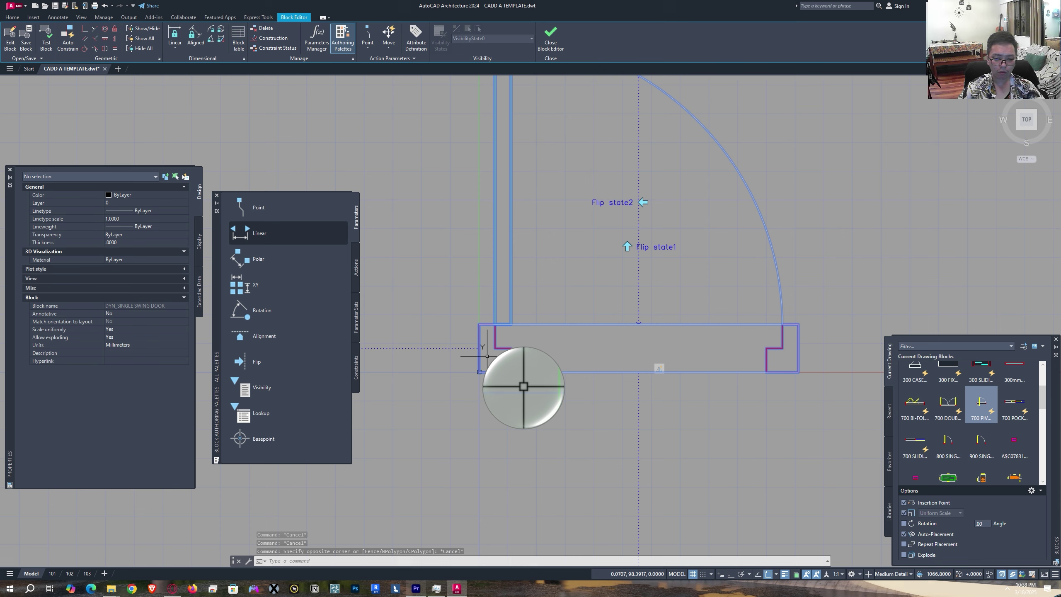
scroll(514, 348, up, 4)
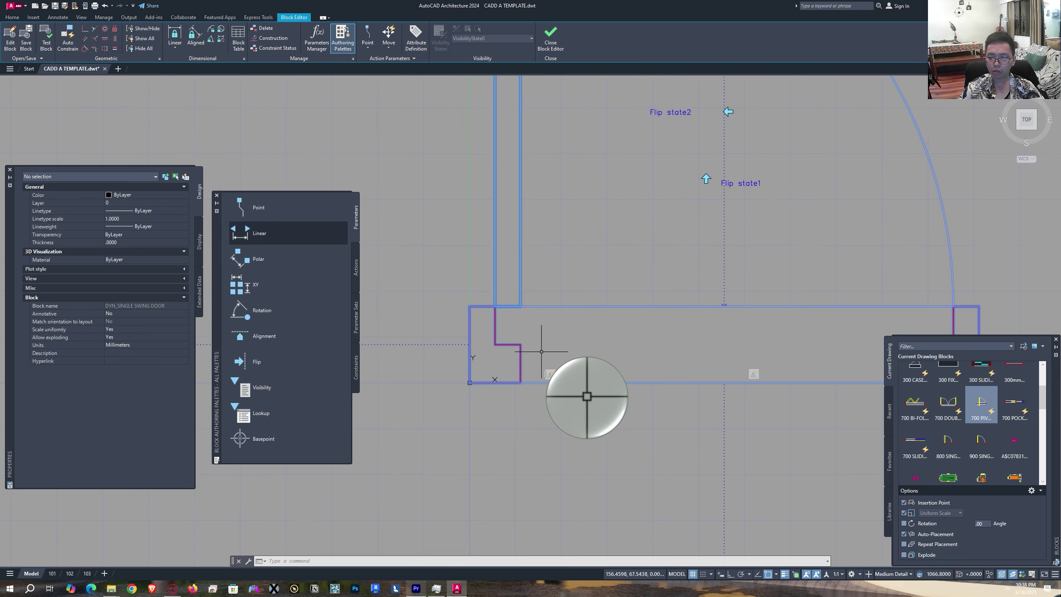
scroll(496, 376, down, 3)
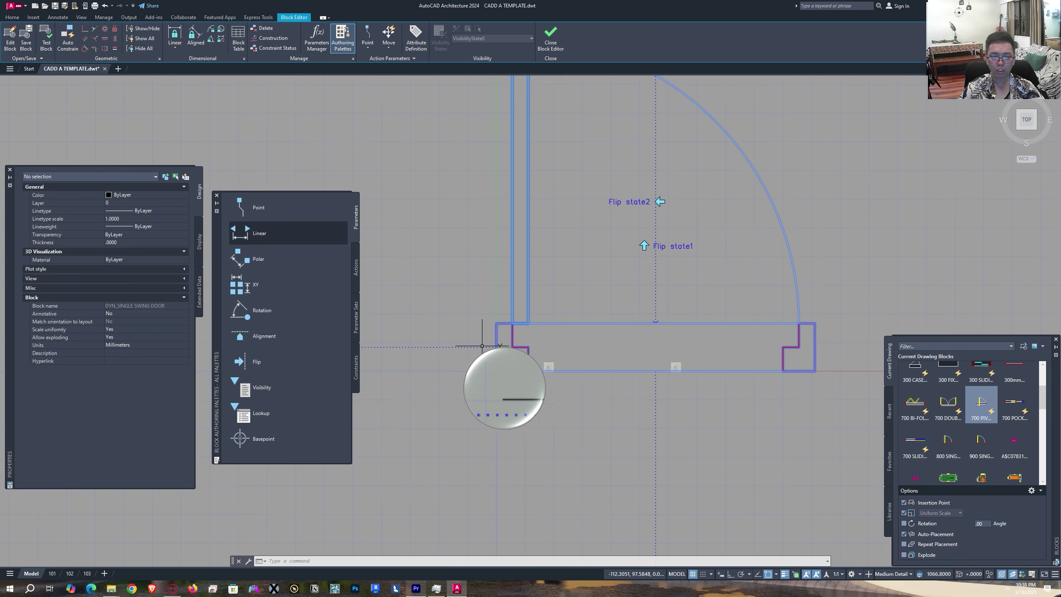
click(265, 234)
scroll(455, 385, up, 2)
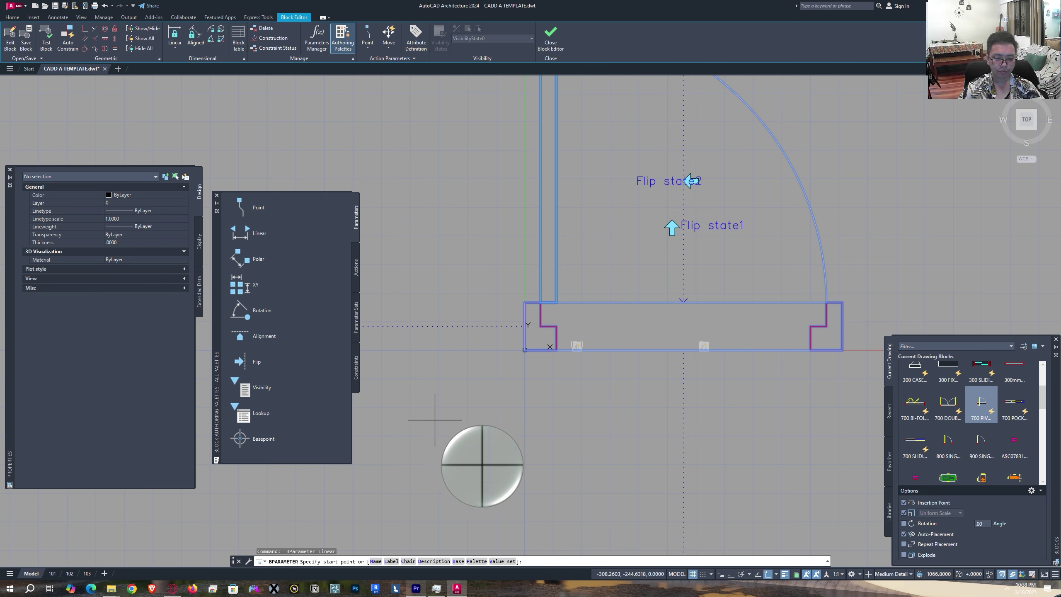
scroll(493, 367, up, 3)
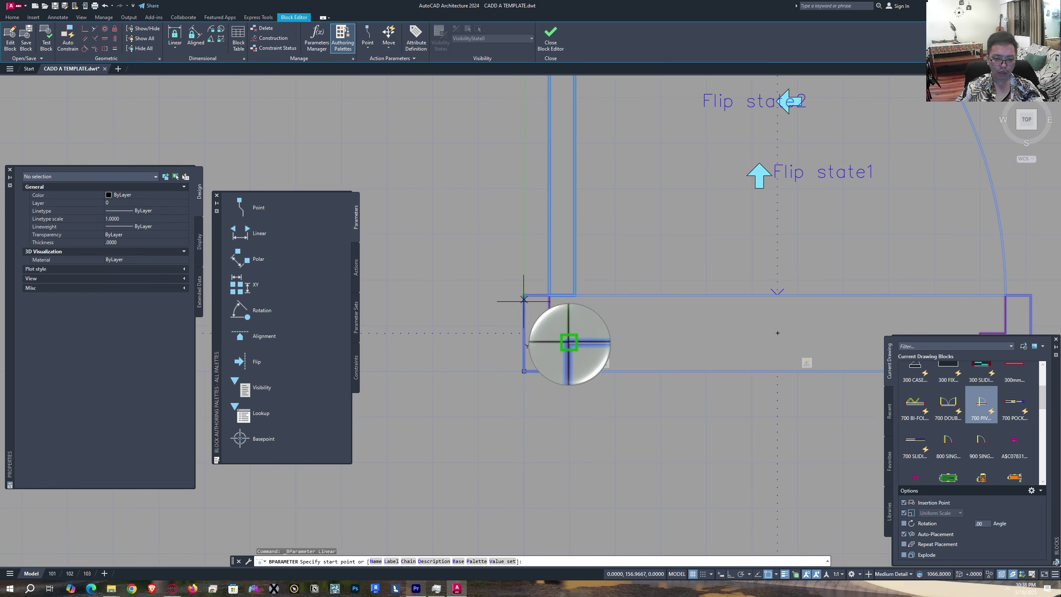
scroll(524, 300, down, 2)
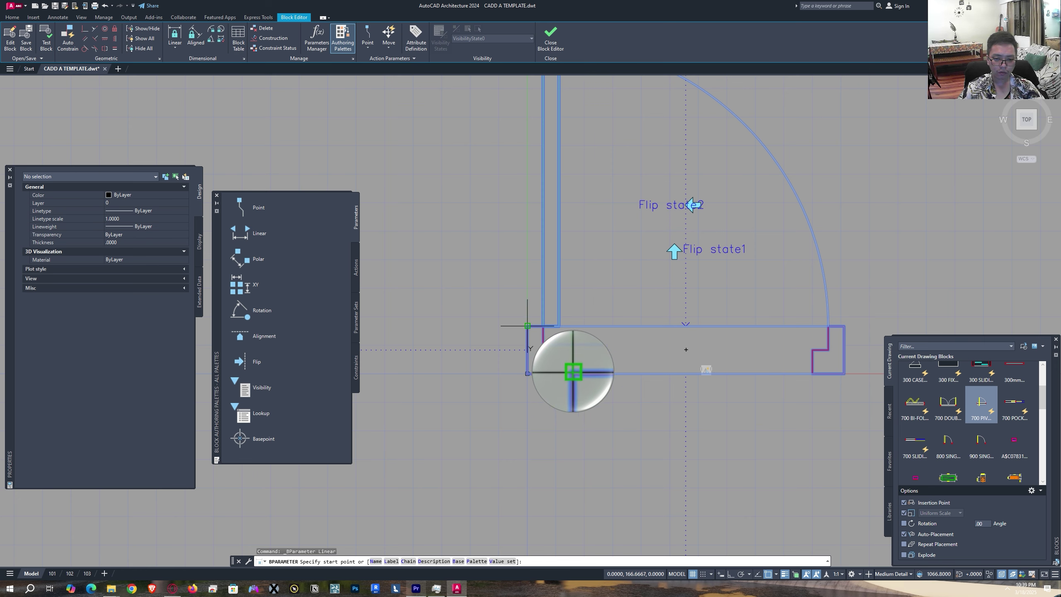
click(528, 326)
click(527, 373)
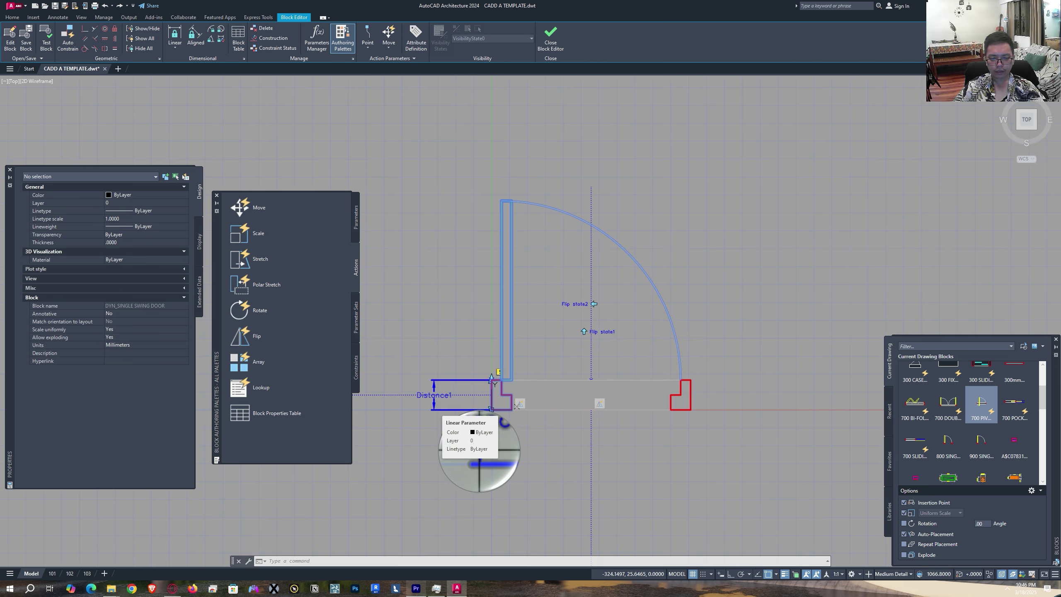
- Rename the linear parameter beside the left jamb as JAMB DEPTH
click(435, 404)
click(154, 285)
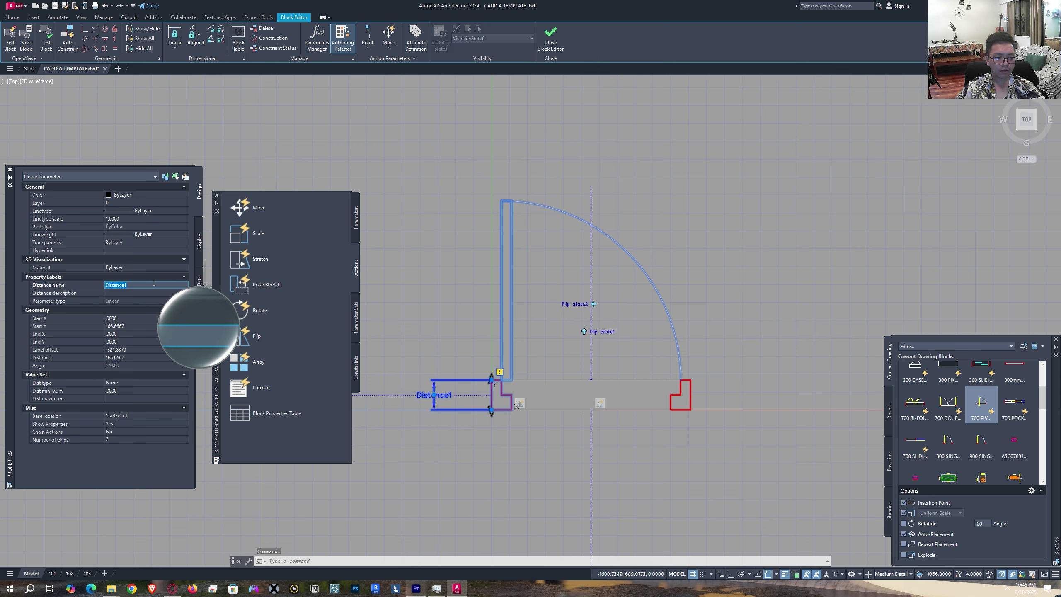
text(JAMB )
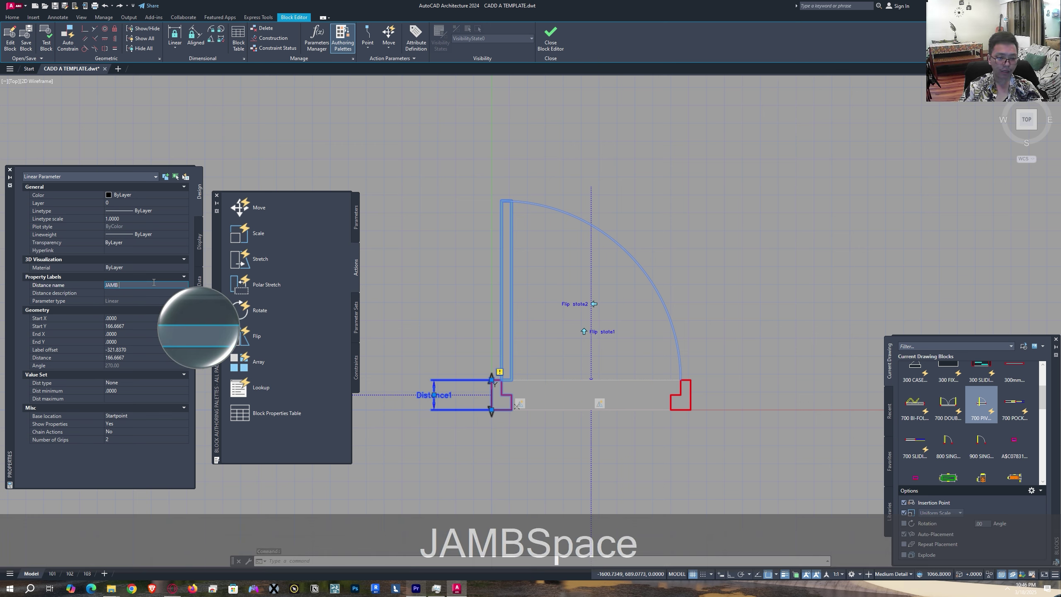
text(DEPTH)
key(Return)
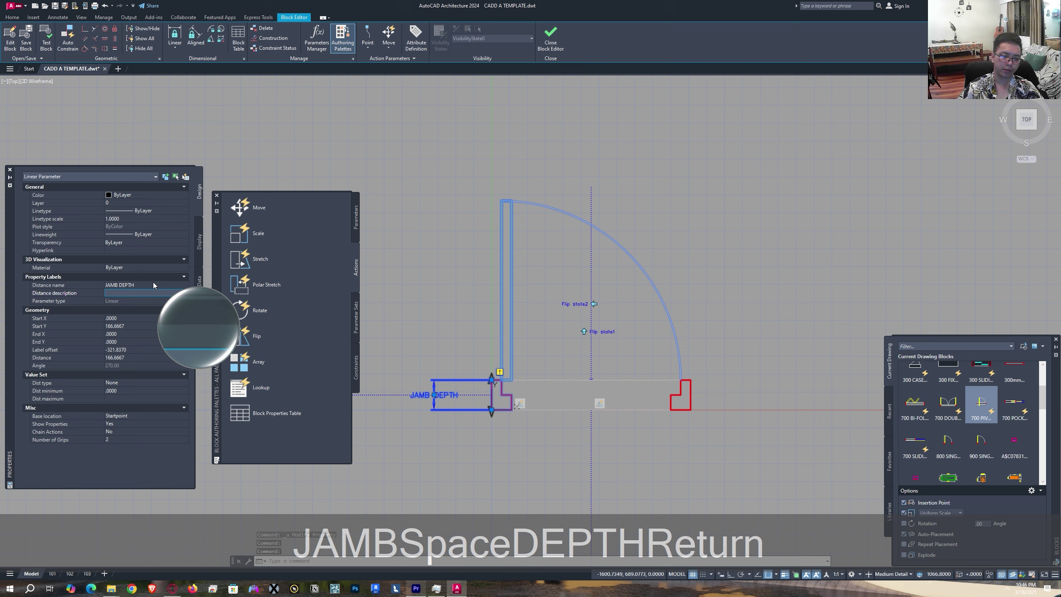
- Add a stretch action to JAMB DEPTH's lower point, framing the lower ends of both jambs and selecting the jambs and the opening's wipeout
scroll(444, 399, up, 2)
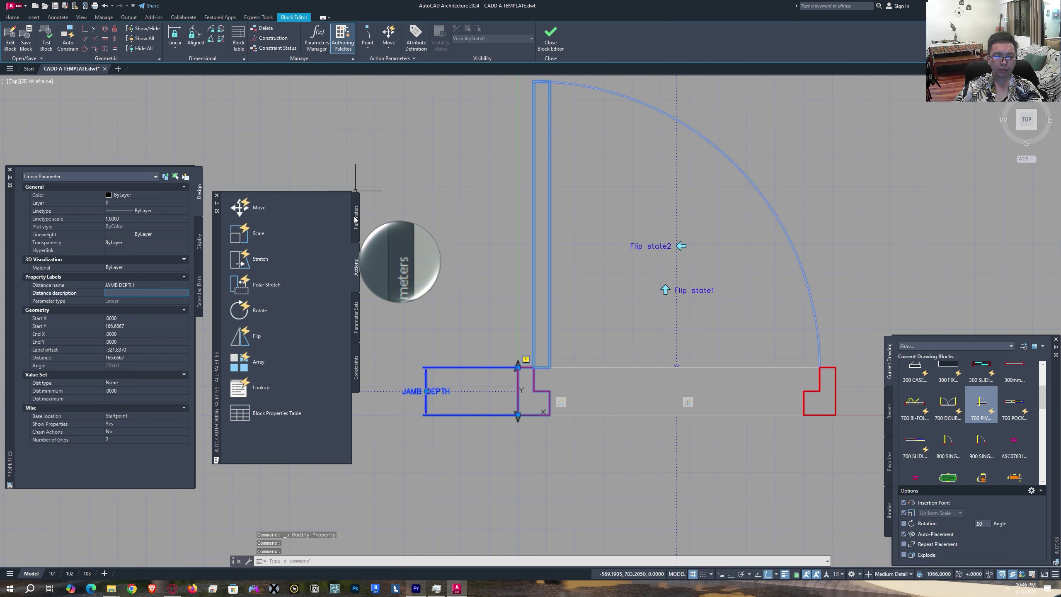
click(257, 261)
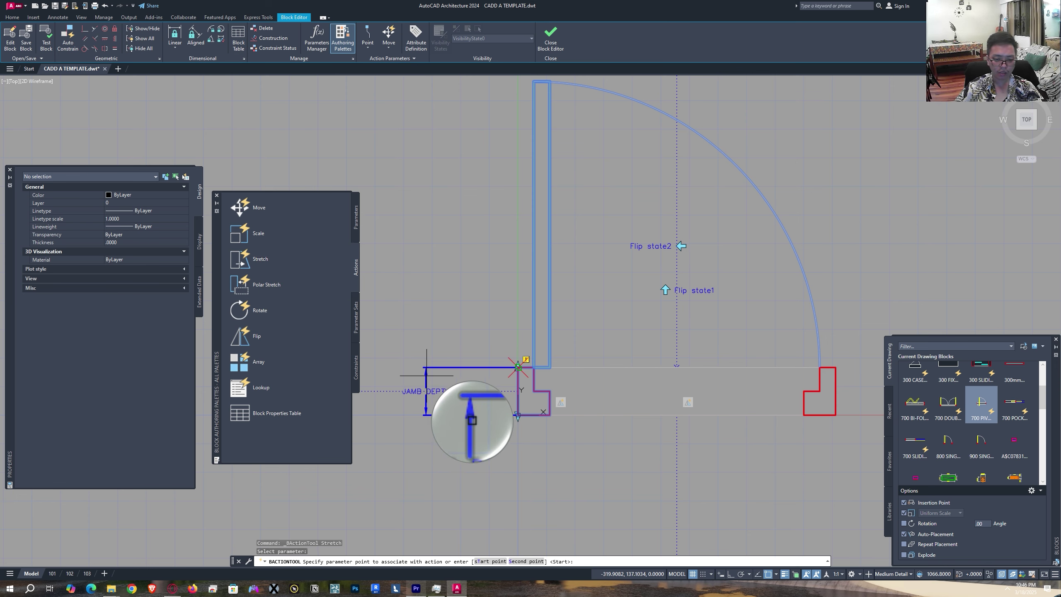
middle_drag(465, 394, 432, 341)
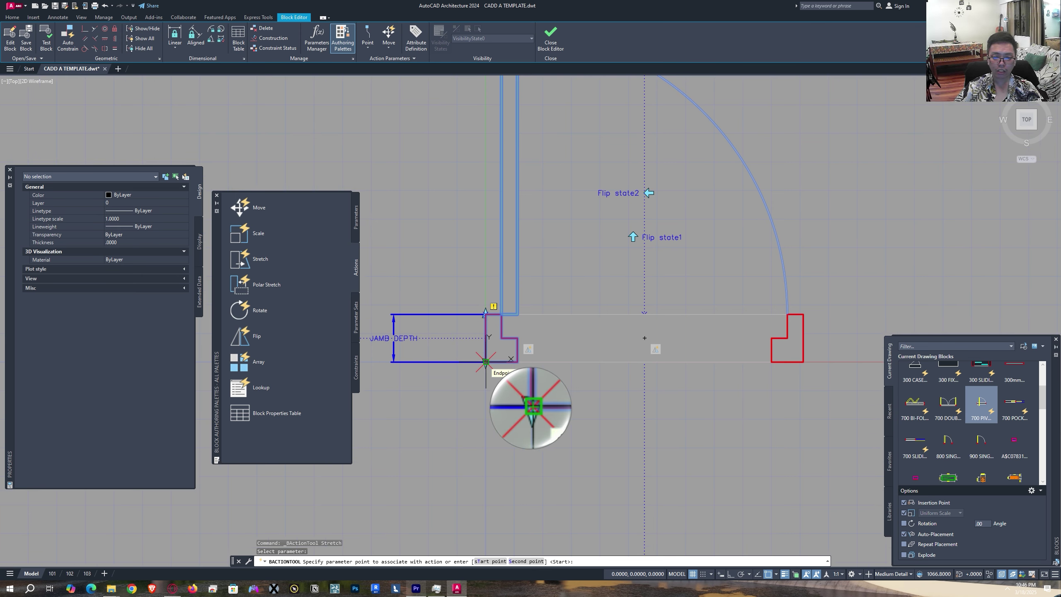
middle_drag(501, 397, 456, 393)
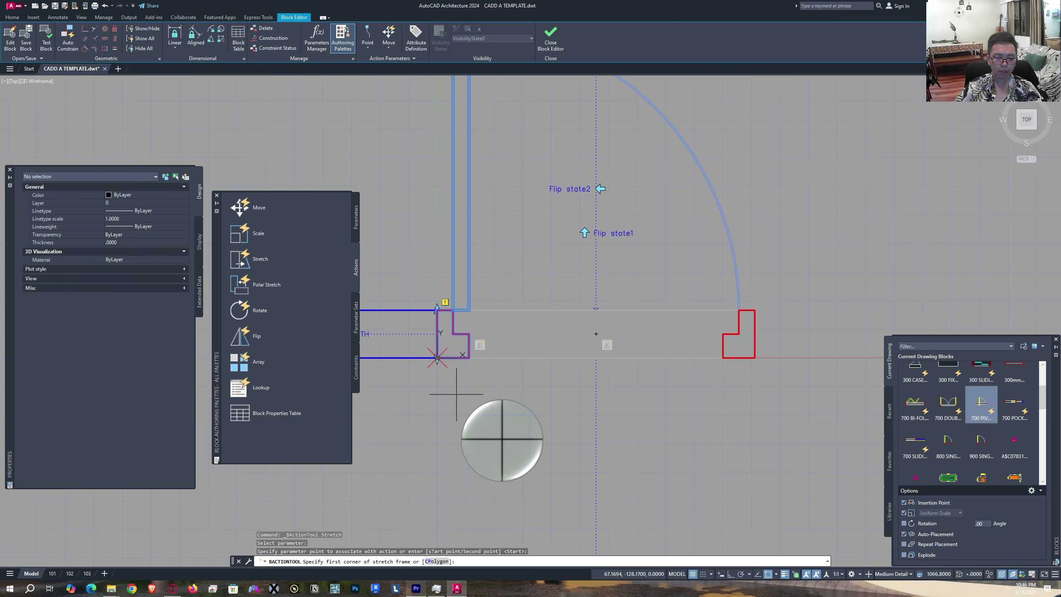
click(427, 346)
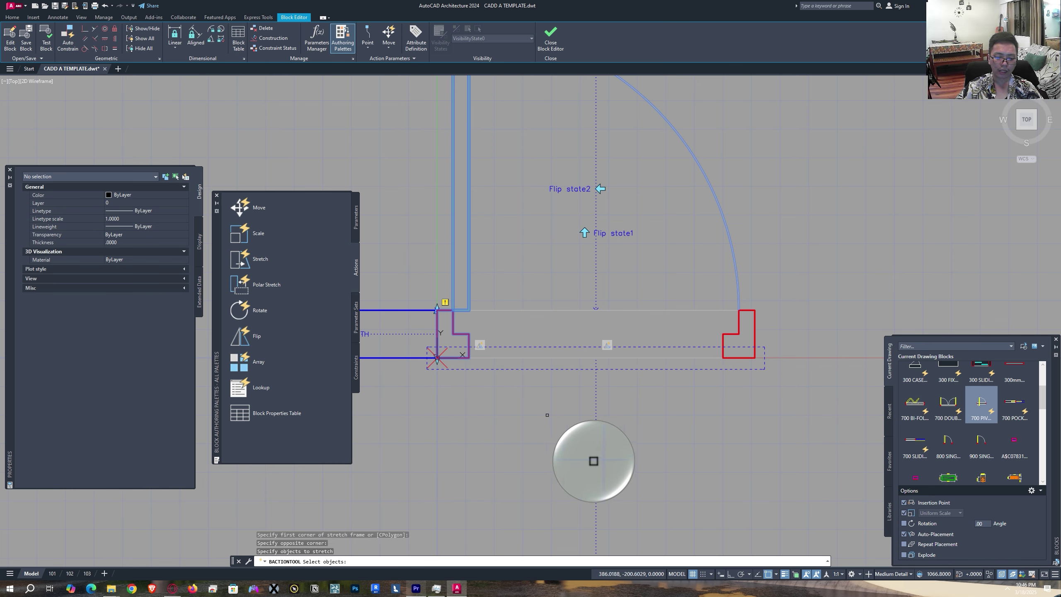
click(477, 353)
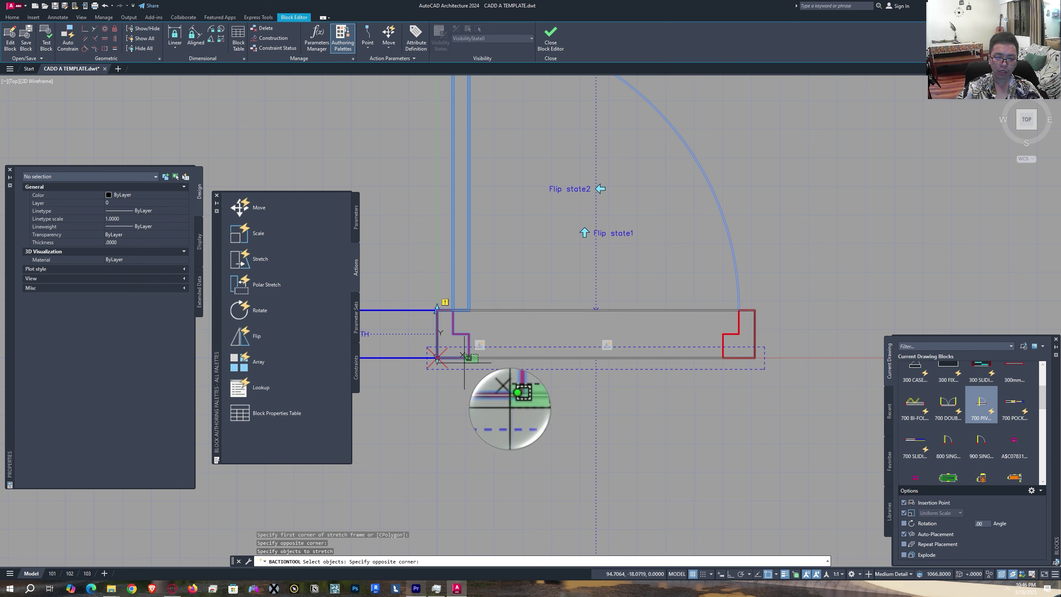
click(464, 362)
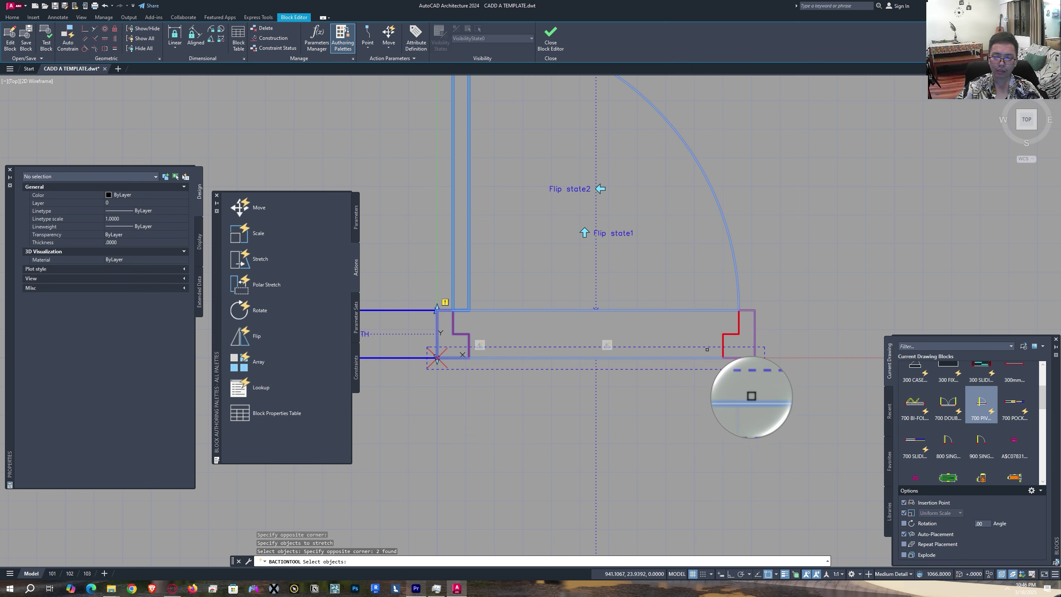
click(731, 348)
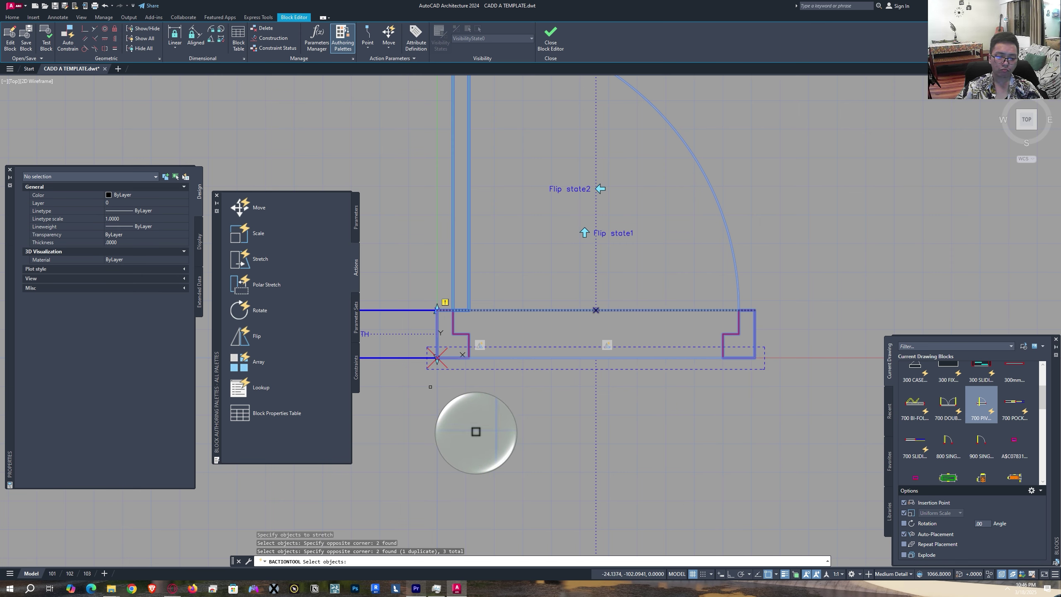
key(Return)
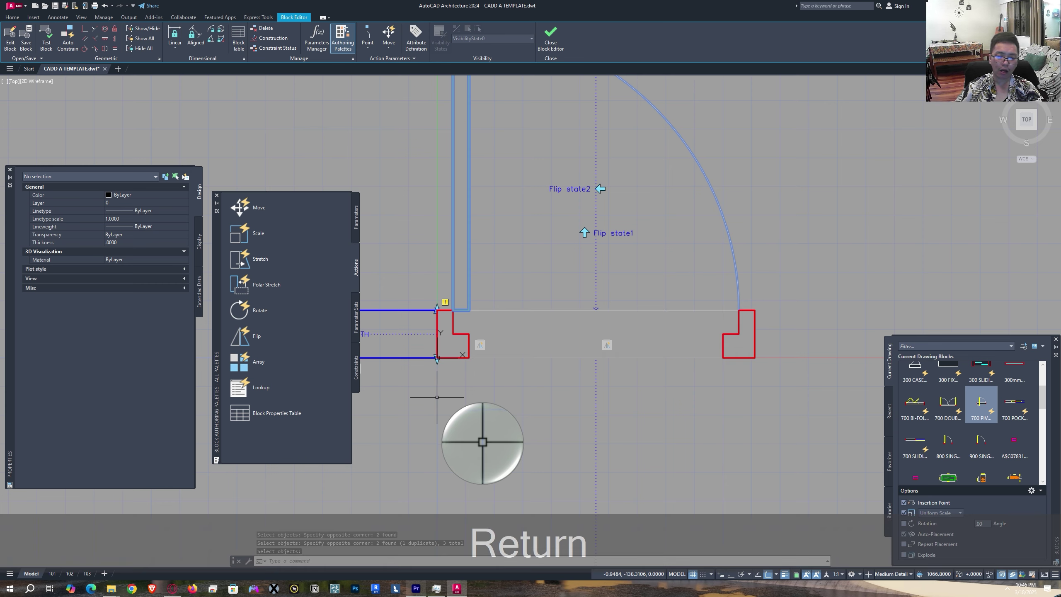
- Close the block editor and save the changes to the door block
middle_drag(475, 375, 478, 393)
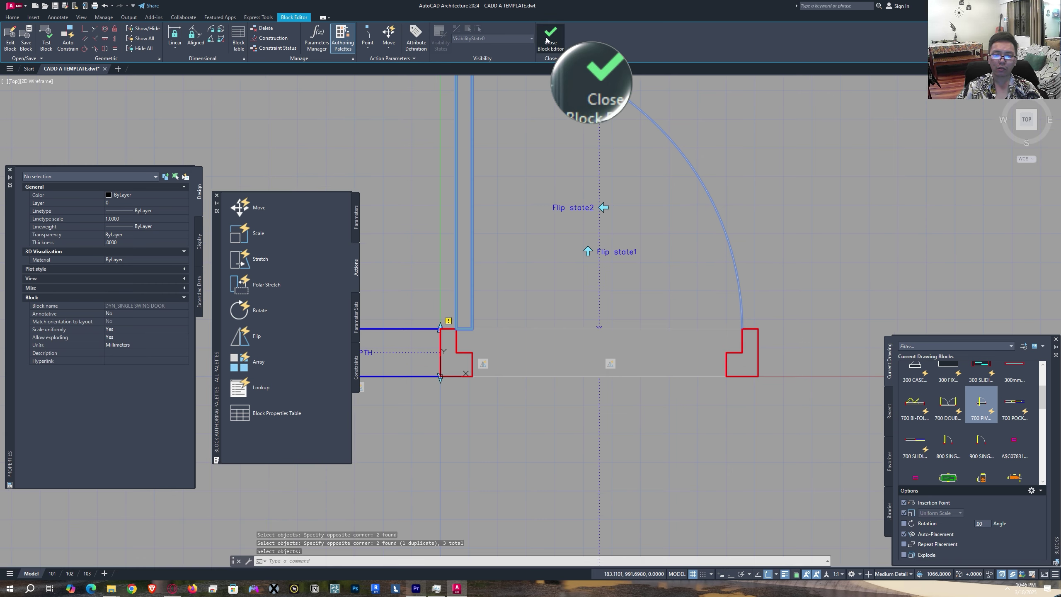
click(546, 40)
click(509, 277)
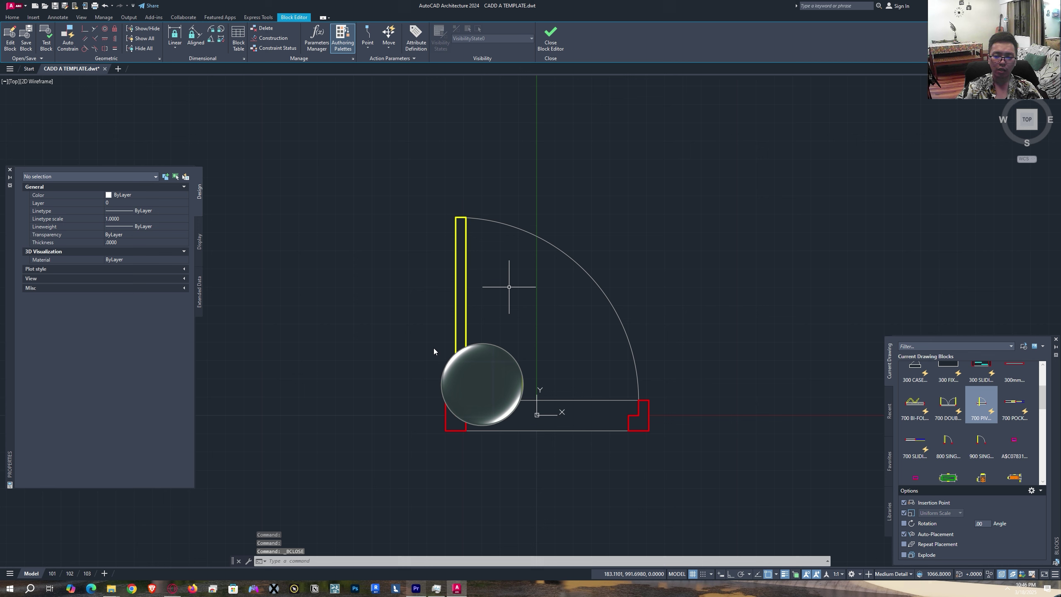
- Select the door block and stretch its jamb depth downward to about 513 mm with the lower grip
middle_drag(453, 348, 481, 292)
scroll(501, 350, up, 2)
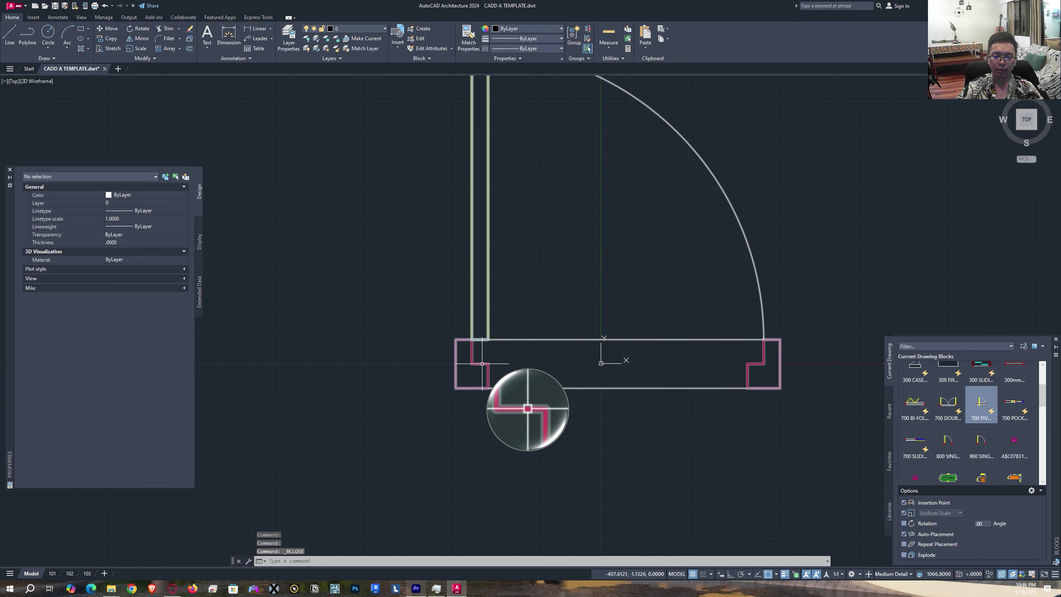
click(482, 364)
click(456, 389)
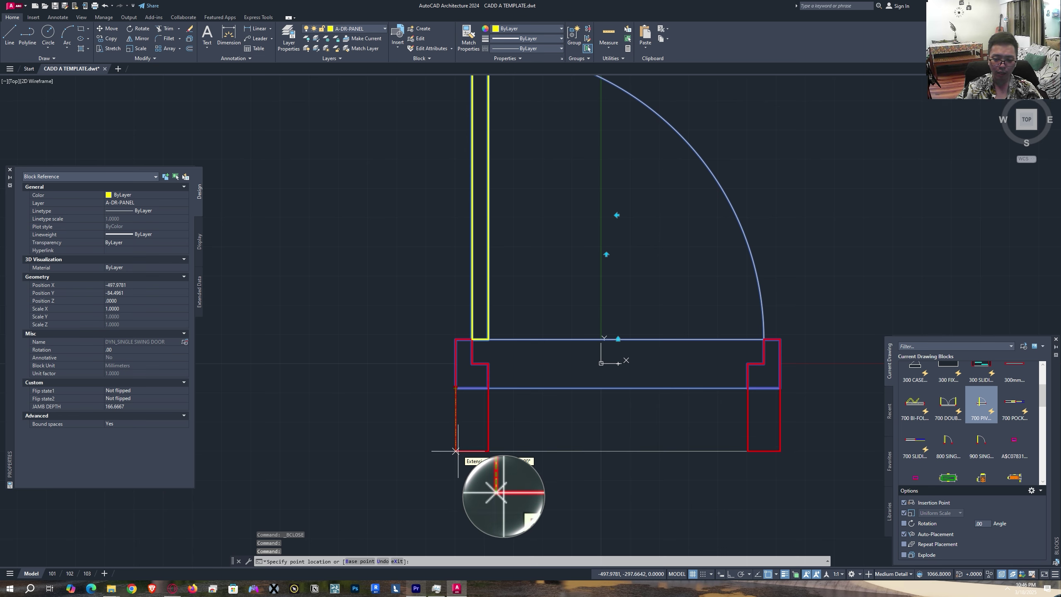
click(455, 488)
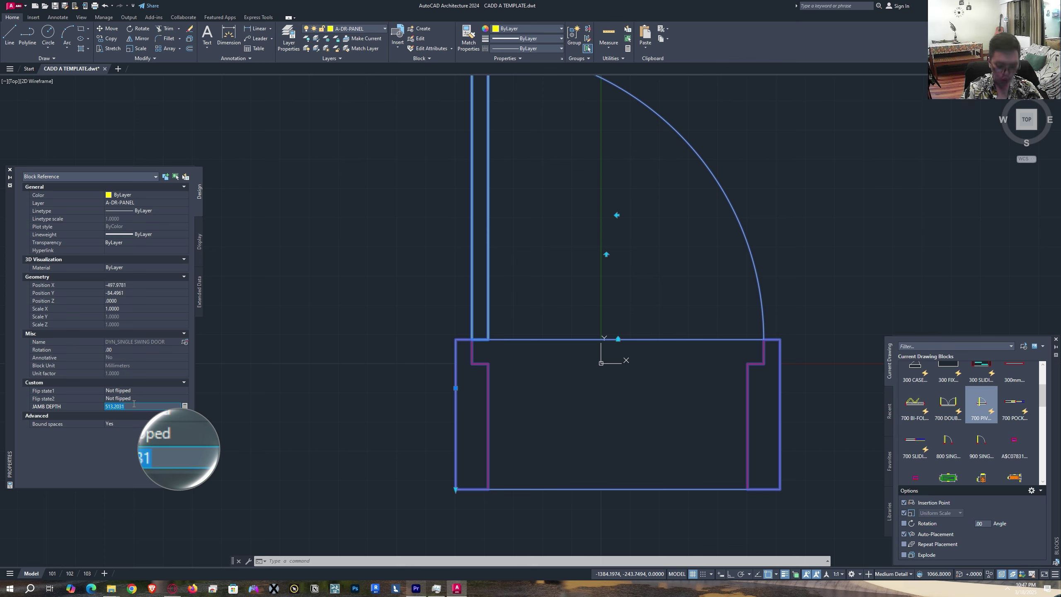
- Set the door's JAMB DEPTH property to 200 mm and then to 300 mm
text(200)
key(Return)
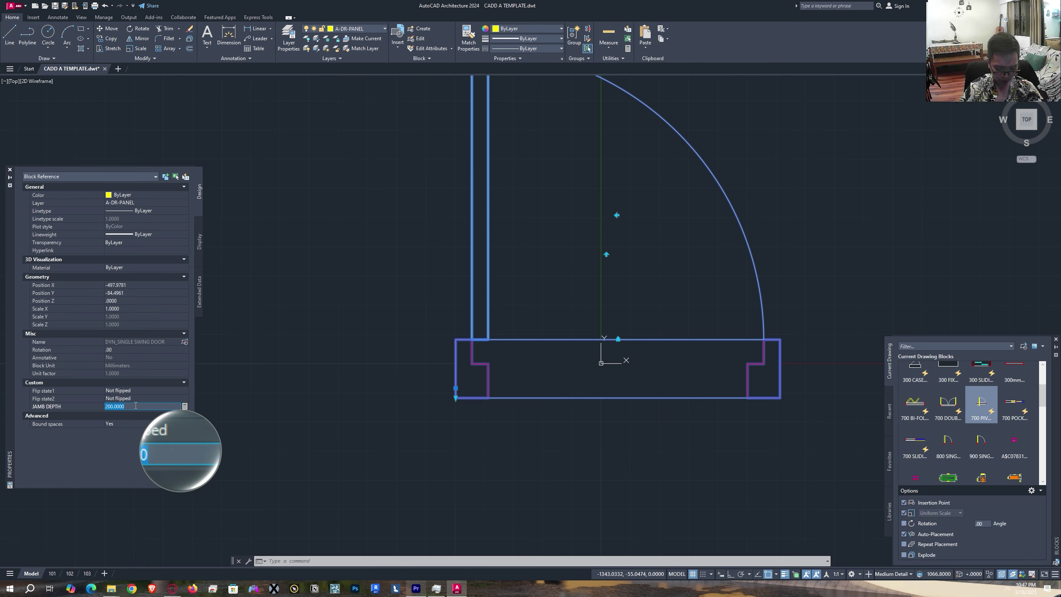
text(3)
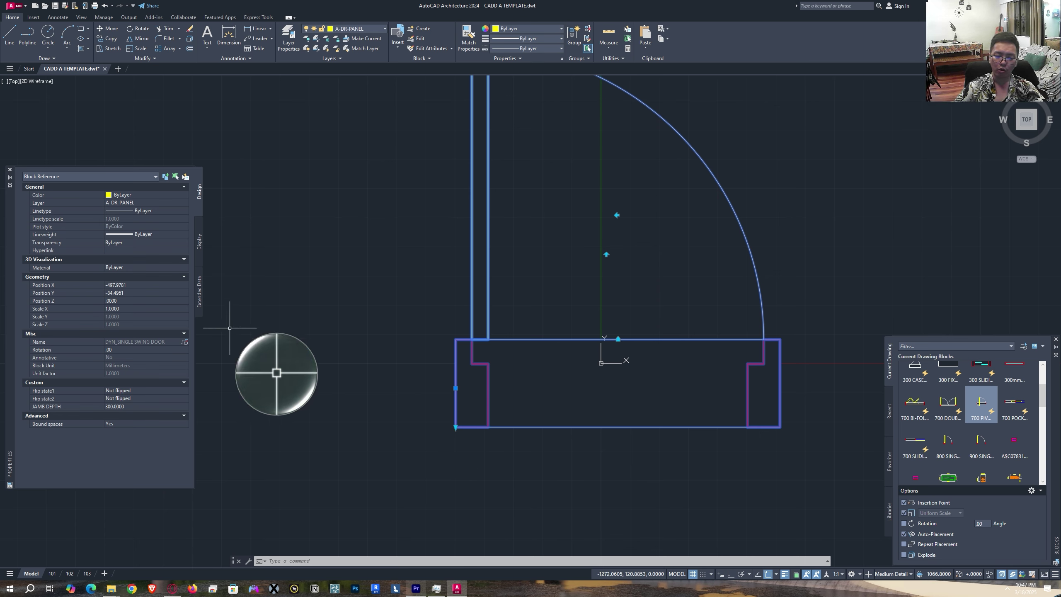
- Test Flip state1 by flipping the door to the other side of the wall and back twice
middle_drag(500, 319, 492, 368)
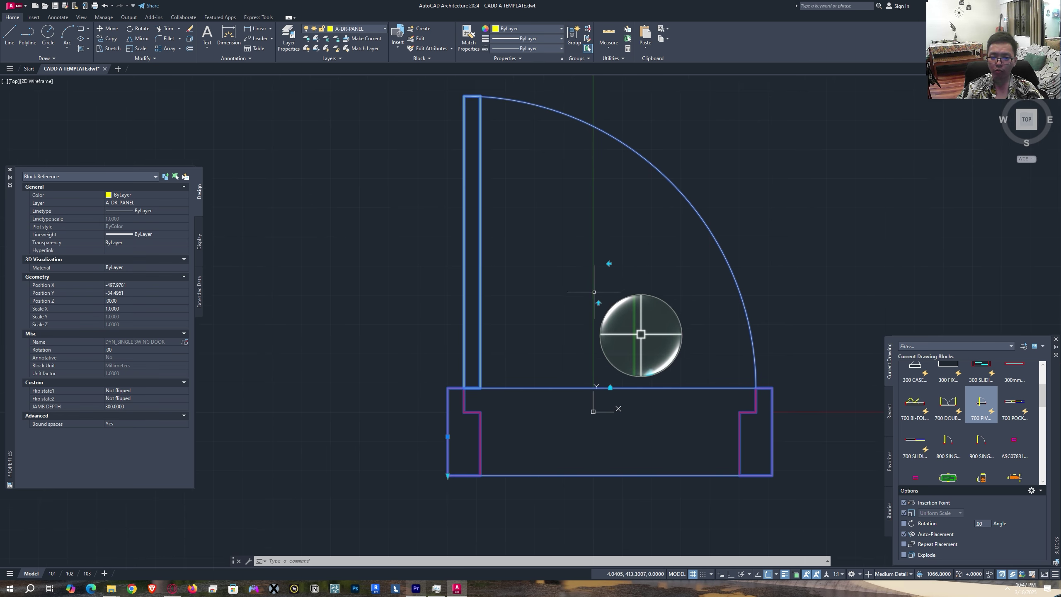
middle_drag(596, 307, 577, 315)
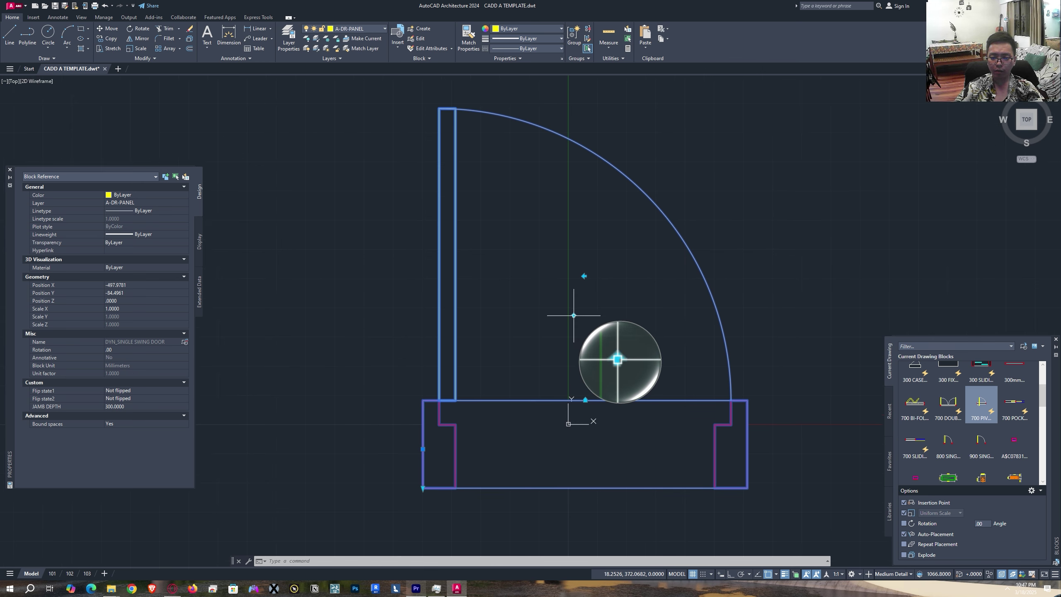
click(573, 315)
middle_drag(583, 439, 560, 383)
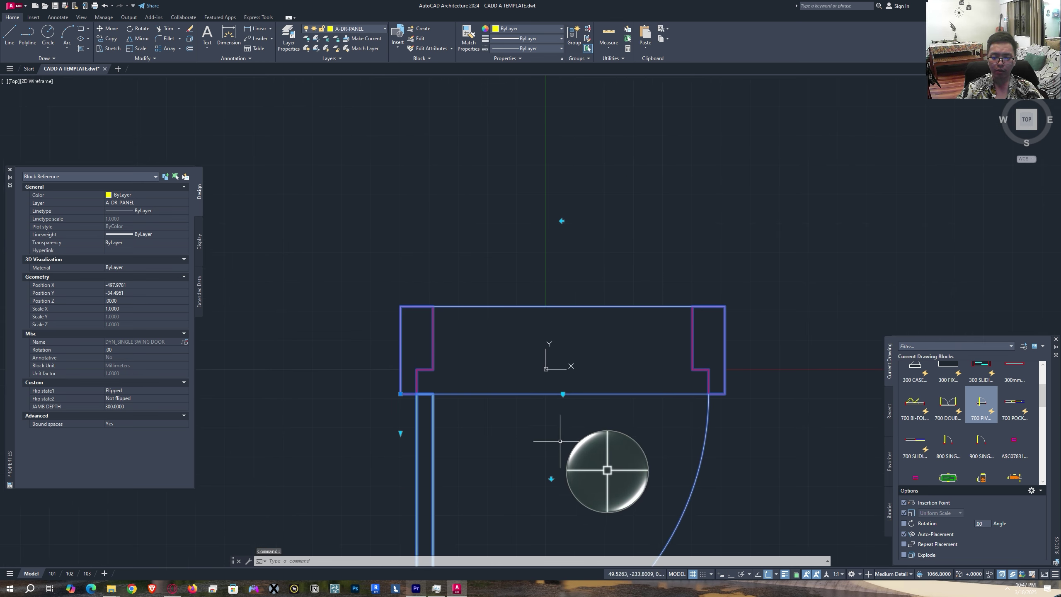
click(551, 479)
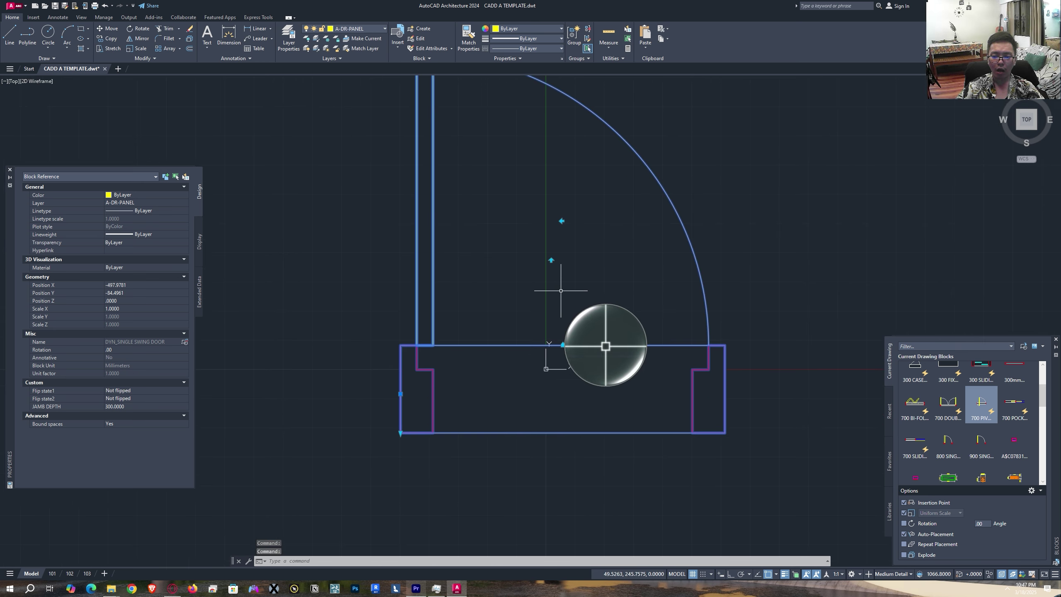
click(552, 259)
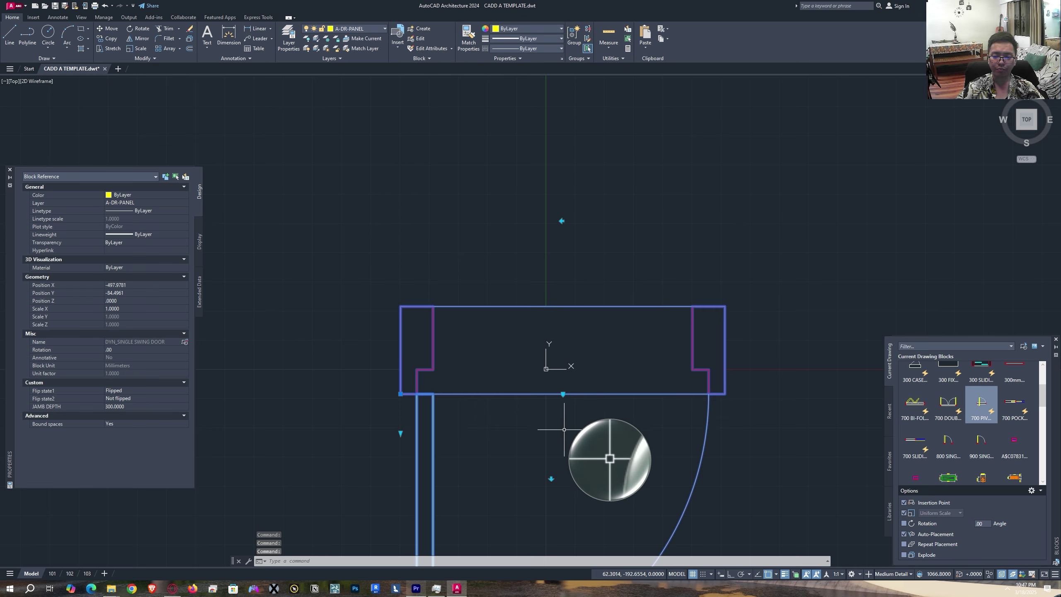
click(551, 479)
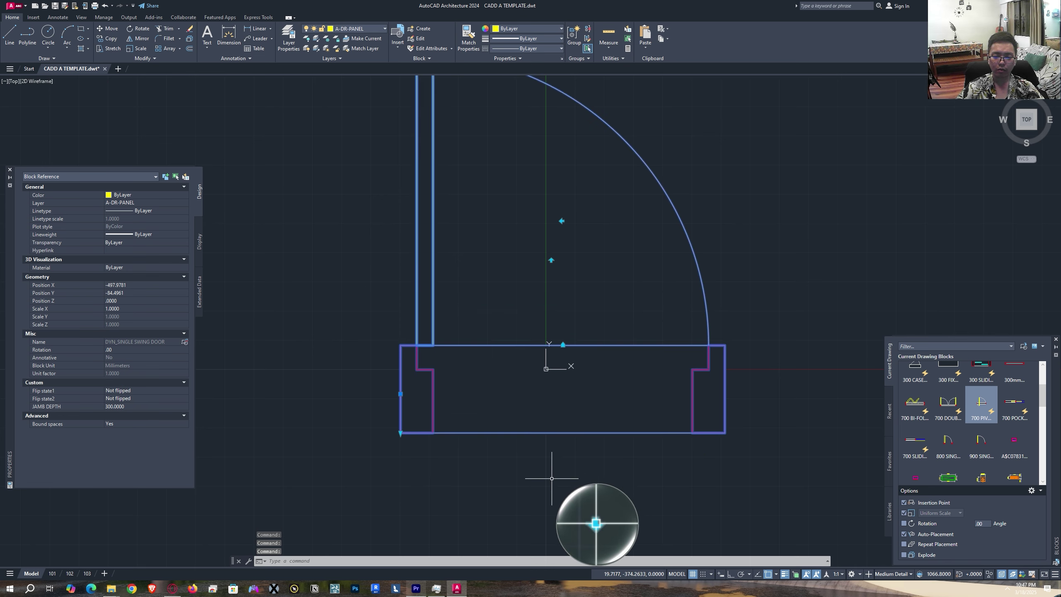
- Test Flip state2 by flipping the door's hinge side and back again
click(562, 220)
click(562, 221)
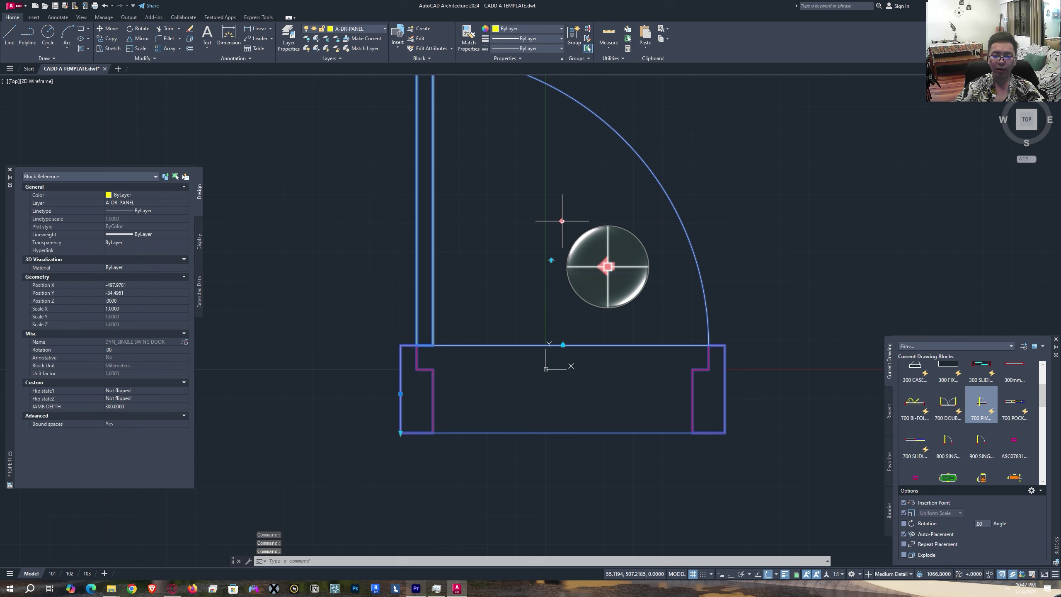
click(562, 220)
click(562, 221)
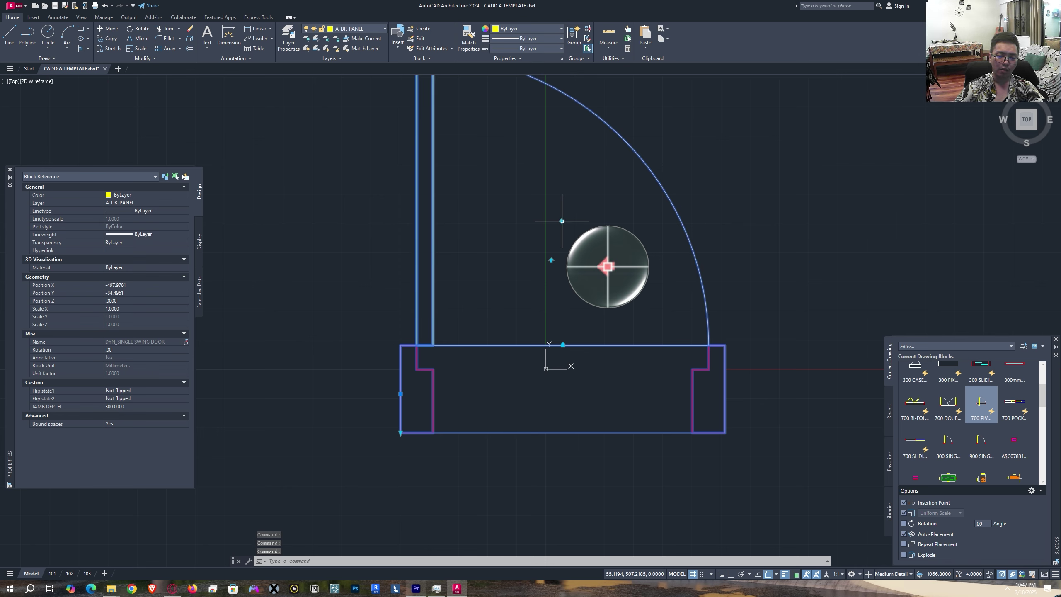
middle_drag(562, 220, 522, 278)
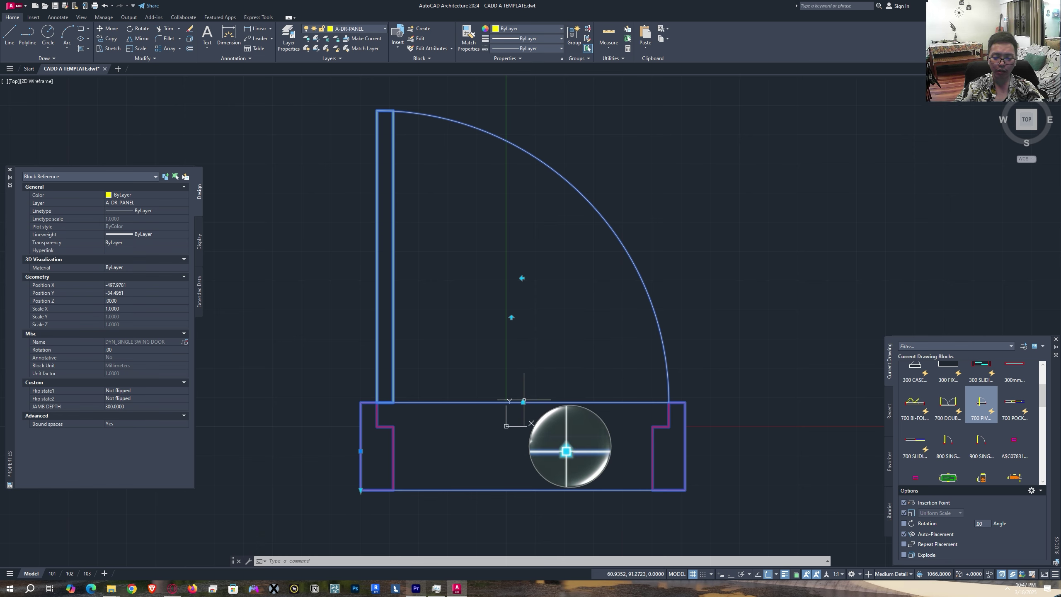
- Deselect the door and draw a straight horizontal multiline wall, 200 mm thick, in the empty area beside it
scroll(523, 402, down, 5)
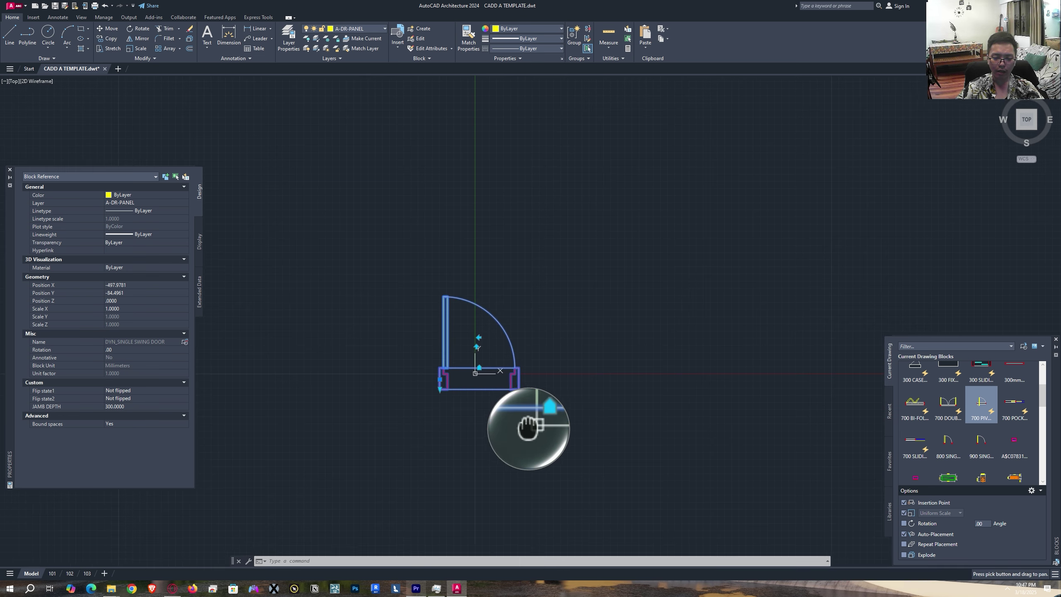
key(Escape)
key(Escape)
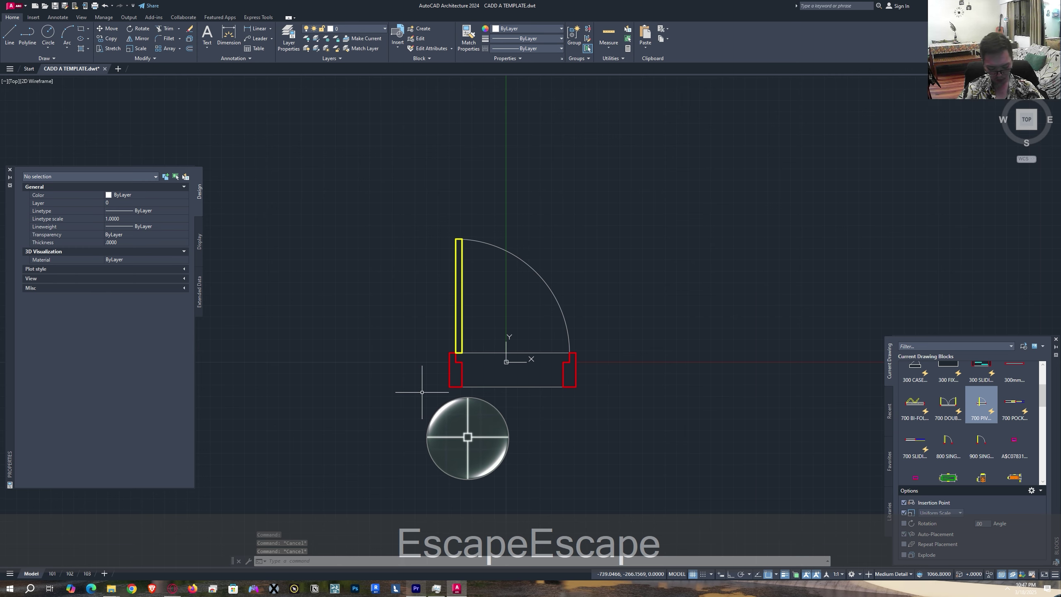
text(ML)
key(space)
middle_drag(643, 355, 339, 380)
click(838, 351)
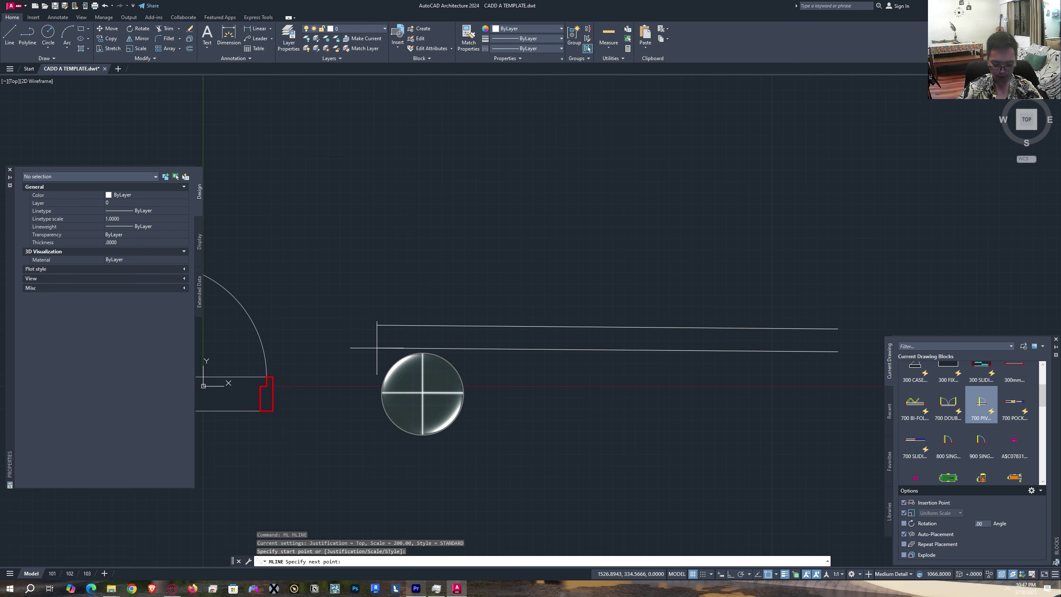
key(F8)
click(304, 351)
key(Escape)
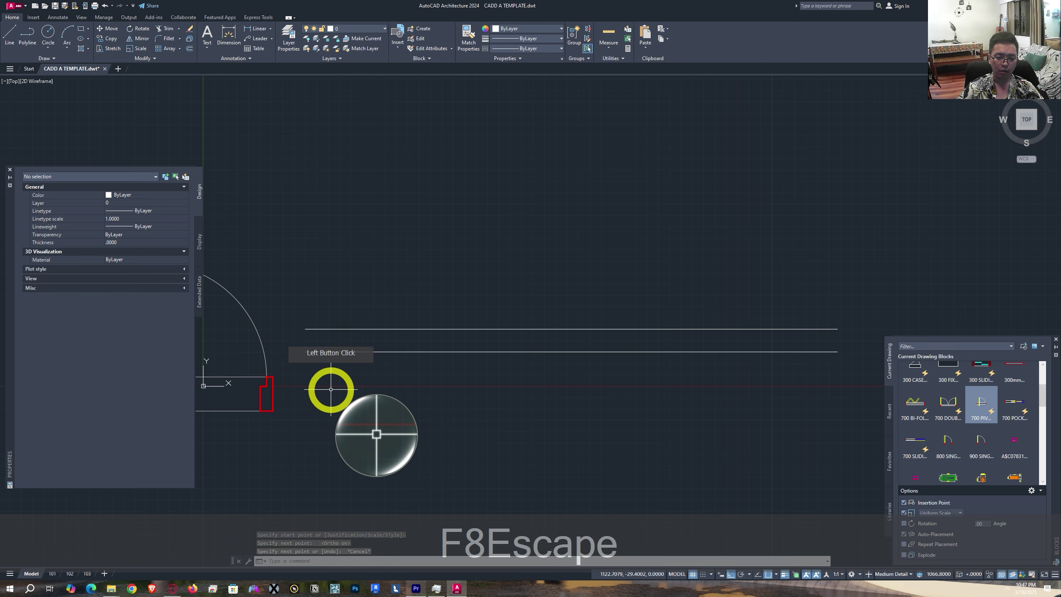
key(Escape)
- Explode the multiline wall into separate lines
click(415, 315)
click(362, 405)
text(X)
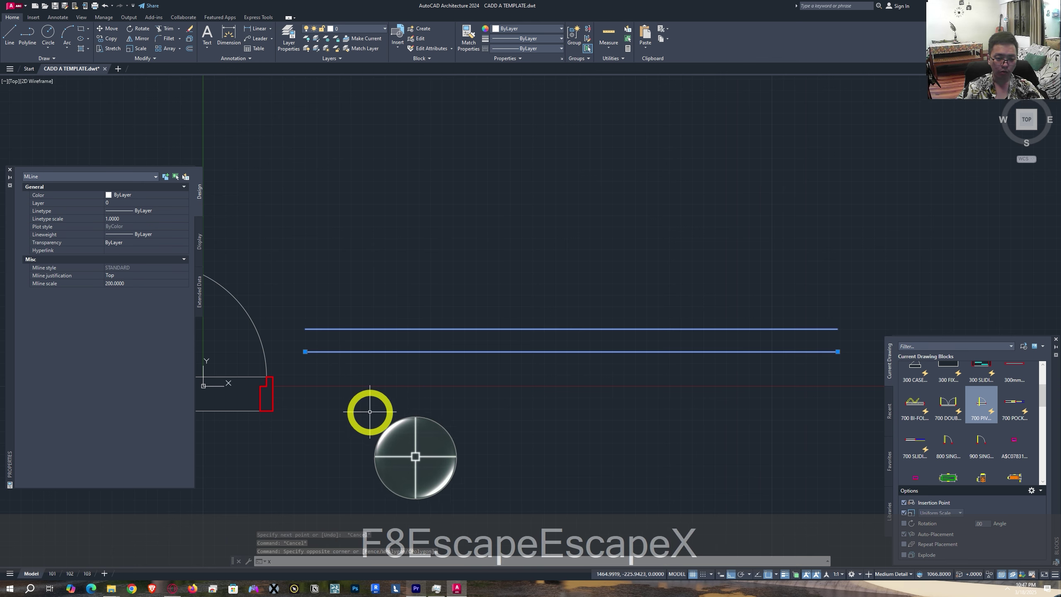
key(space)
- Close both open ends of the wall with short vertical lines between its two edges
text(L)
key(space)
click(306, 351)
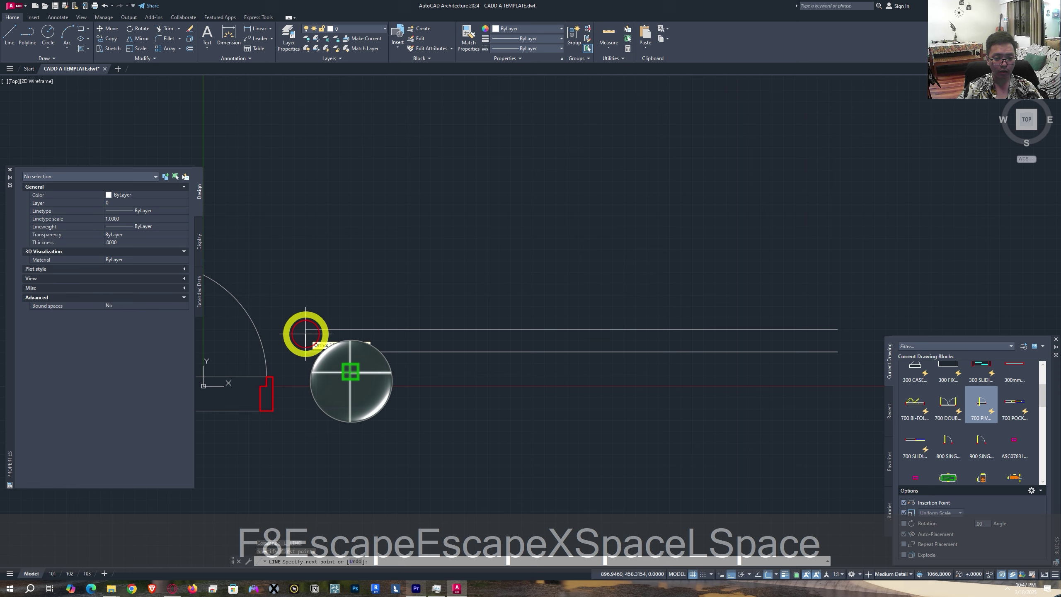
click(306, 329)
key(Escape)
key(space)
click(814, 367)
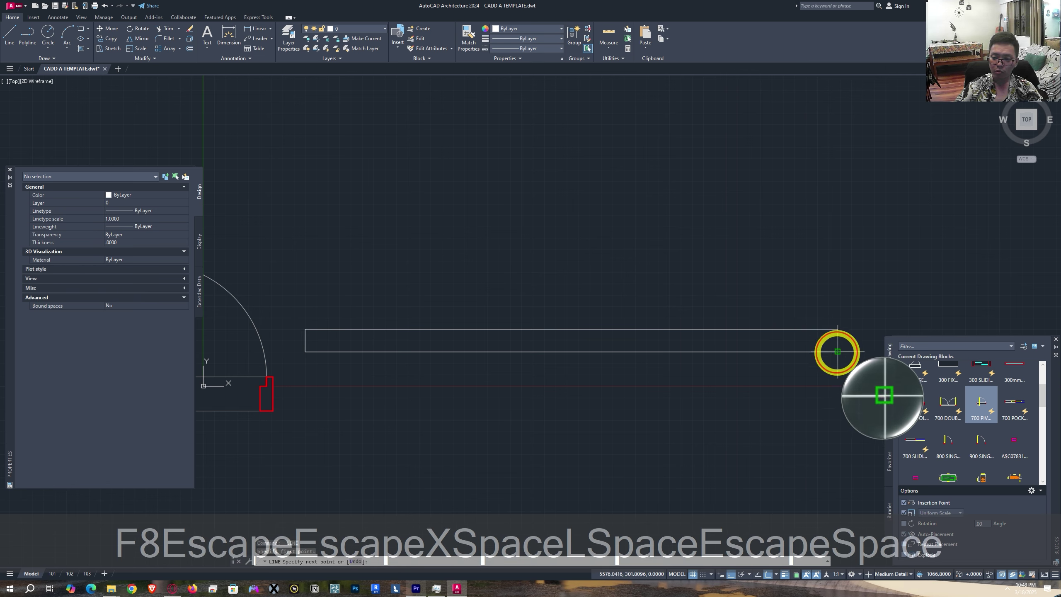
click(838, 329)
key(Escape)
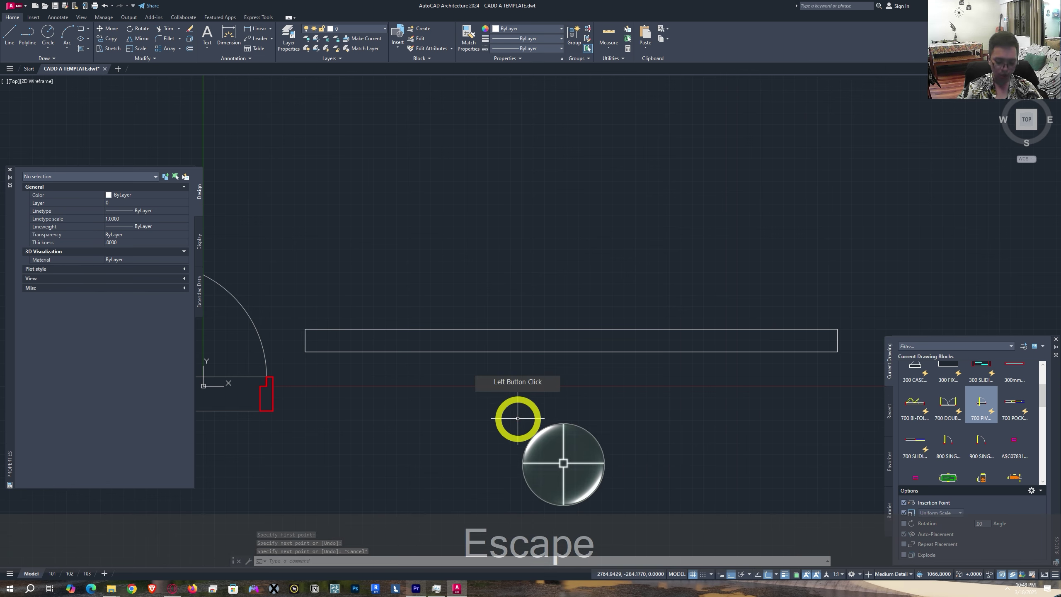
- Hatch the inside of the wall with the AR-CONC pattern at scale 0.1
text(h)
key(space)
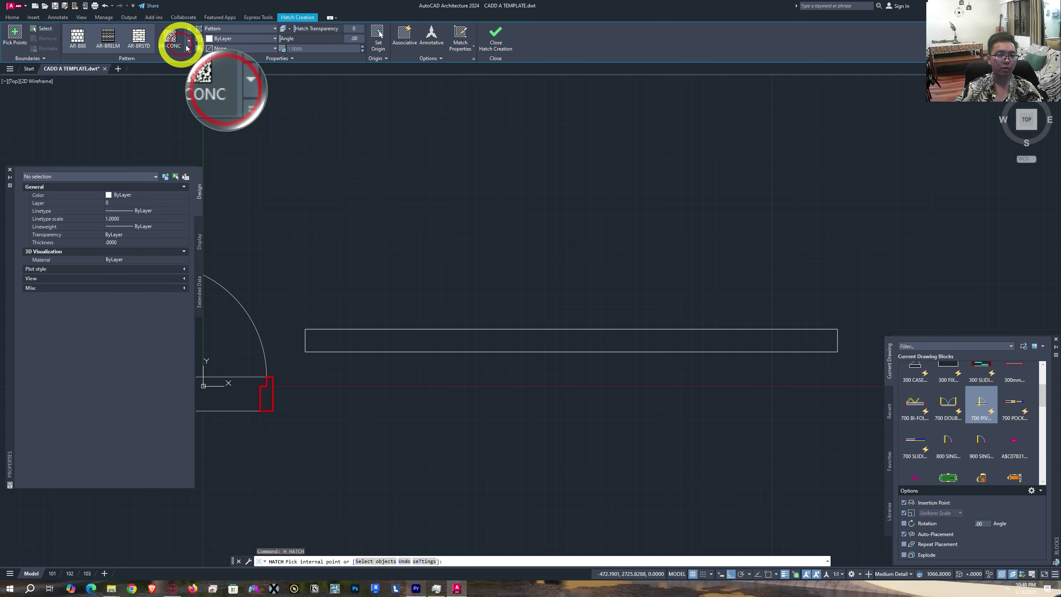
click(171, 40)
click(321, 49)
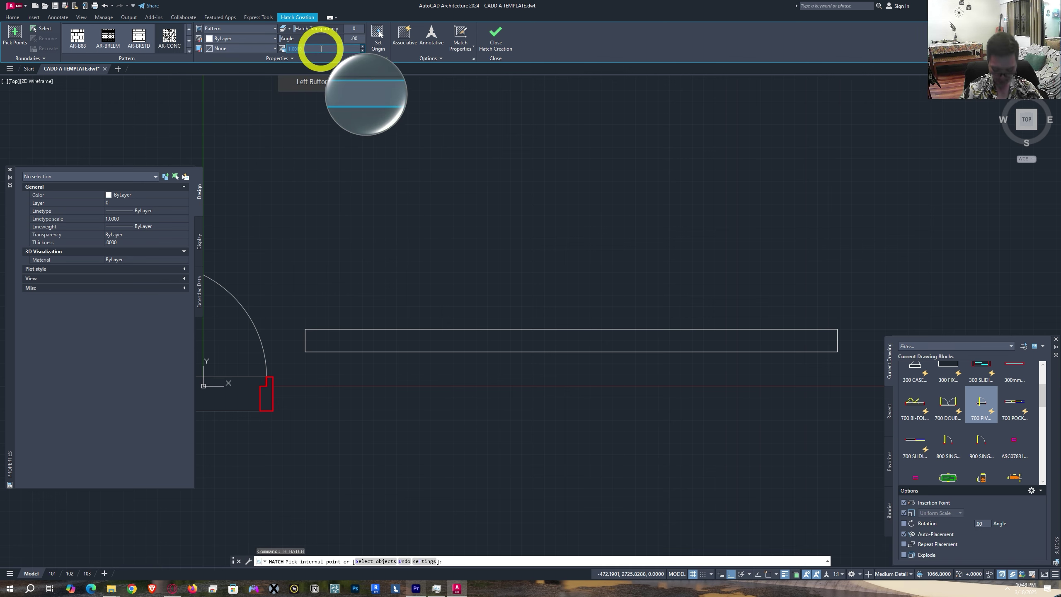
text(1)
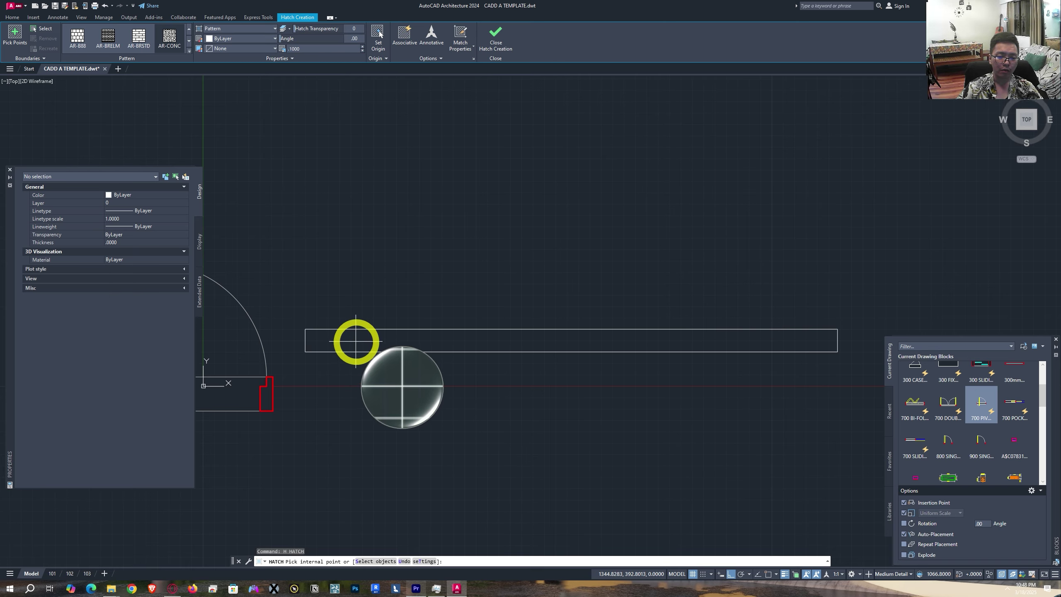
click(338, 340)
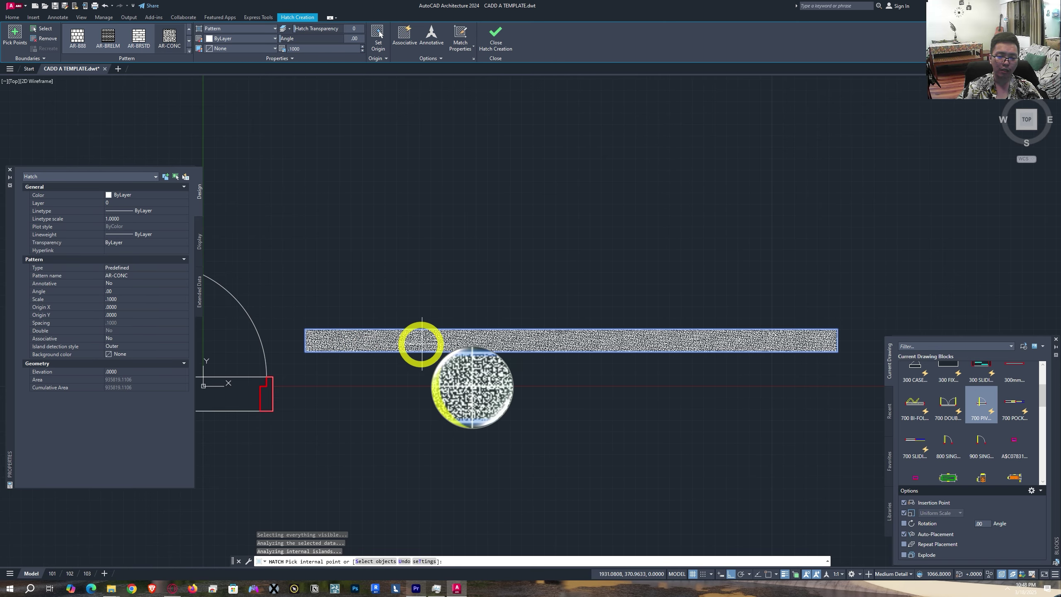
middle_drag(419, 345, 478, 327)
key(Return)
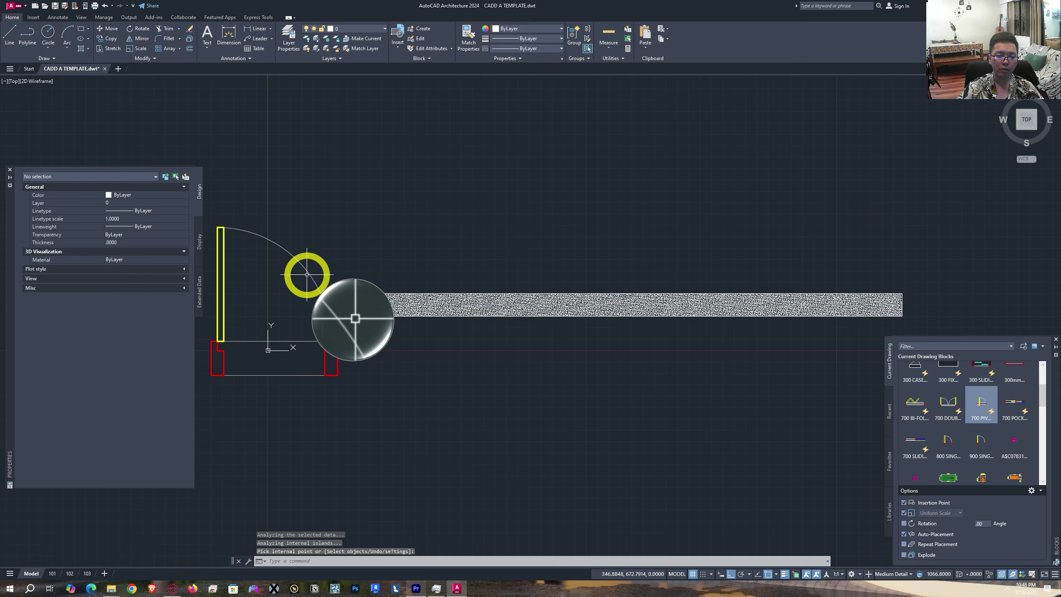
- Select the door block and set its JAMB DEPTH property to 200 mm
click(303, 267)
middle_drag(303, 267, 403, 221)
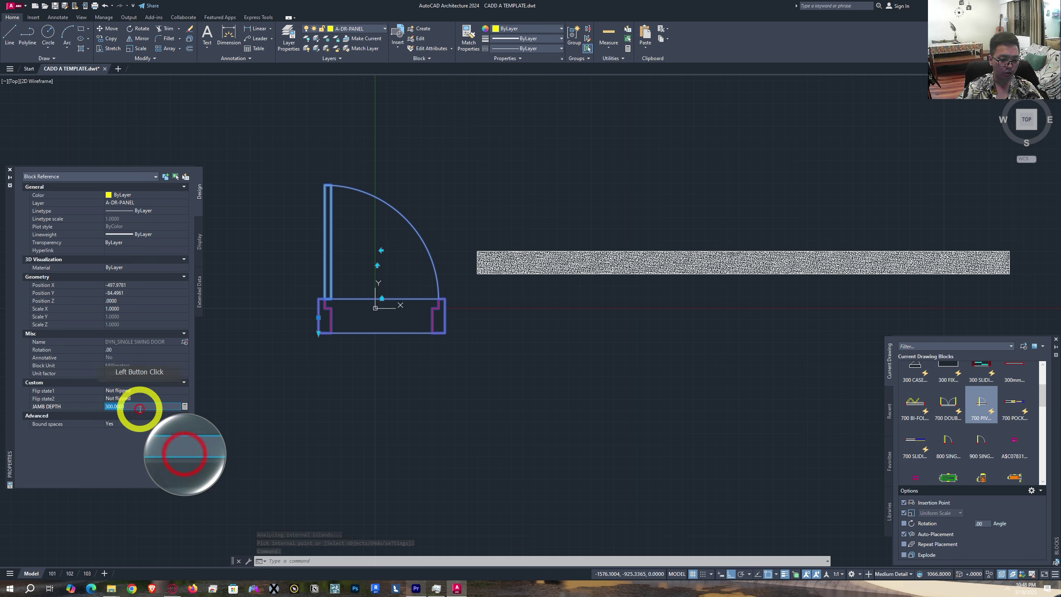
text(20)
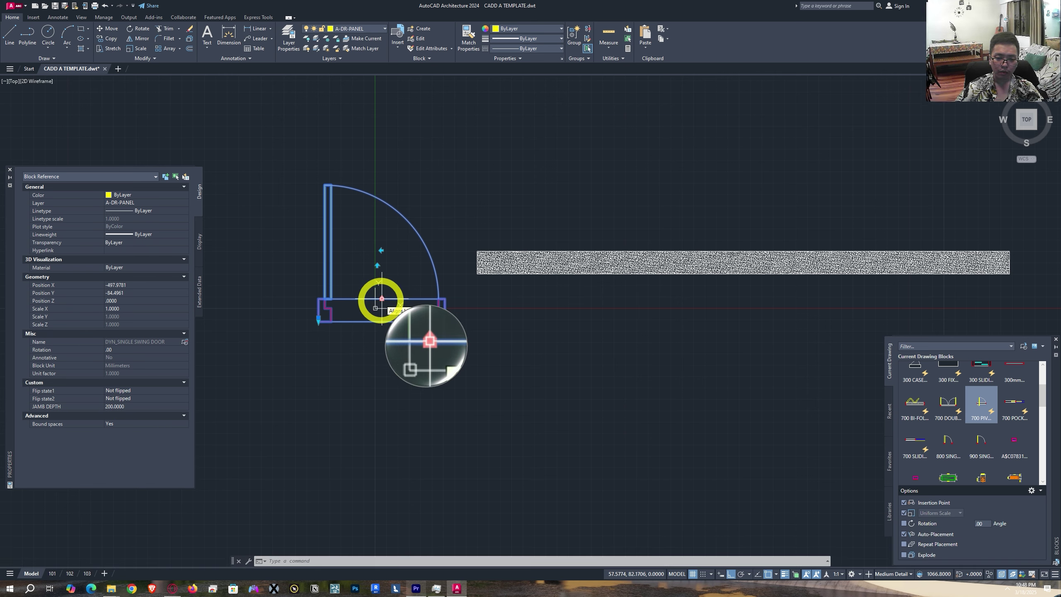
- Move the door by its alignment grip, with ortho off, onto the upper edge of the hatched wall near its middle
drag(381, 299, 474, 353)
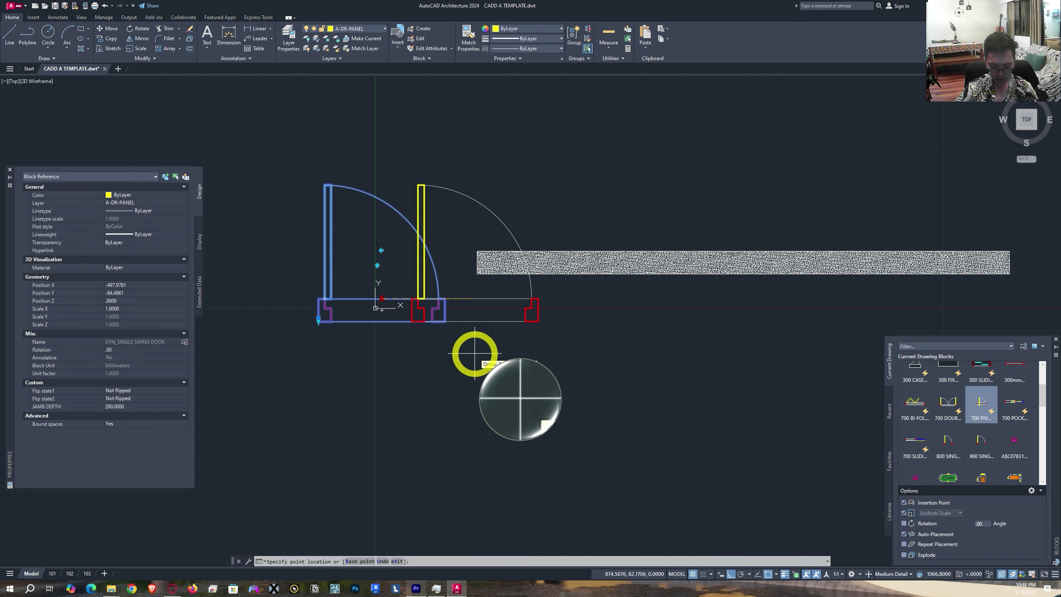
key(F8)
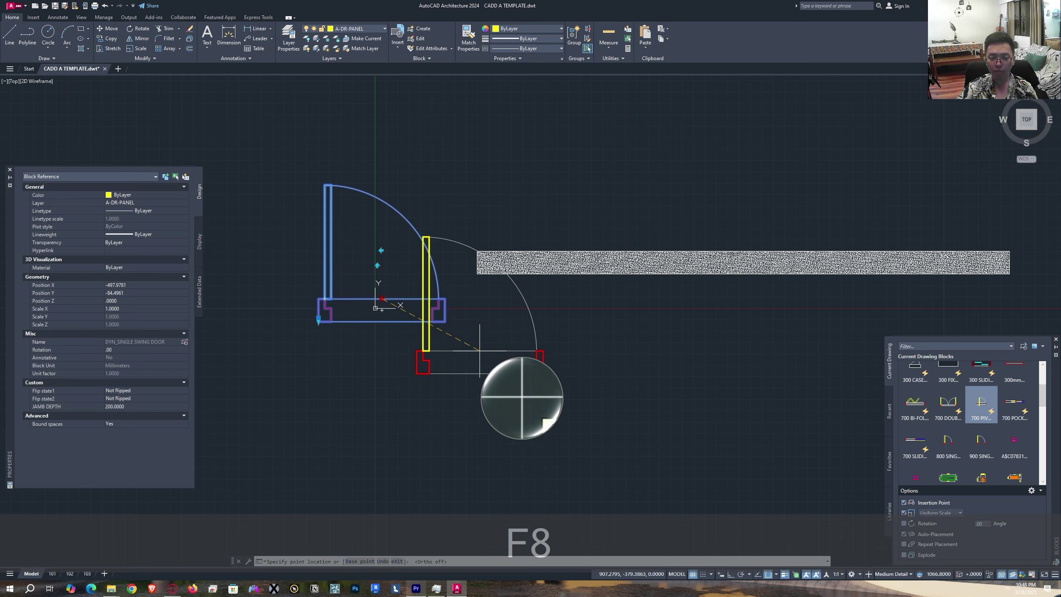
click(743, 251)
scroll(773, 305, up, 4)
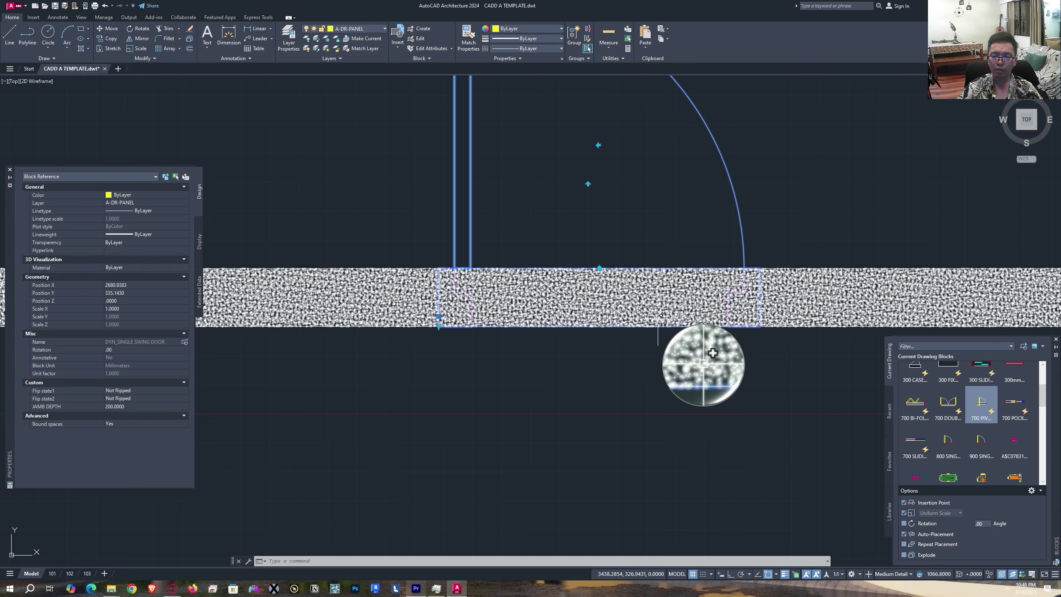
key(Escape)
- Select the wall's hatch and all its boundary lines and send them to the back of the draw order
scroll(685, 326, down, 2)
middle_drag(730, 336, 677, 359)
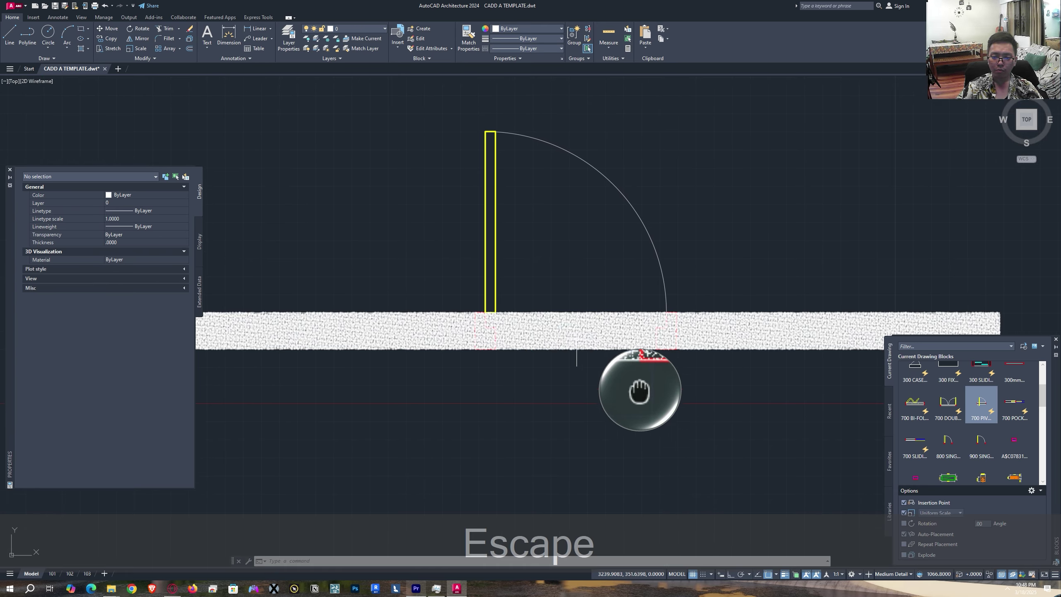
scroll(635, 376, down, 3)
scroll(627, 374, up, 1)
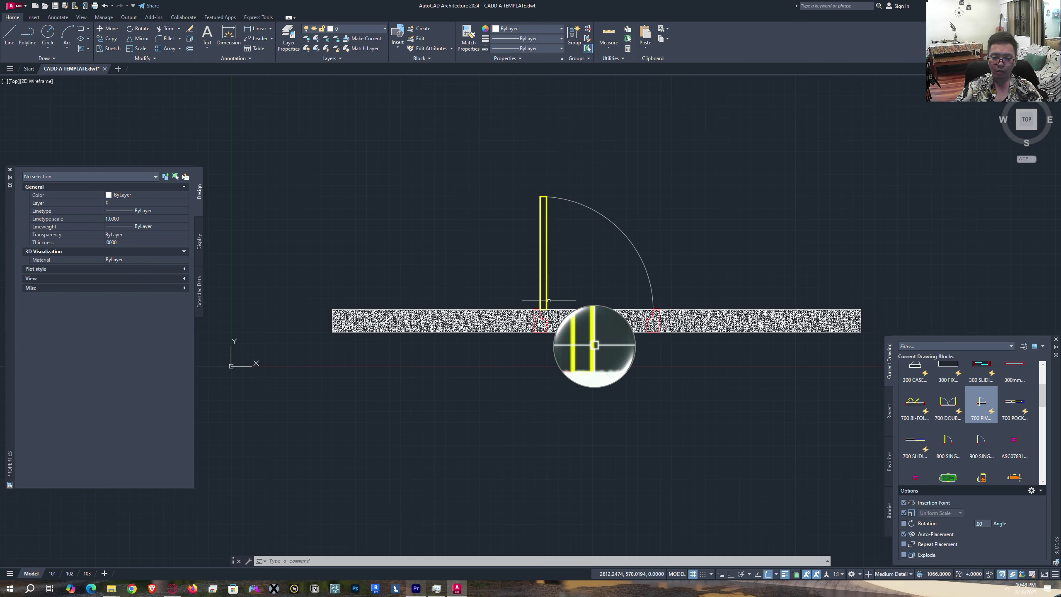
middle_drag(729, 317, 720, 334)
key(Escape)
key(Escape)
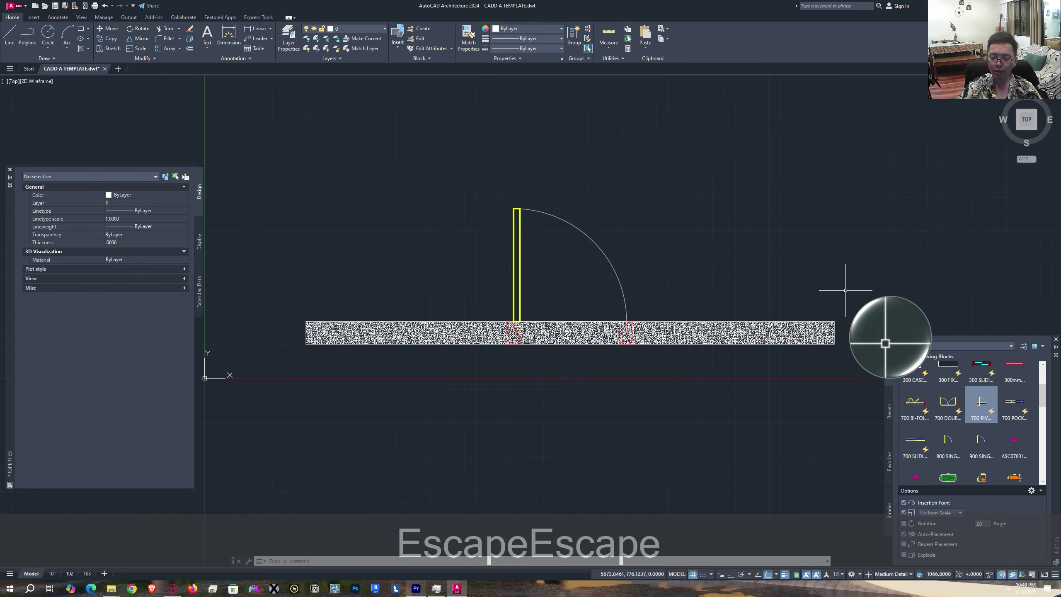
click(846, 289)
click(789, 351)
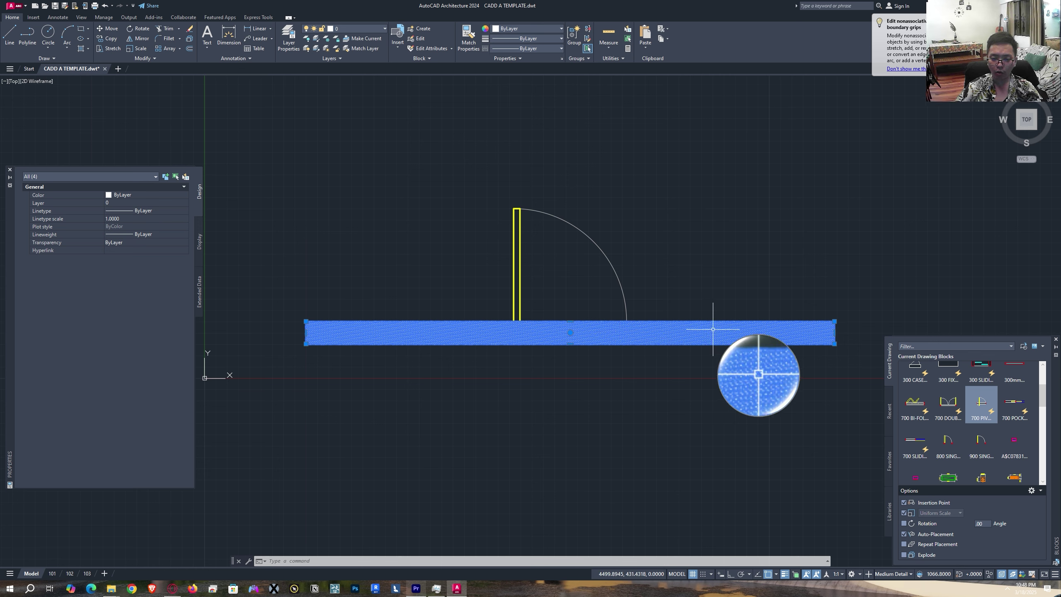
click(331, 280)
click(274, 377)
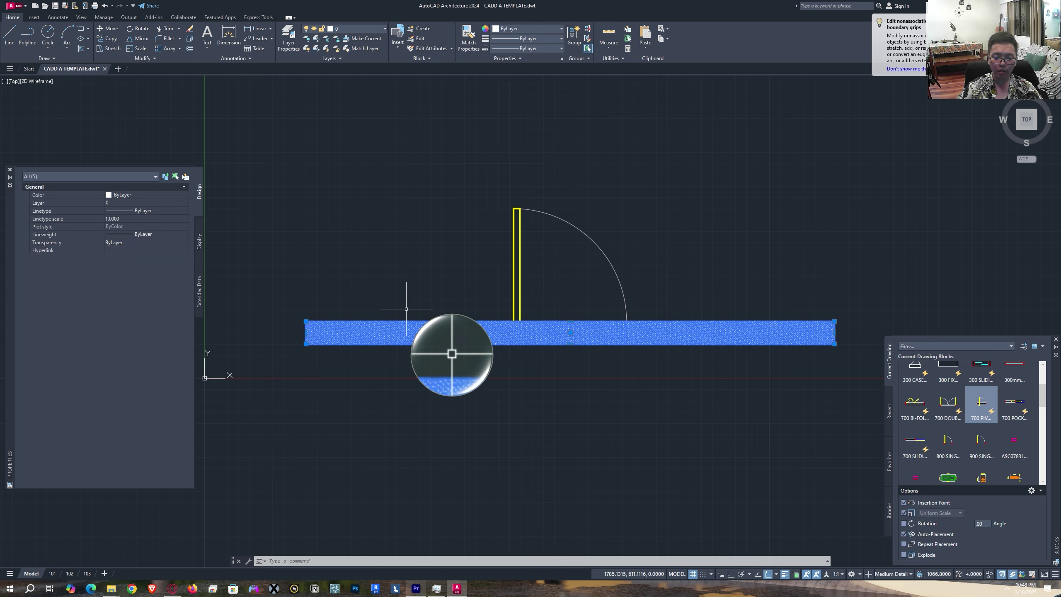
right_click(403, 334)
mouse_move(468, 158)
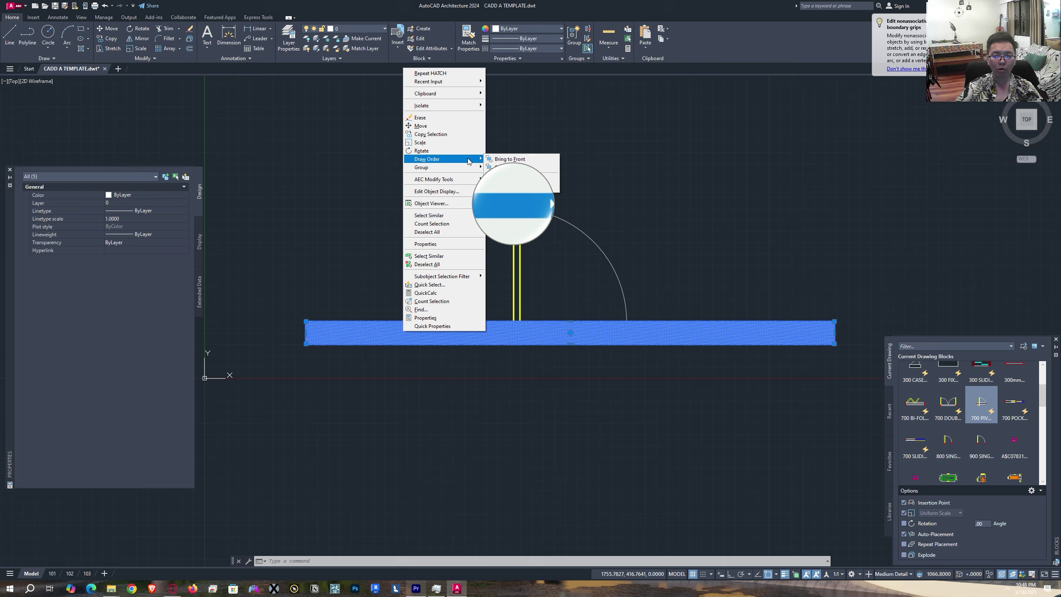
click(530, 167)
key(Escape)
scroll(587, 379, up, 4)
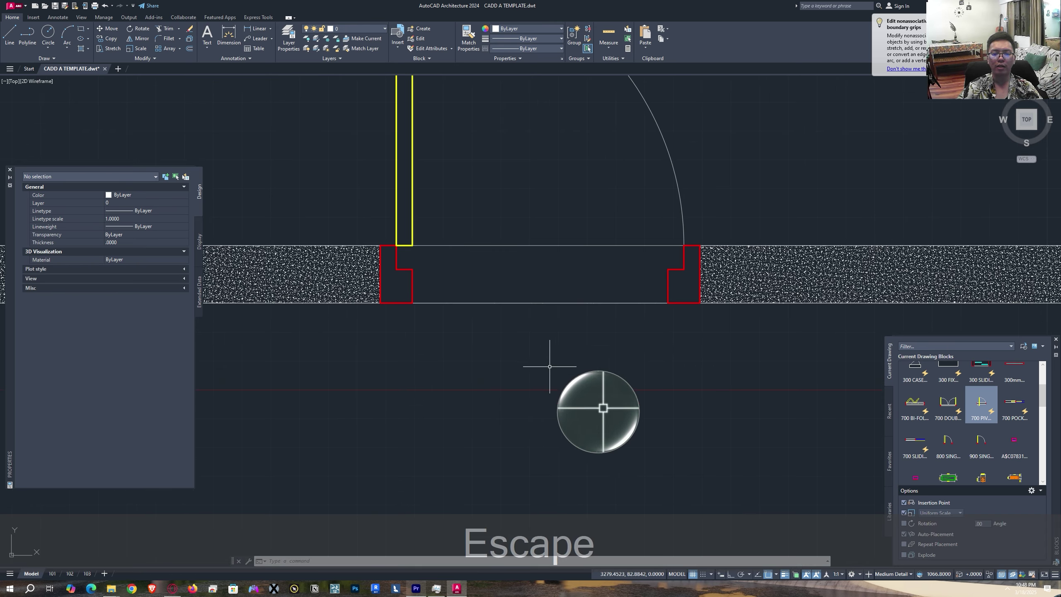
- Open the placed DYN_SINGLE SWING DOOR block in the Block Editor
middle_drag(551, 355, 504, 378)
scroll(630, 293, down, 2)
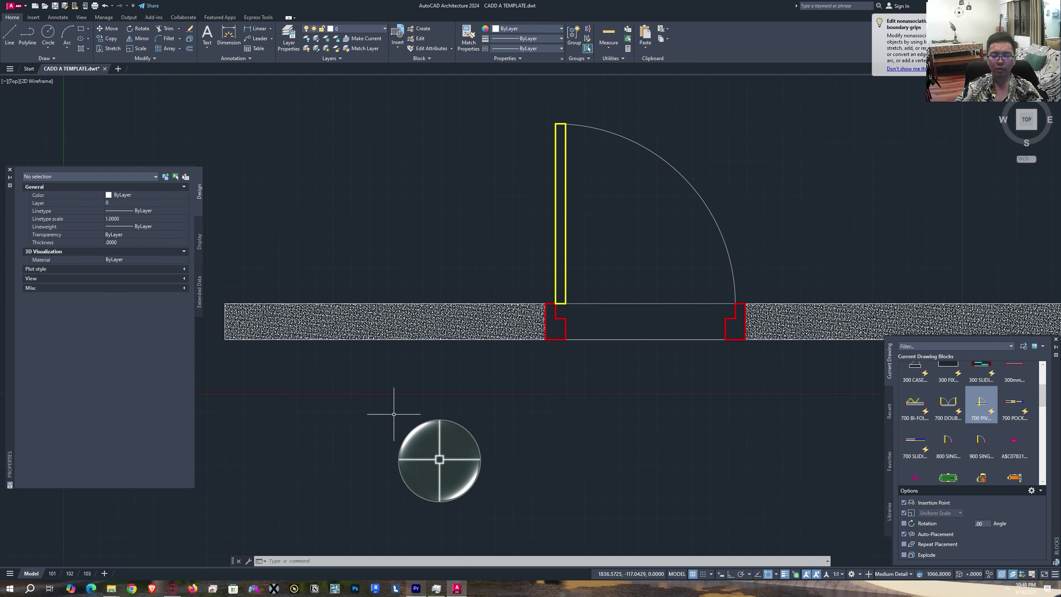
scroll(401, 405, up, 3)
scroll(351, 387, down, 4)
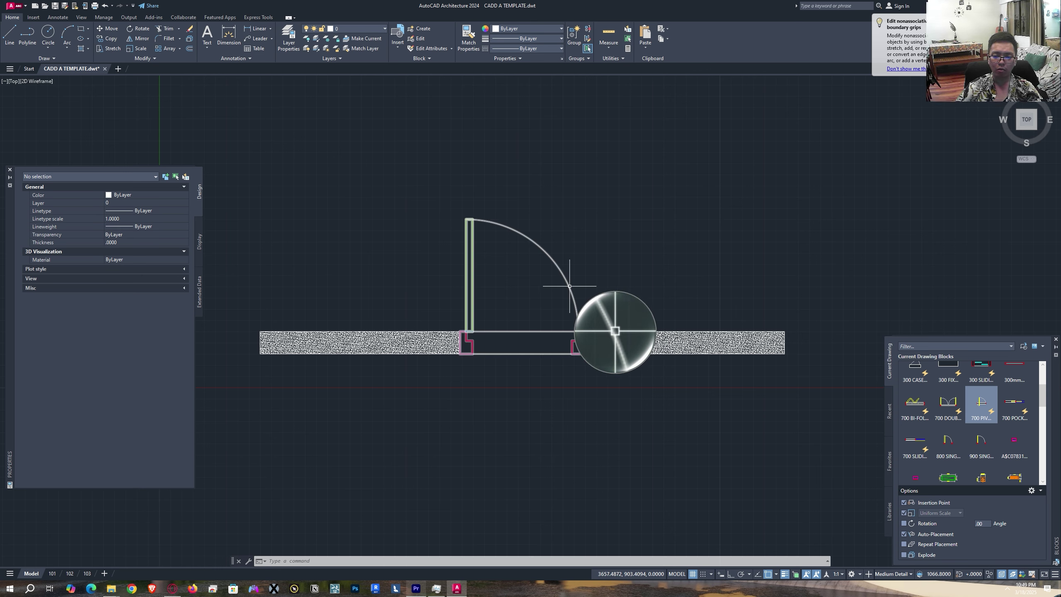
double_click(567, 289)
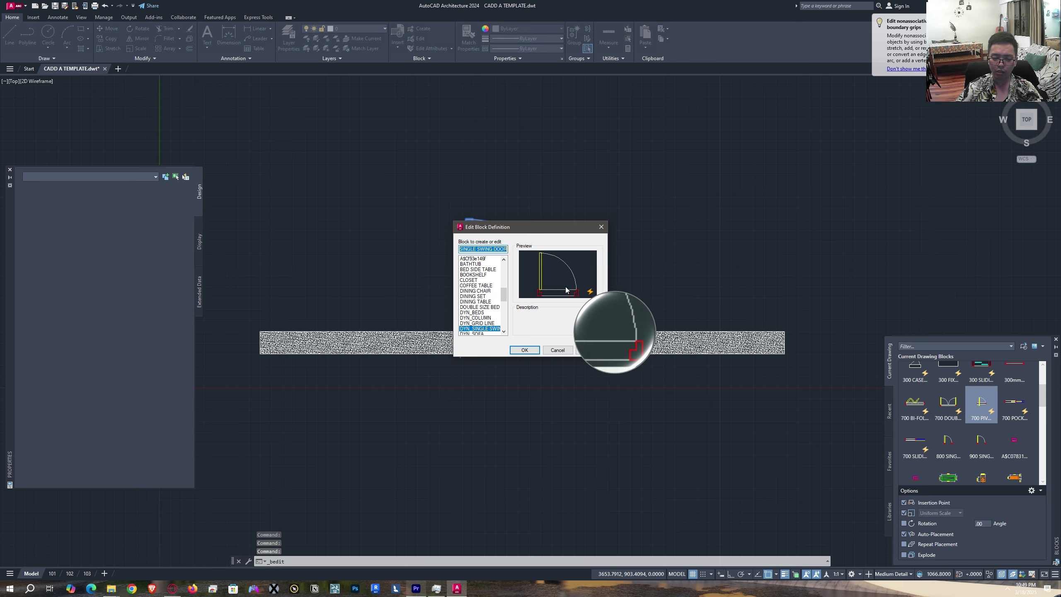
click(523, 349)
scroll(657, 401, up, 2)
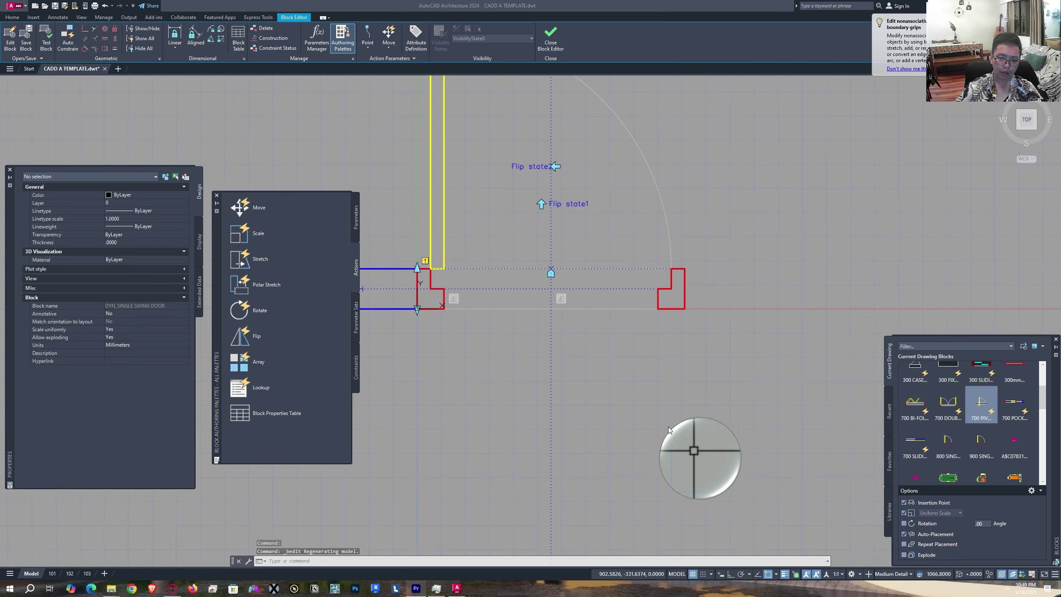
key(Escape)
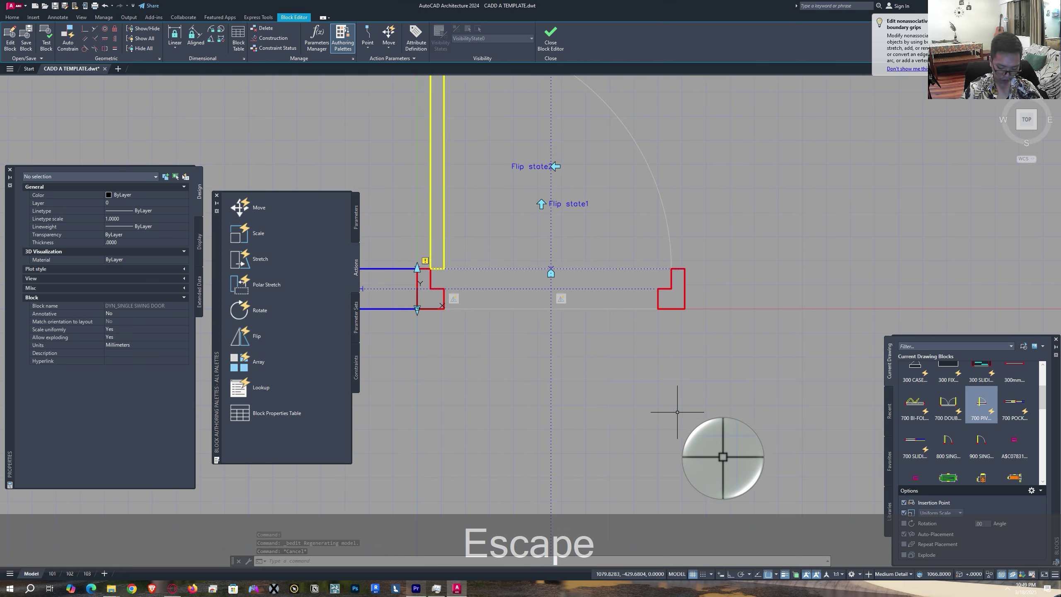
- Turn the wipeout frames OFF with the WIPEOUT command's Frames option
text(wipeout)
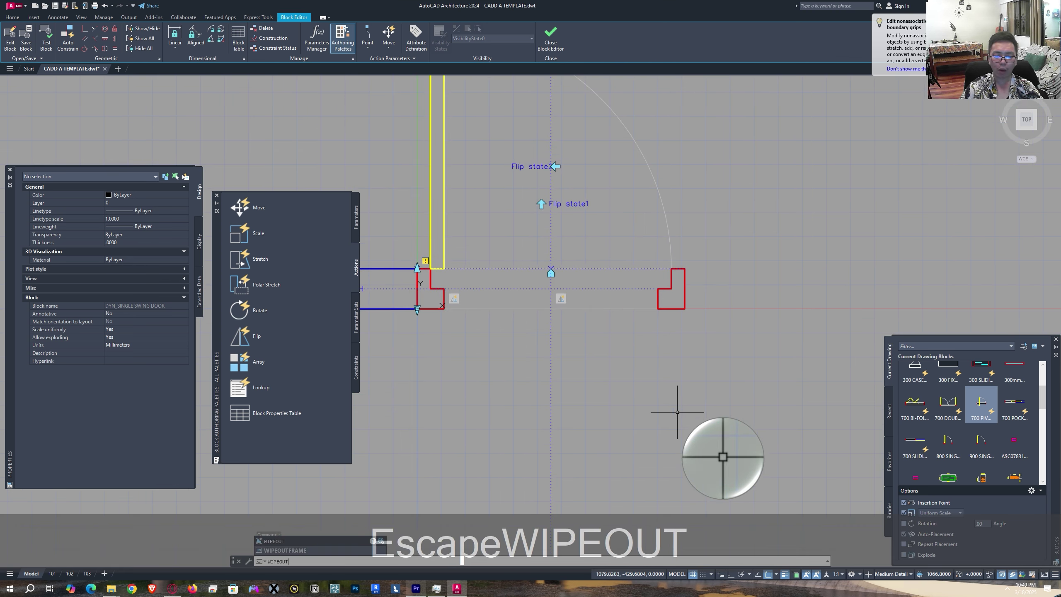
key(Return)
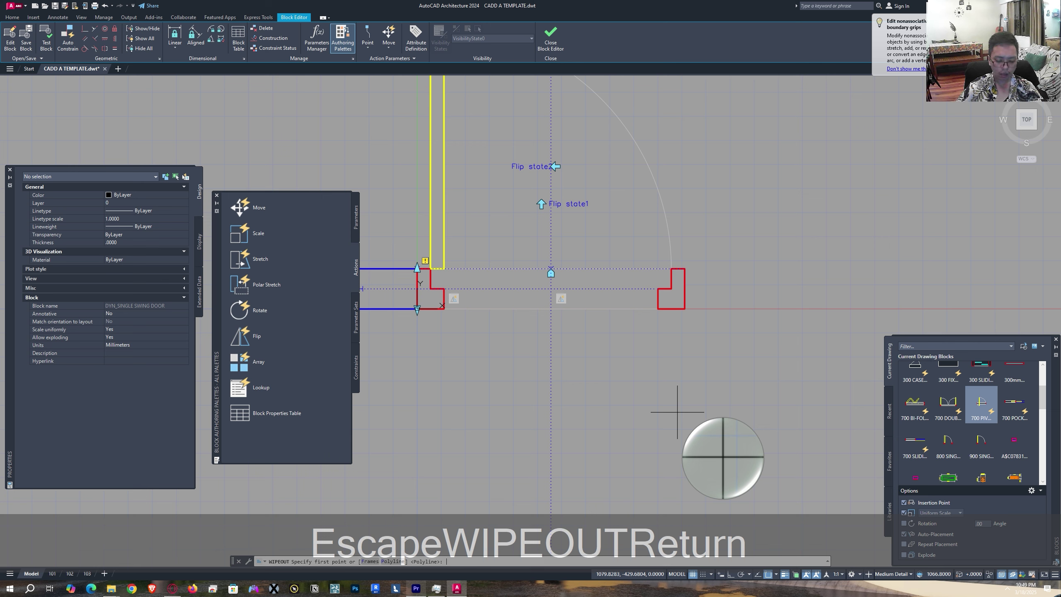
text(f)
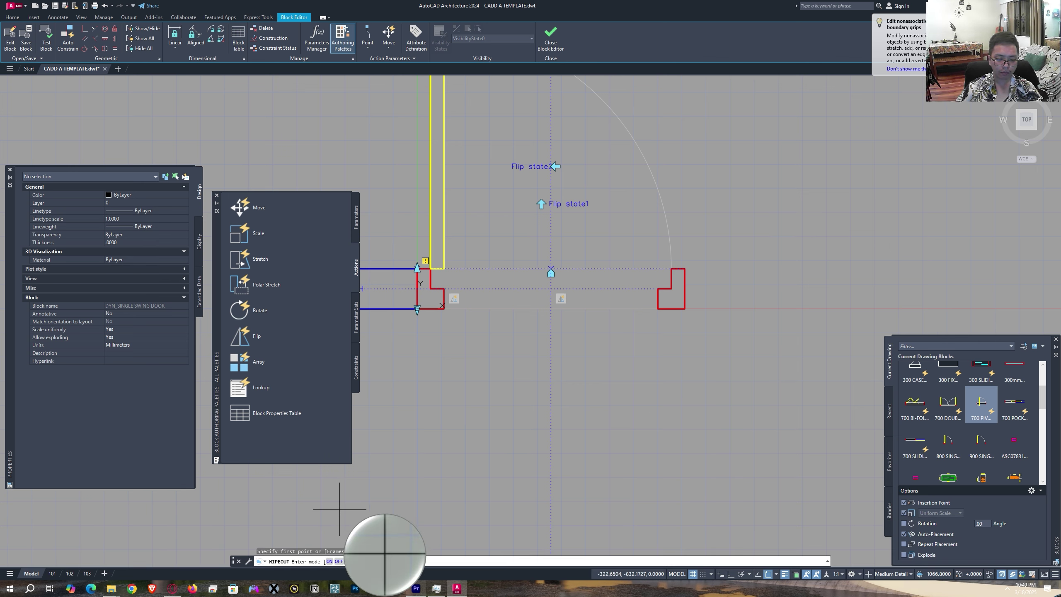
click(339, 561)
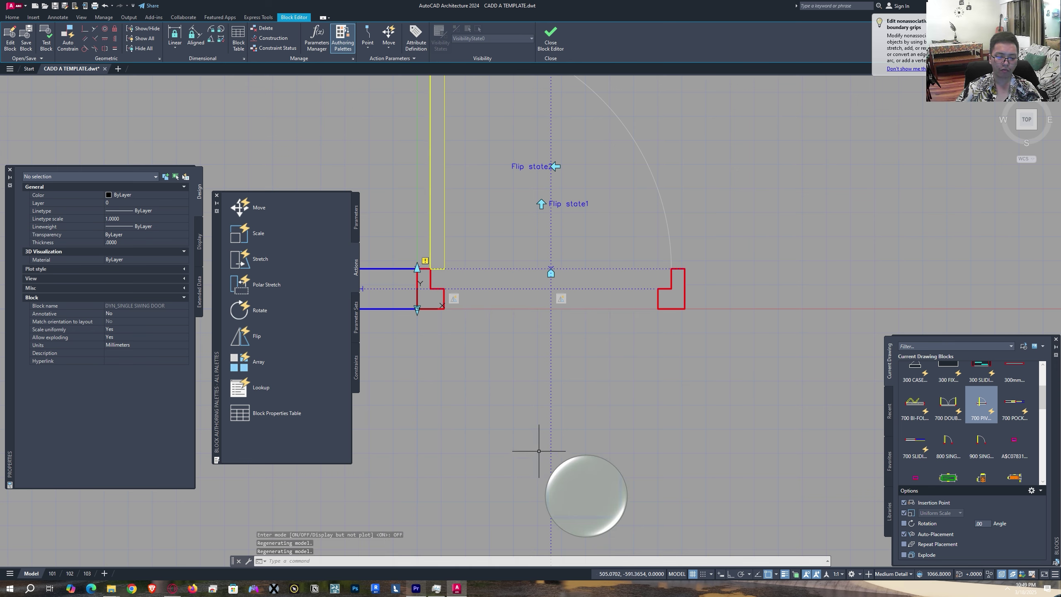
middle_drag(472, 247, 485, 318)
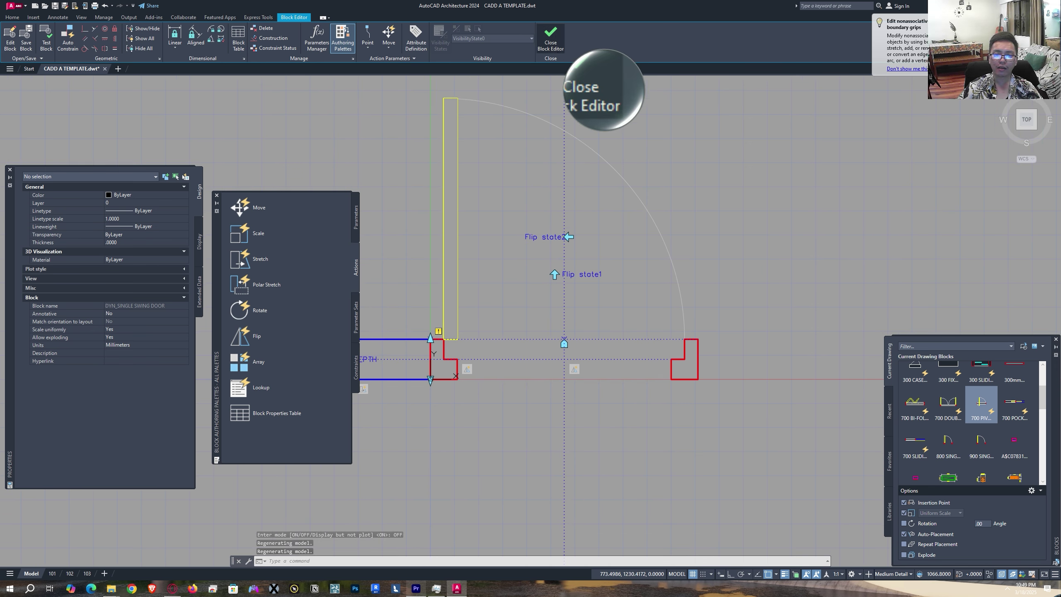
- Close the Block Editor and save the changes to the door block
click(550, 37)
click(488, 281)
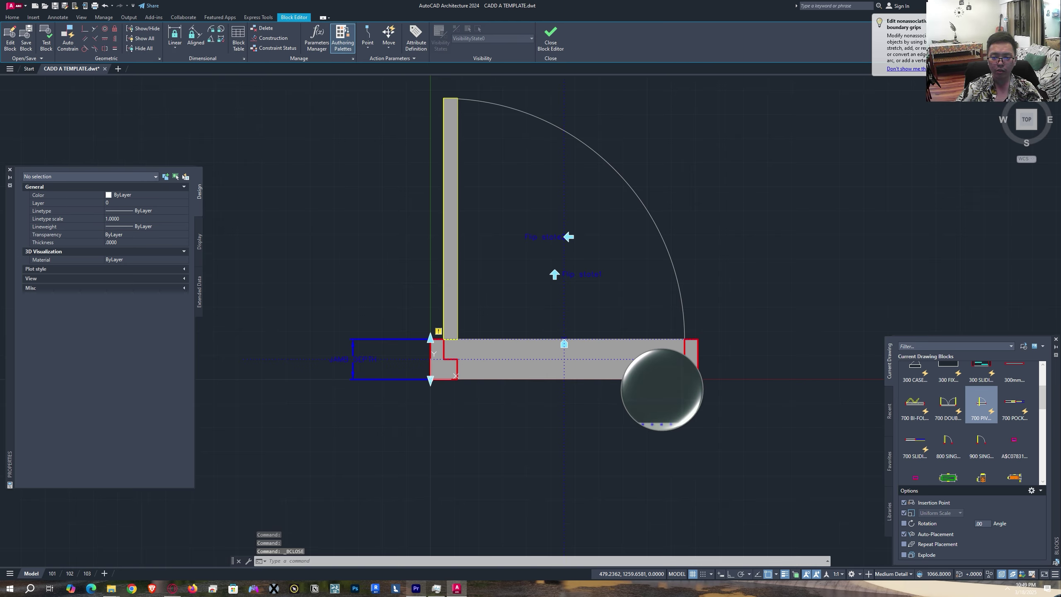
key(Escape)
- Examine where the door's masked opening meets the wall's lower edge, between the two jambs
scroll(480, 359, up, 4)
middle_drag(515, 353, 481, 400)
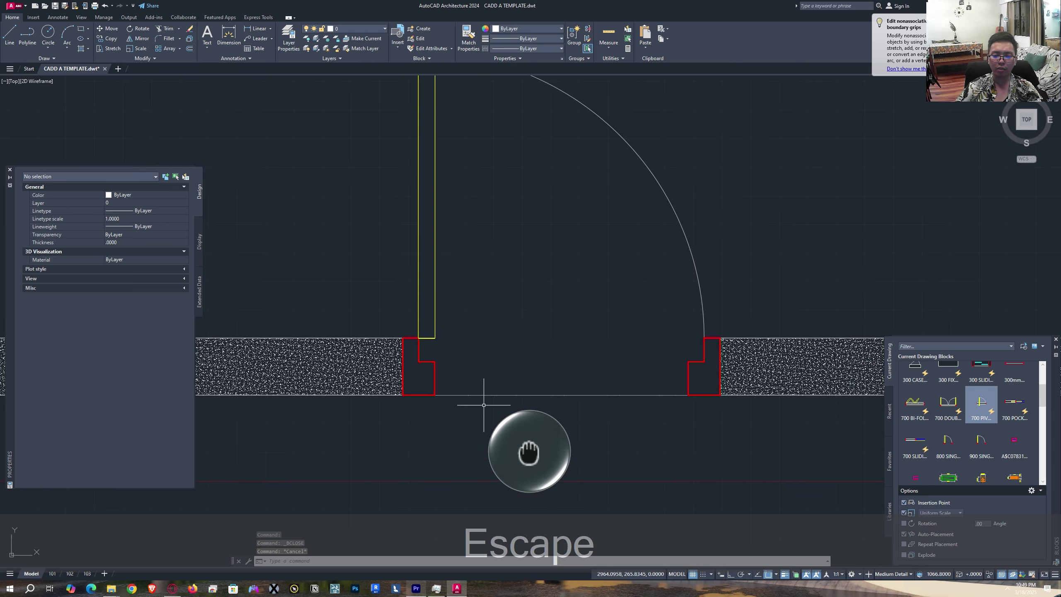
scroll(369, 418, up, 2)
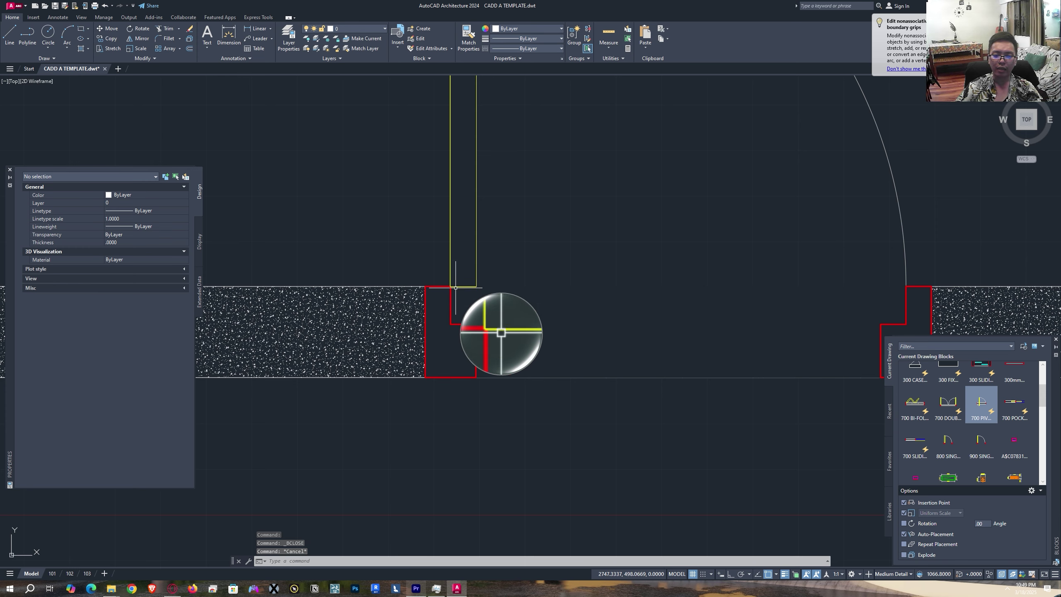
middle_drag(500, 405, 438, 375)
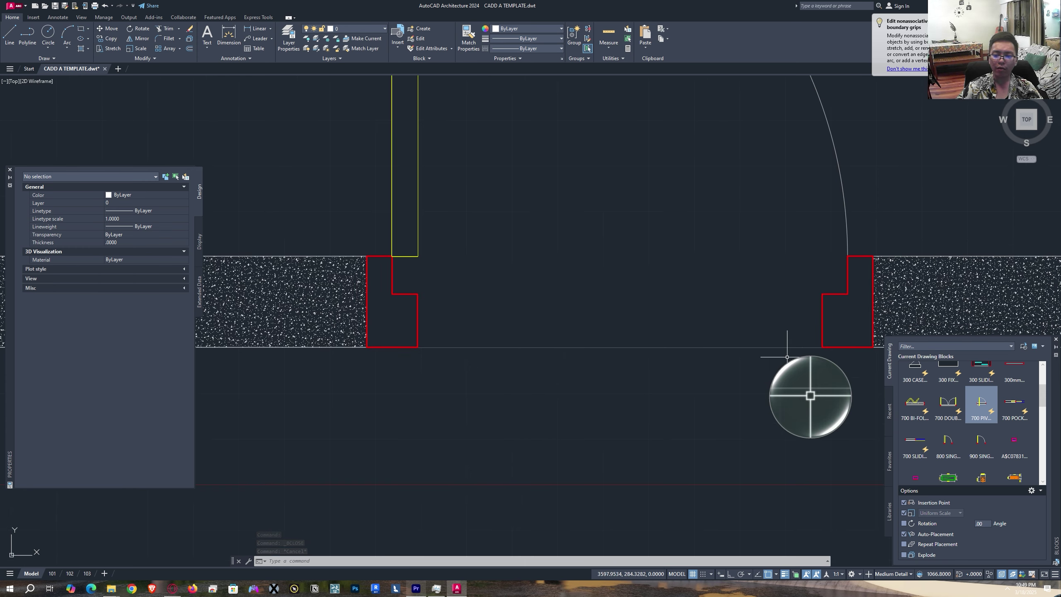
scroll(748, 346, up, 2)
scroll(751, 348, up, 2)
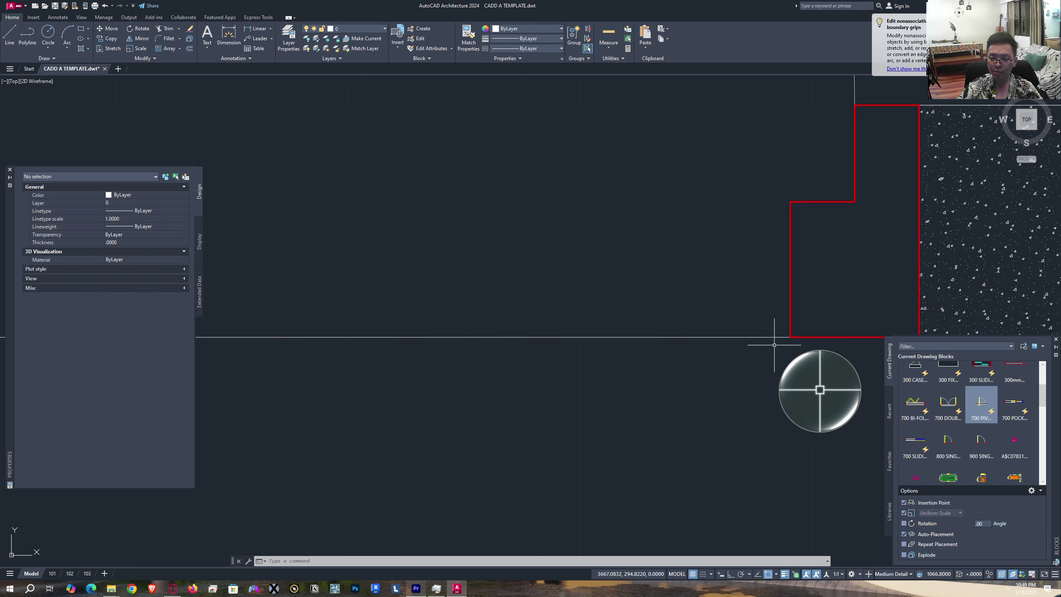
scroll(751, 348, down, 2)
scroll(578, 355, down, 2)
middle_drag(578, 354, 621, 393)
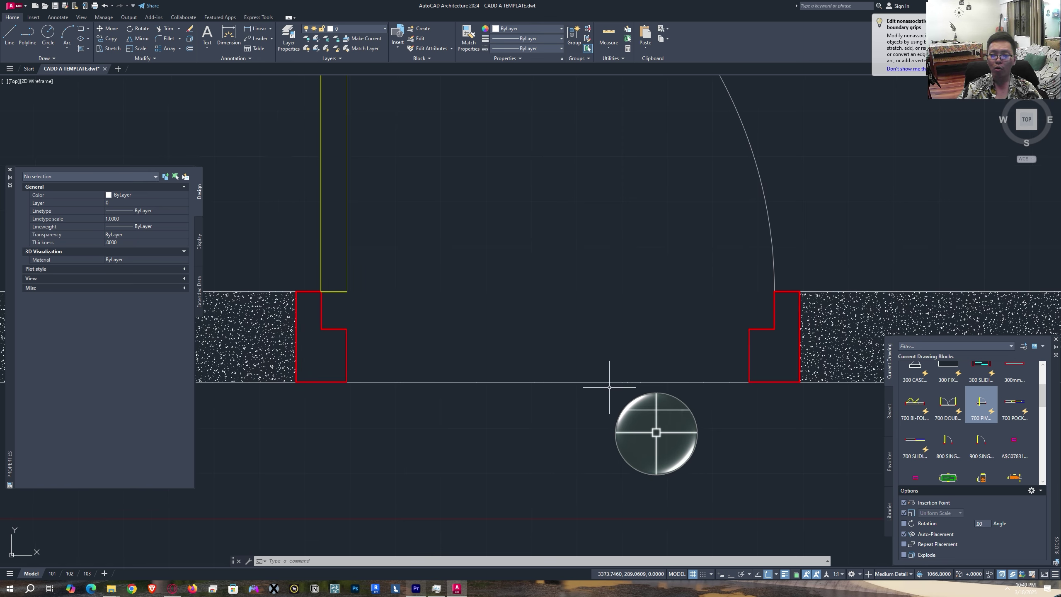
scroll(595, 388, down, 2)
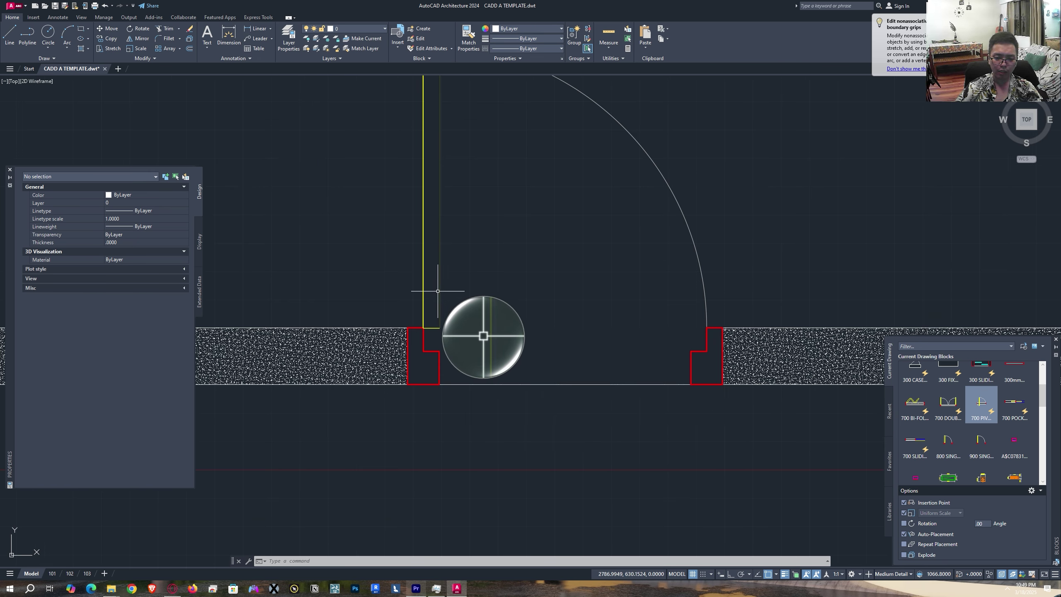
- Reopen the DYN_SINGLE SWING DOOR block in the Block Editor and turn the wipeout frames ON
double_click(432, 295)
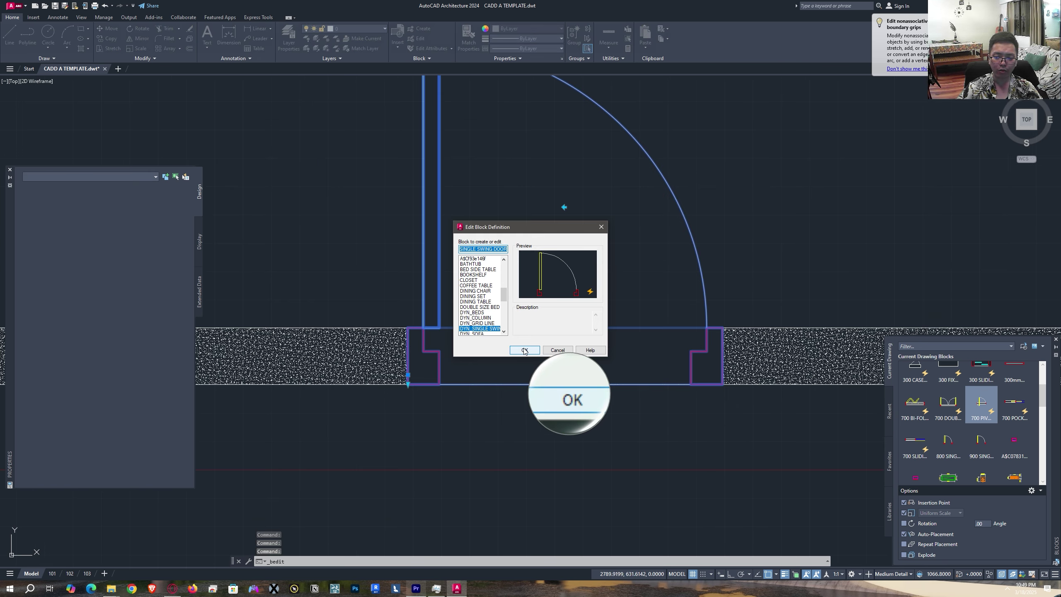
click(525, 350)
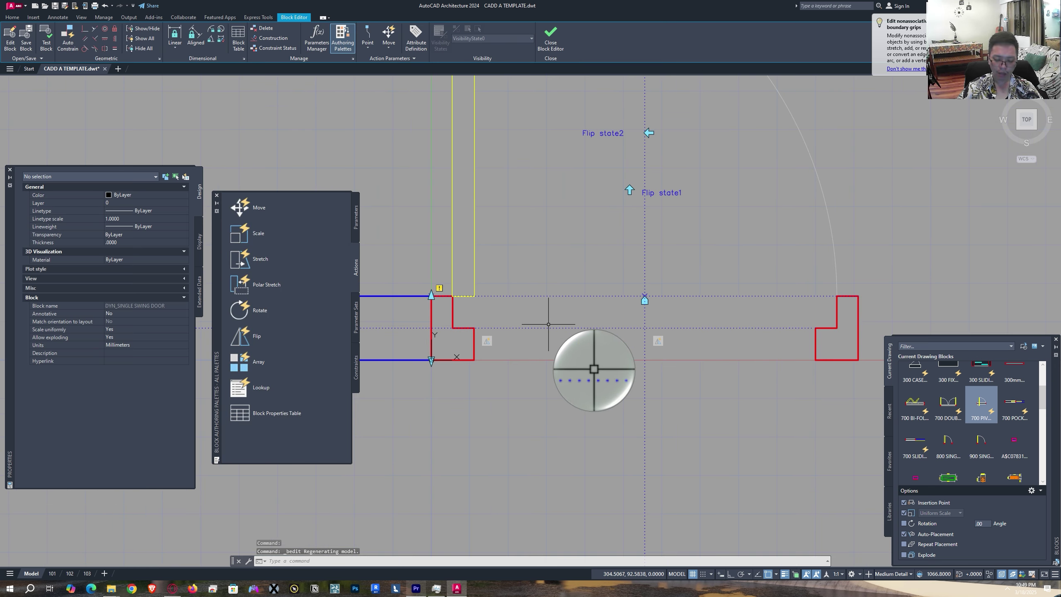
key(w)
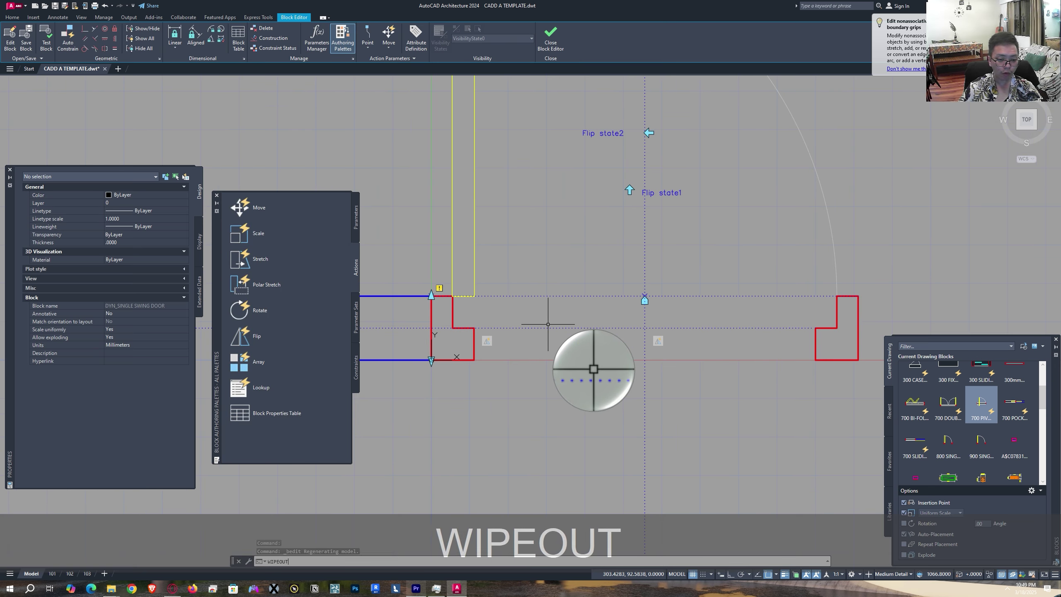
key(Return)
text(F)
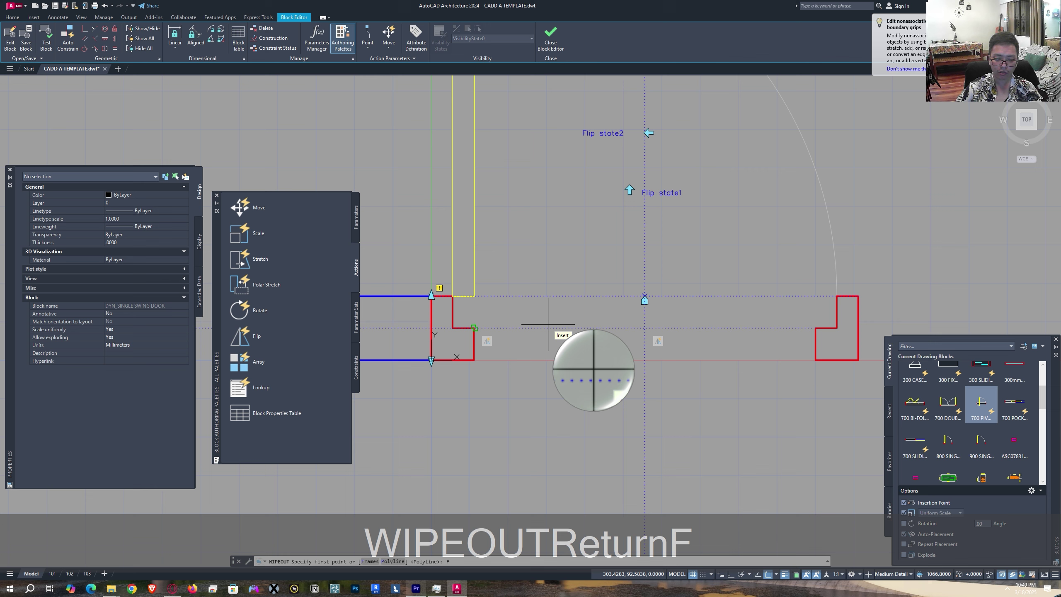
key(Return)
text(ON)
key(Return)
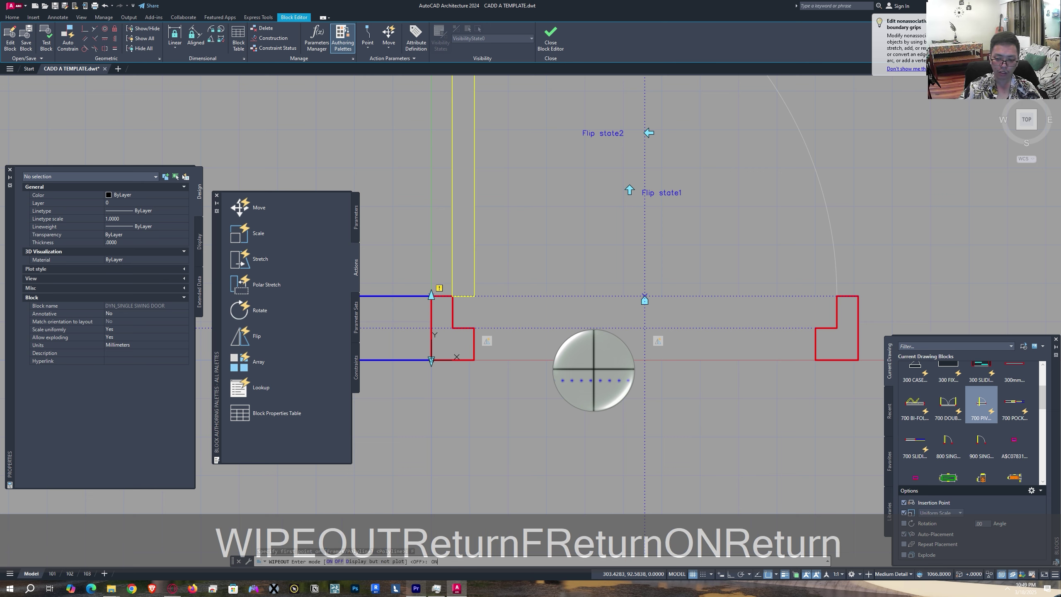
key(Escape)
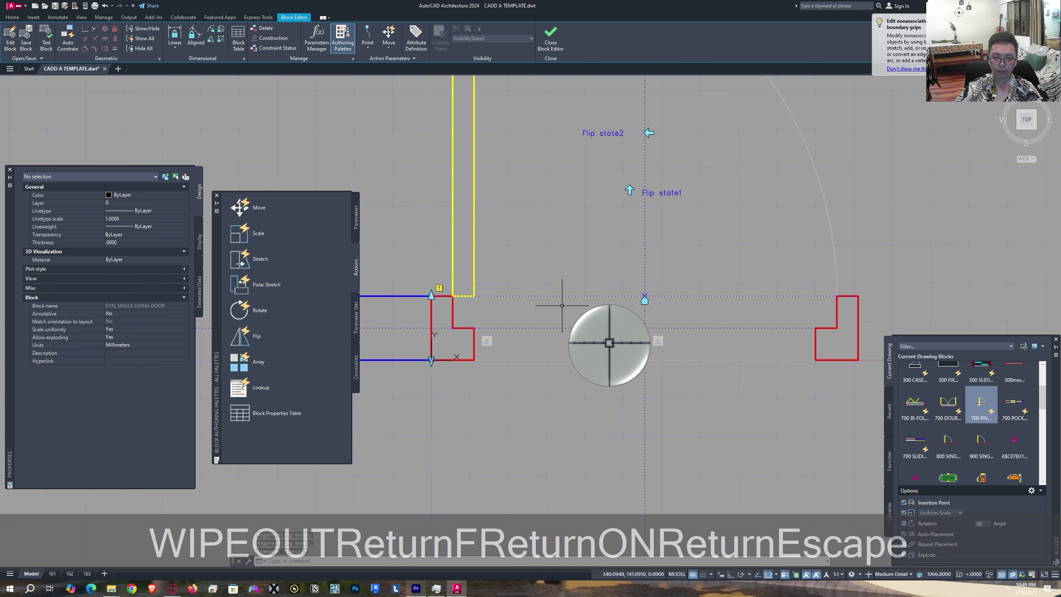
- Select the wipeout across the door opening and stretch its lower-left corner 1 mm straight down with ortho on
click(551, 359)
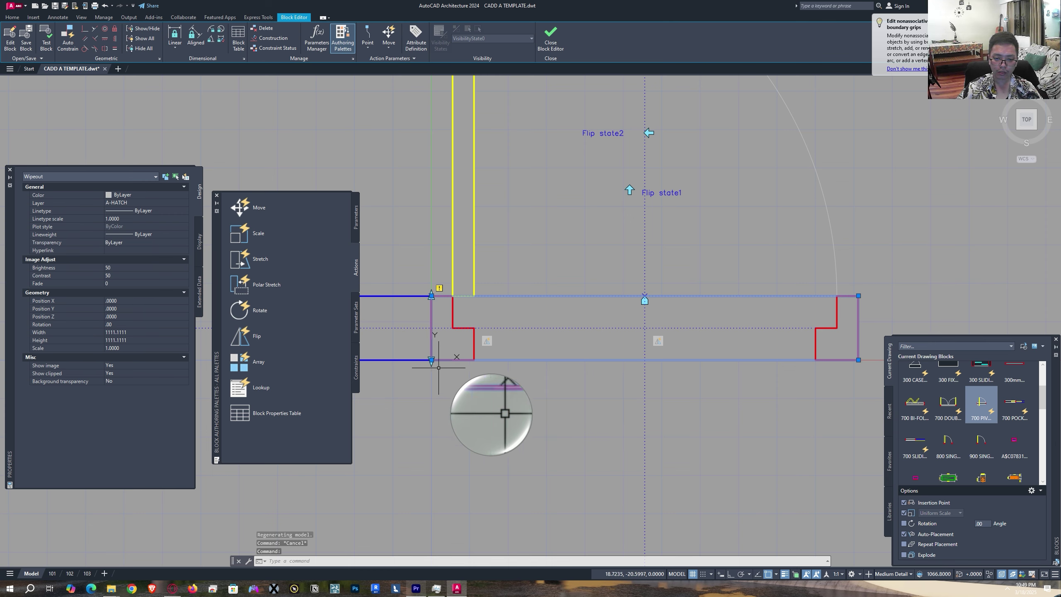
middle_drag(580, 374, 574, 355)
scroll(449, 340, up, 4)
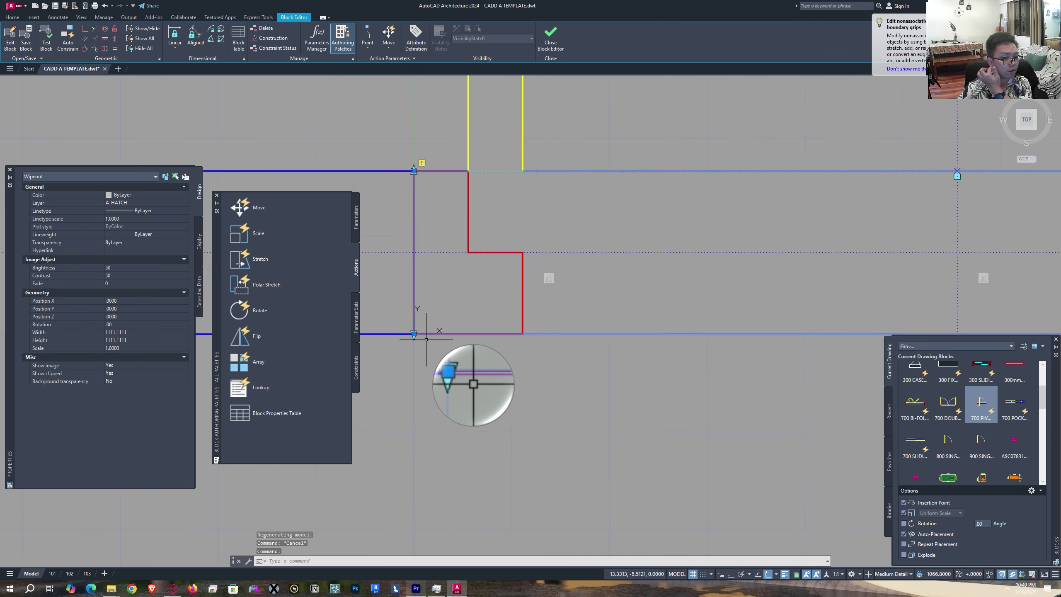
scroll(426, 341, down, 4)
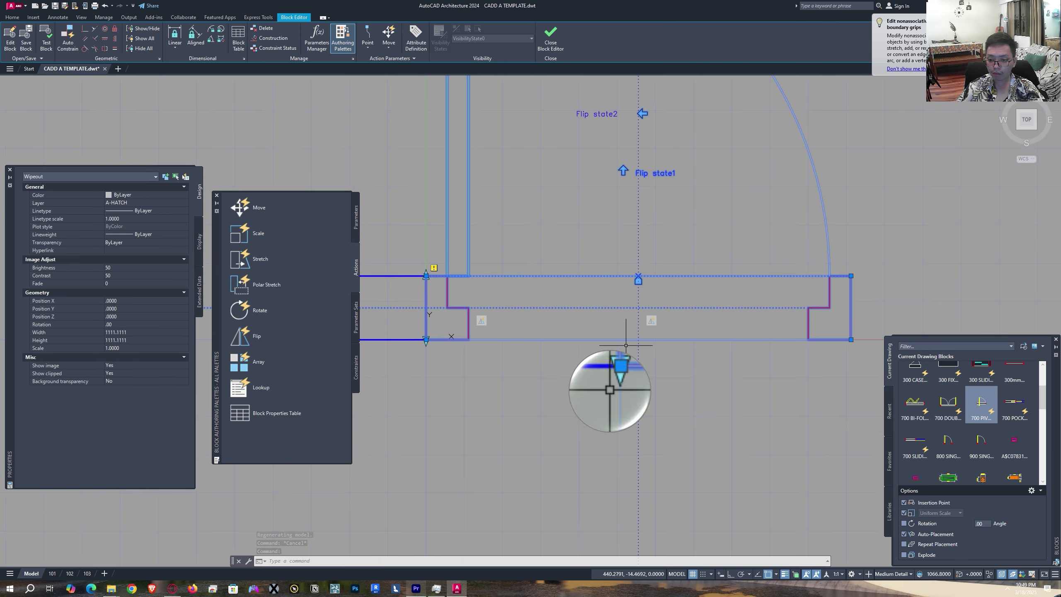
scroll(407, 346, up, 4)
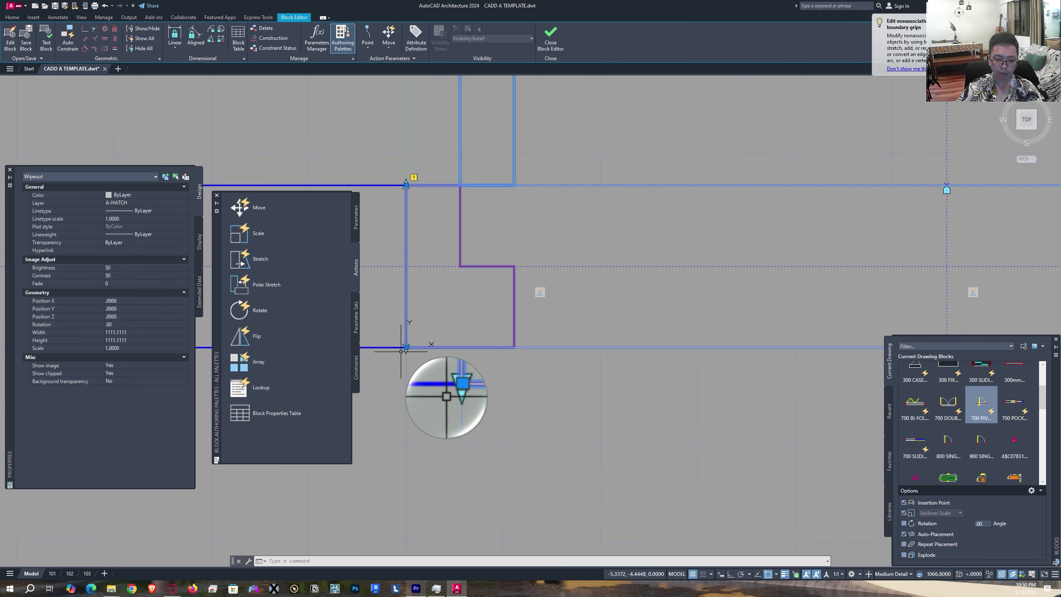
click(406, 347)
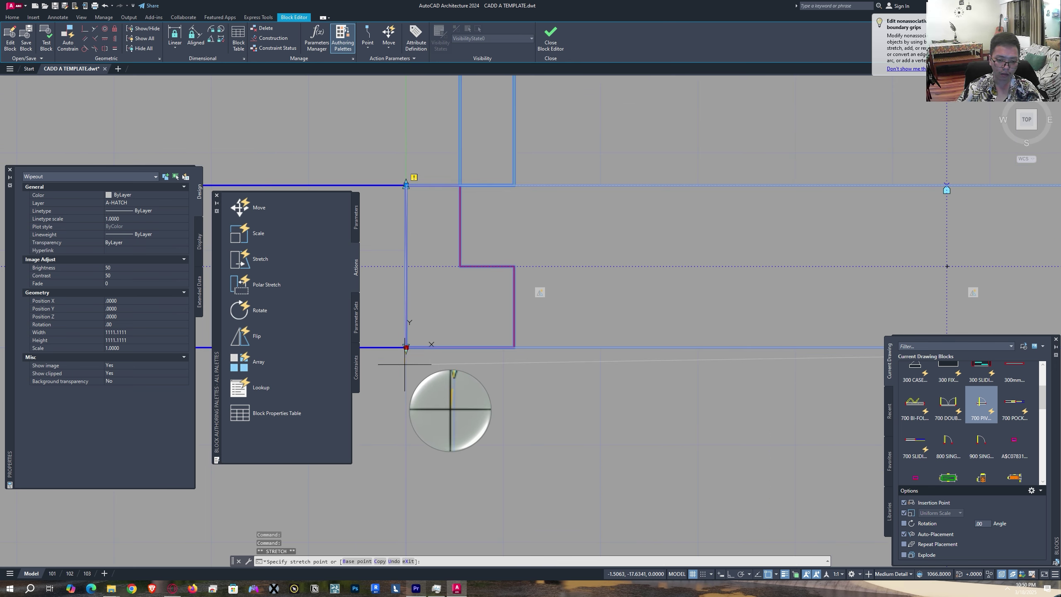
key(F8)
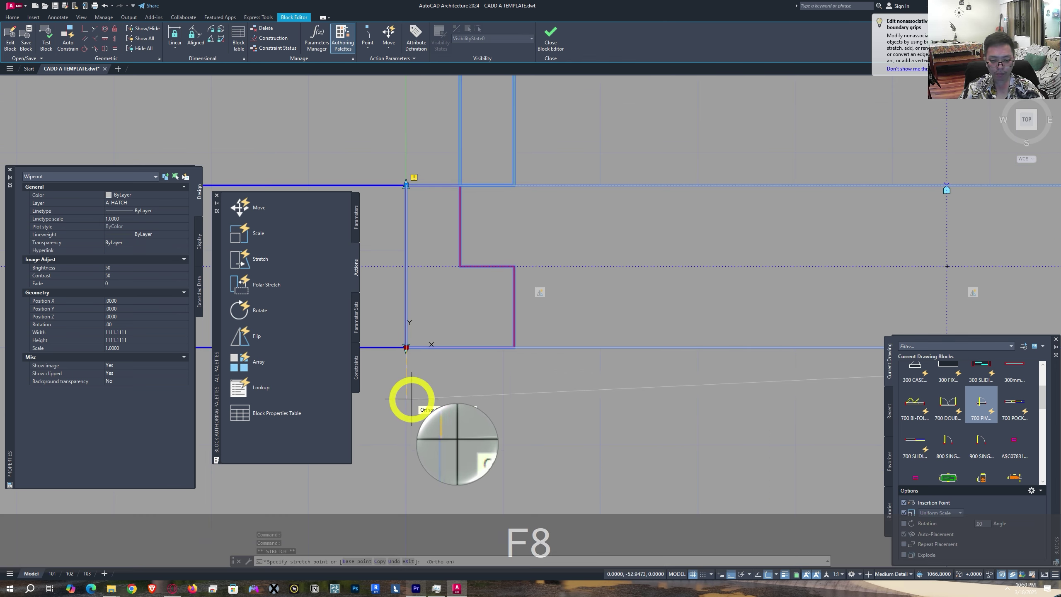
text(1)
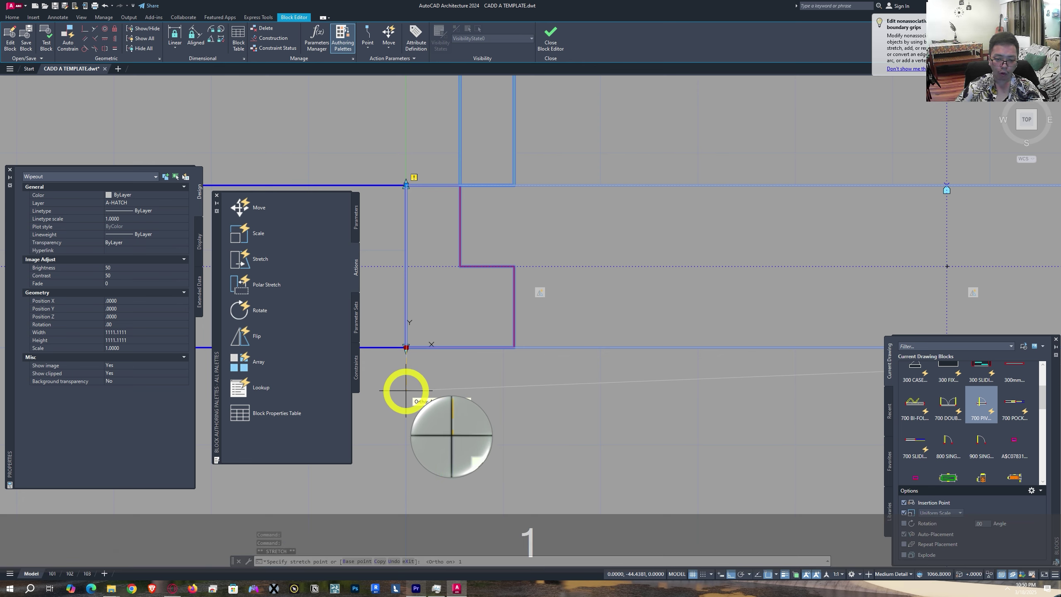
key(Return)
- Stretch the opening wipeout's lower-right corner 1 mm straight down and check its edge against the jamb
scroll(611, 391, down, 3)
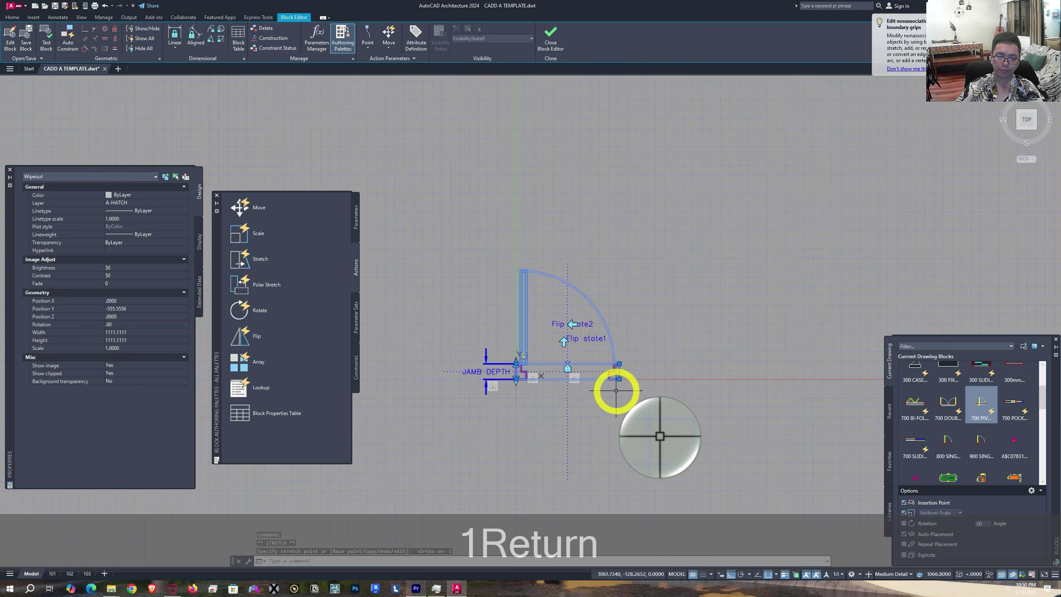
scroll(620, 387, up, 2)
scroll(614, 389, up, 4)
click(604, 389)
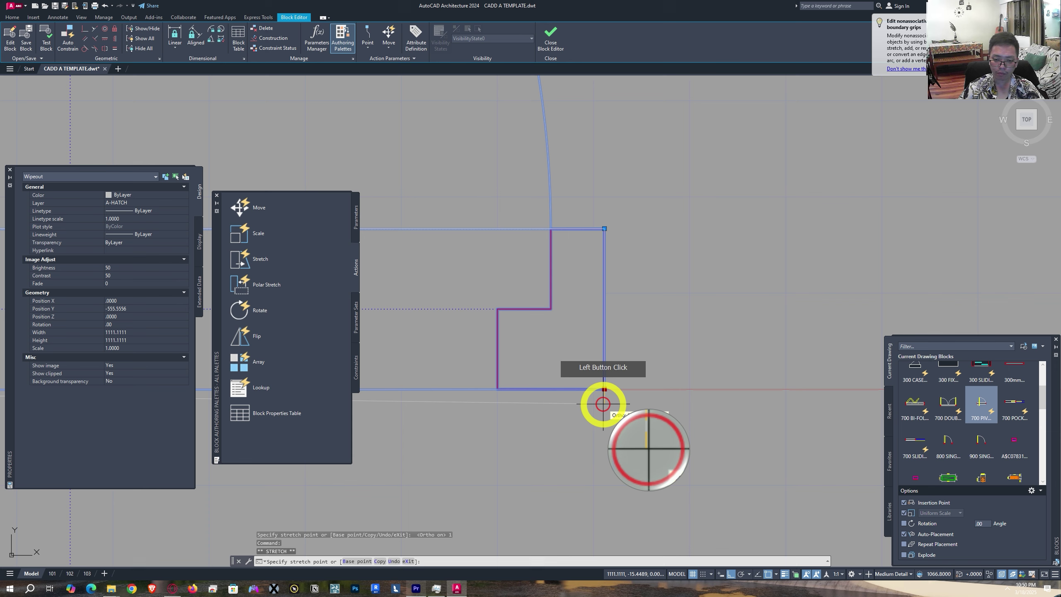
text(1)
key(Return)
scroll(542, 386, up, 5)
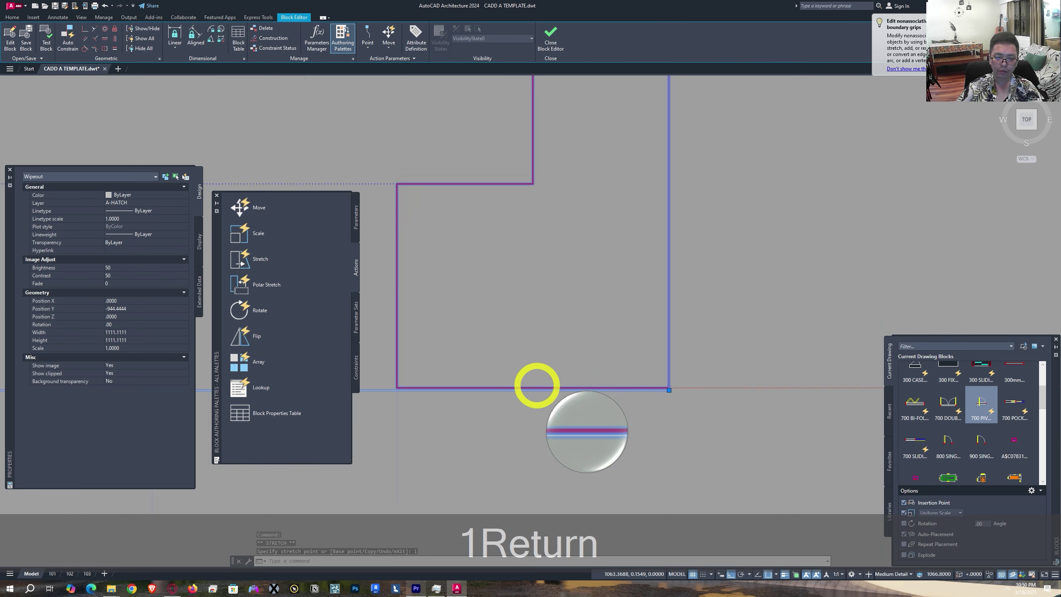
key(Escape)
middle_drag(755, 411, 446, 367)
scroll(700, 364, up, 4)
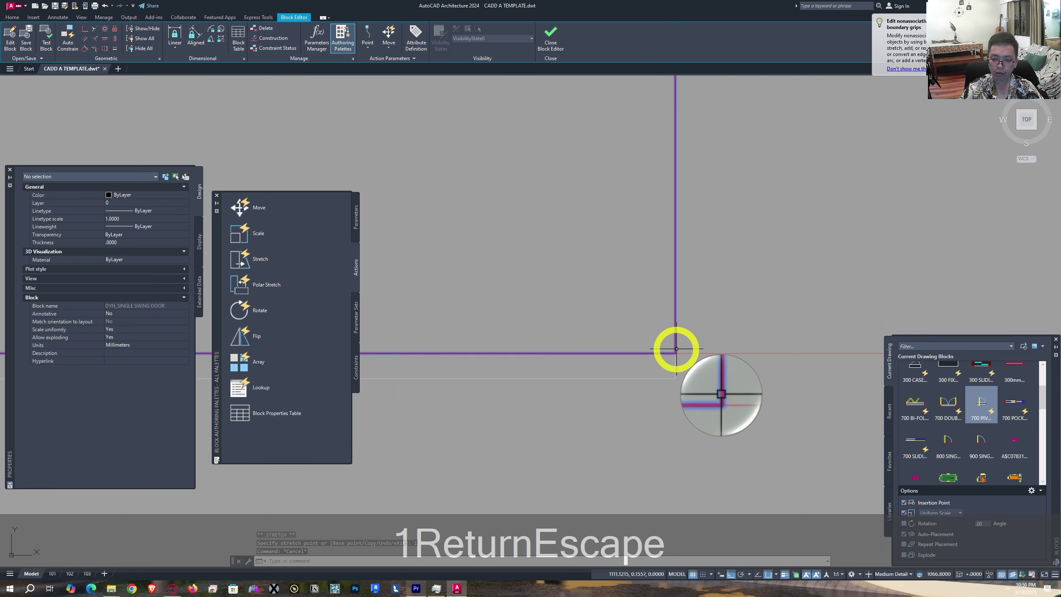
scroll(632, 396, down, 5)
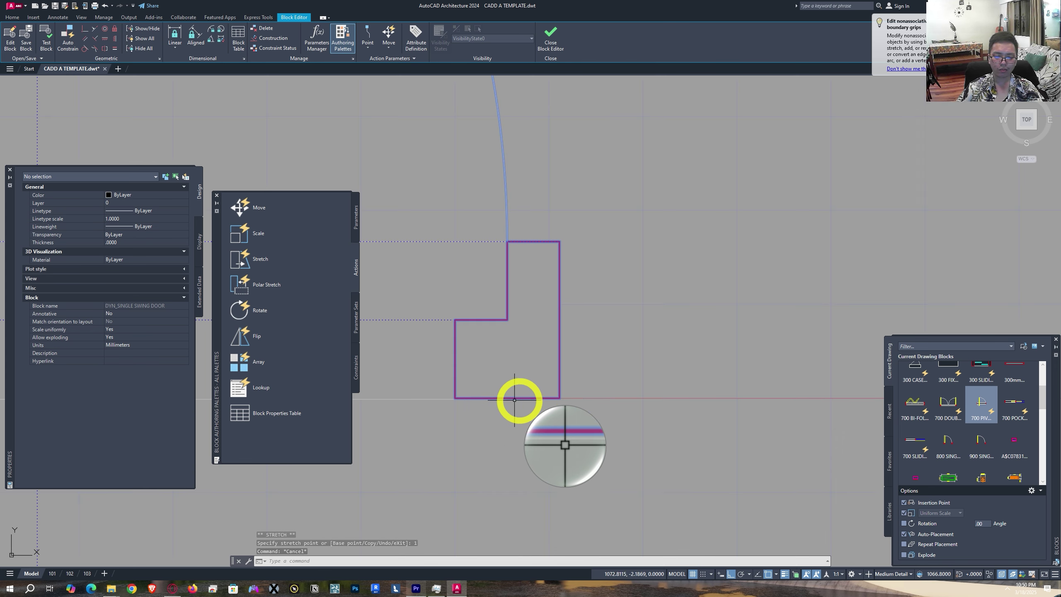
middle_drag(518, 395, 686, 386)
scroll(614, 395, down, 4)
- Turn the wipeout frames OFF with the WIPEOUT command's Frames option
key(Escape)
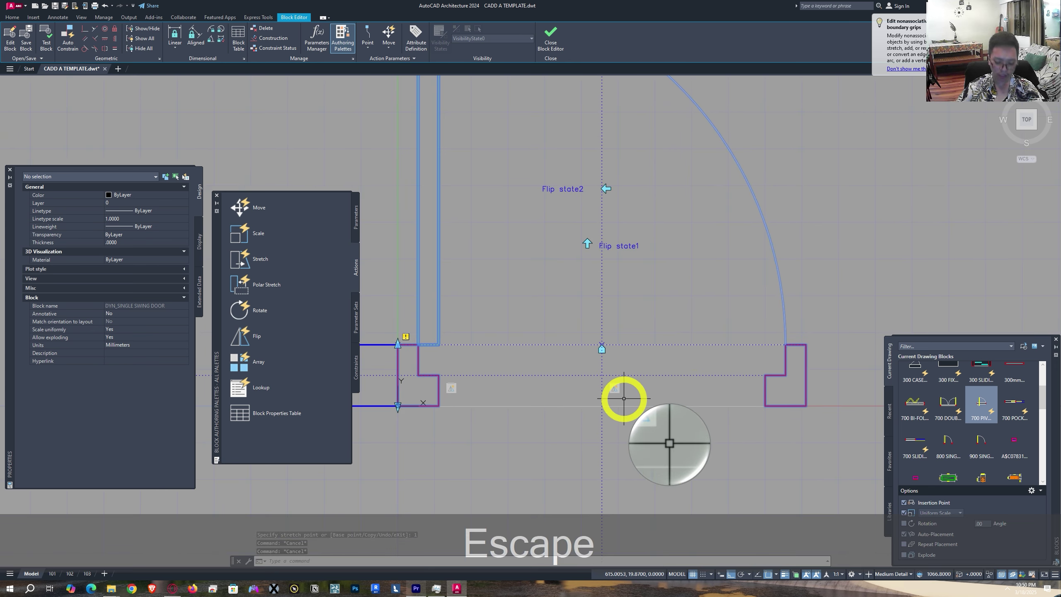
text(WIPEOUT)
key(Return)
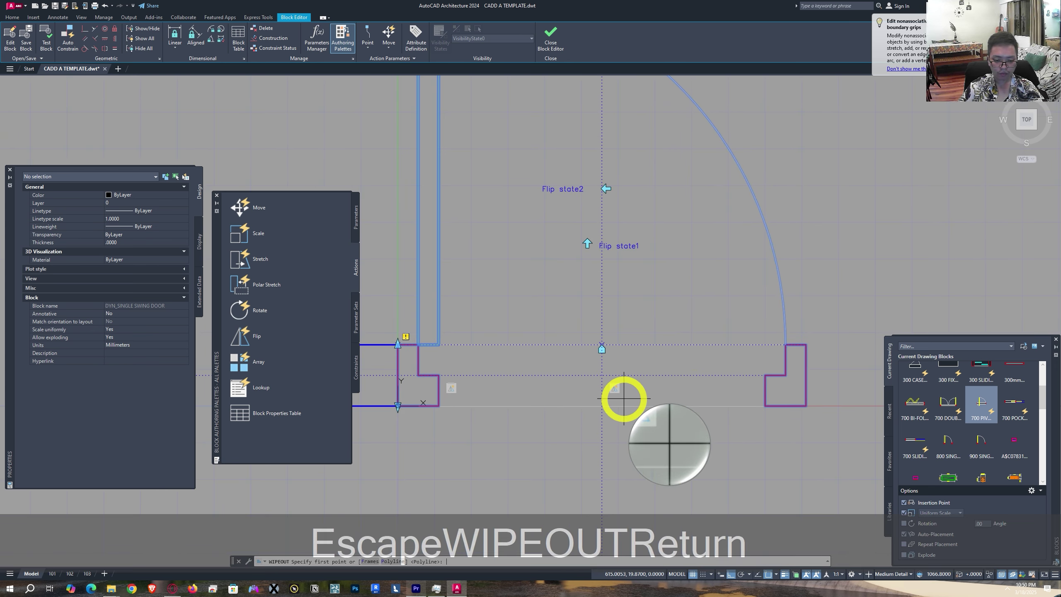
text(F)
key(Return)
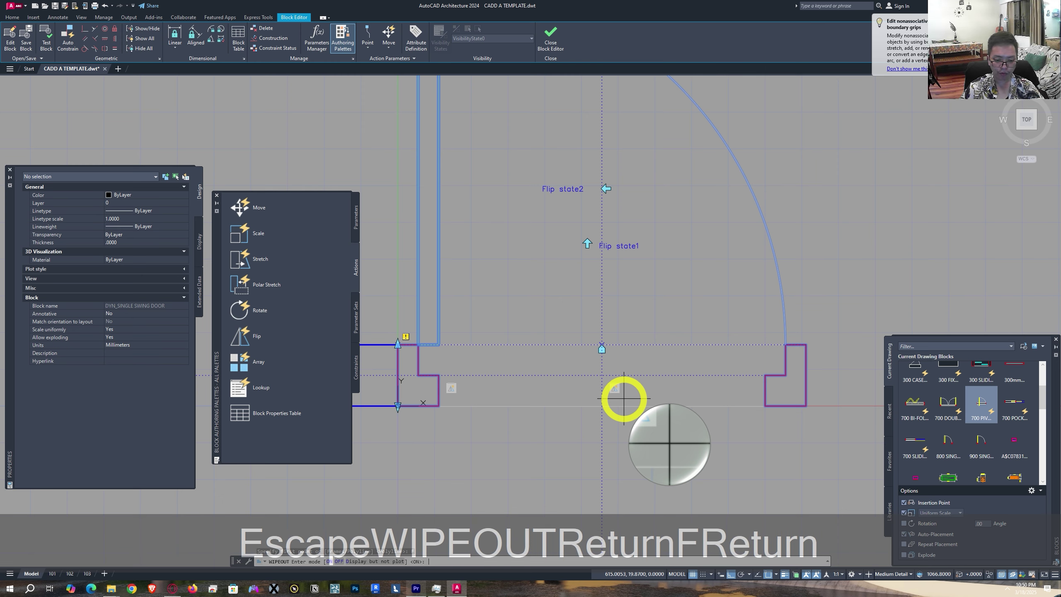
text(OFF)
key(Return)
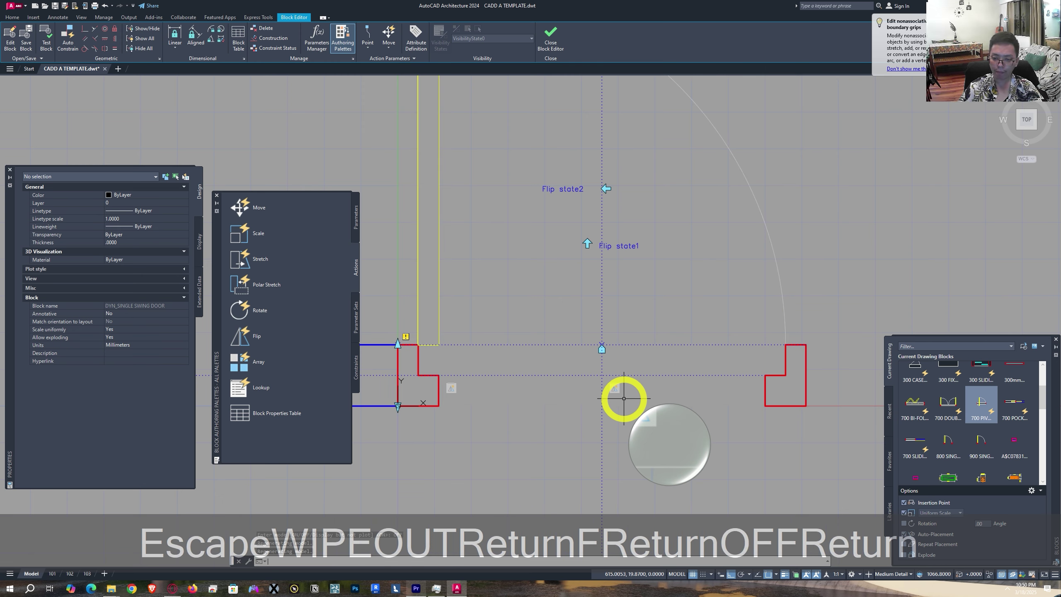
key(Escape)
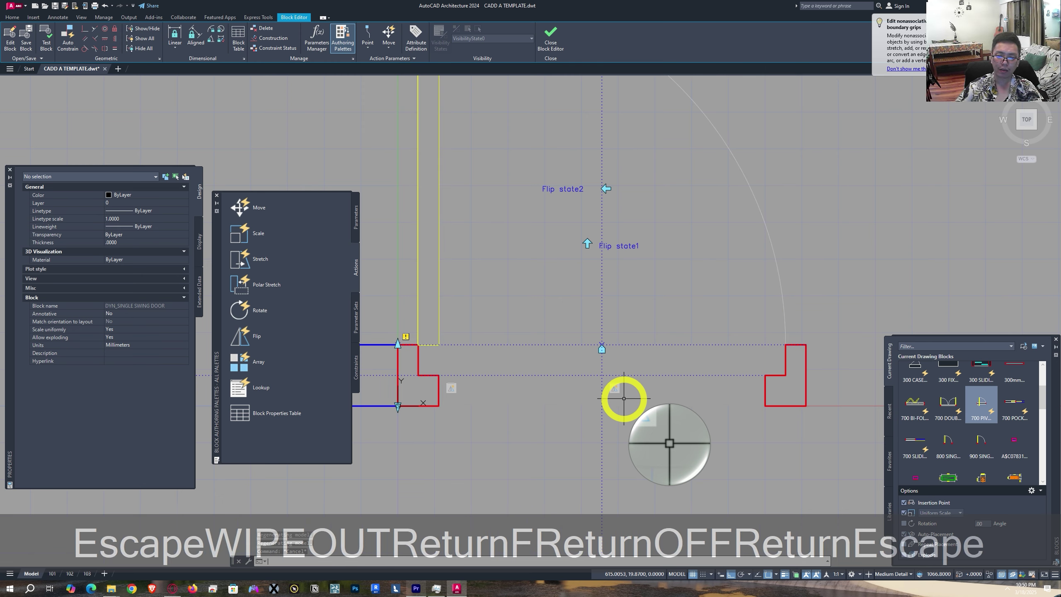
- Save the adjusted wipeout to the door block and leave the Block Editor
click(550, 42)
click(517, 284)
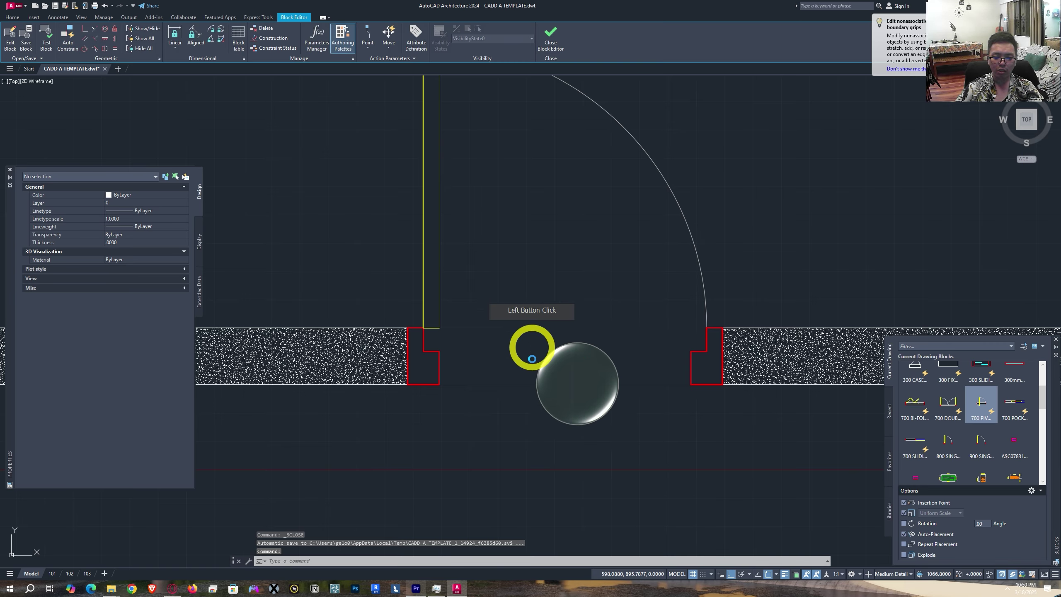
key(Escape)
- Inspect the placed door's opening and both jambs to check how the enlarged wipeout masks the wall's lower edge
scroll(522, 417, up, 4)
scroll(342, 374, down, 4)
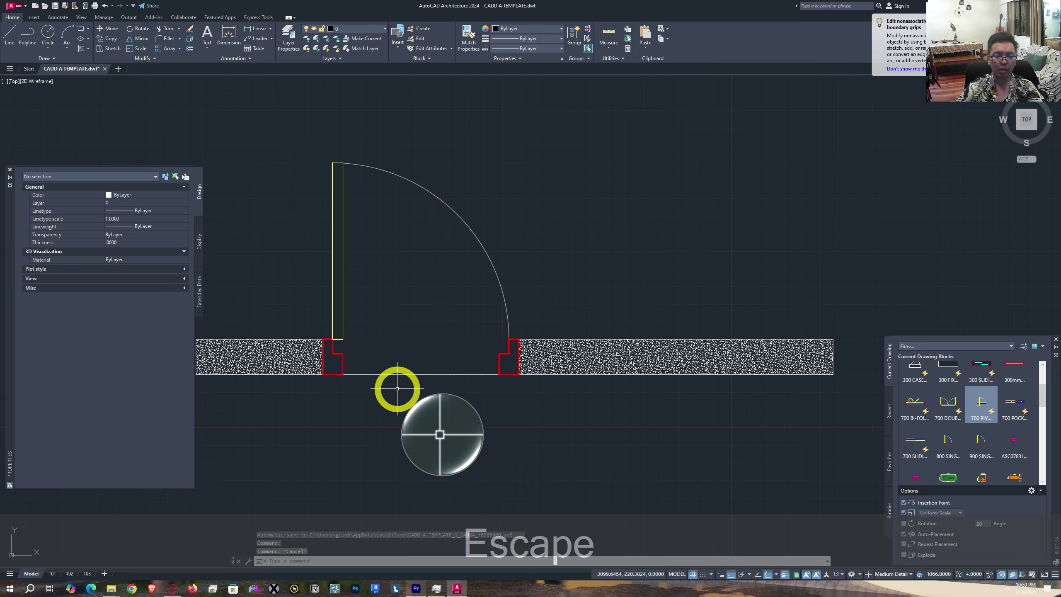
middle_drag(395, 386, 469, 361)
middle_drag(414, 386, 490, 398)
scroll(490, 397, up, 6)
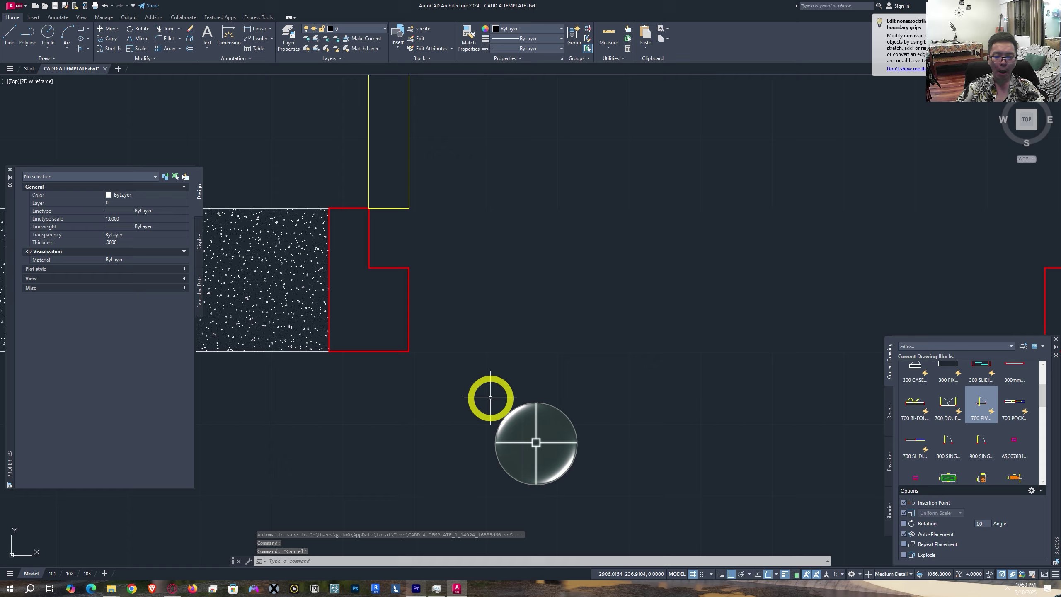
scroll(450, 348, up, 2)
middle_drag(720, 384, 285, 382)
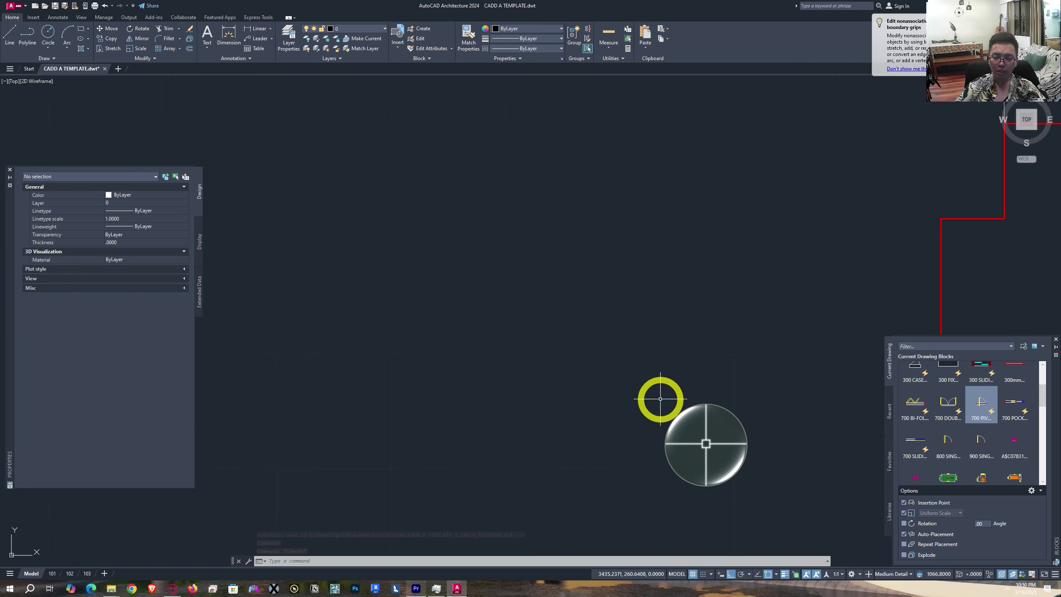
middle_drag(658, 397, 464, 426)
scroll(463, 424, down, 5)
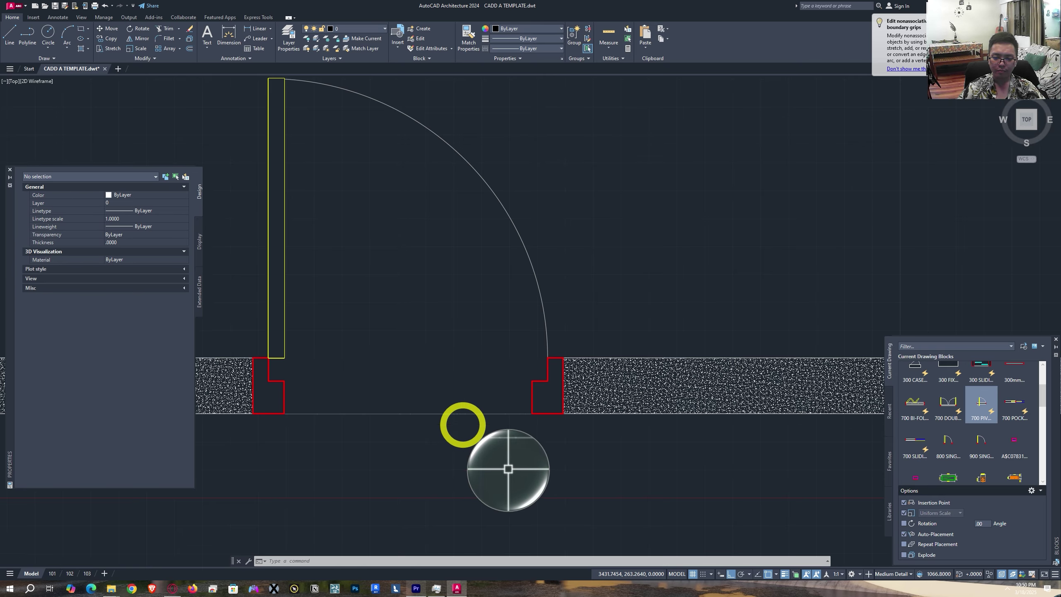
scroll(396, 427, down, 4)
middle_drag(395, 427, 464, 421)
scroll(442, 428, up, 2)
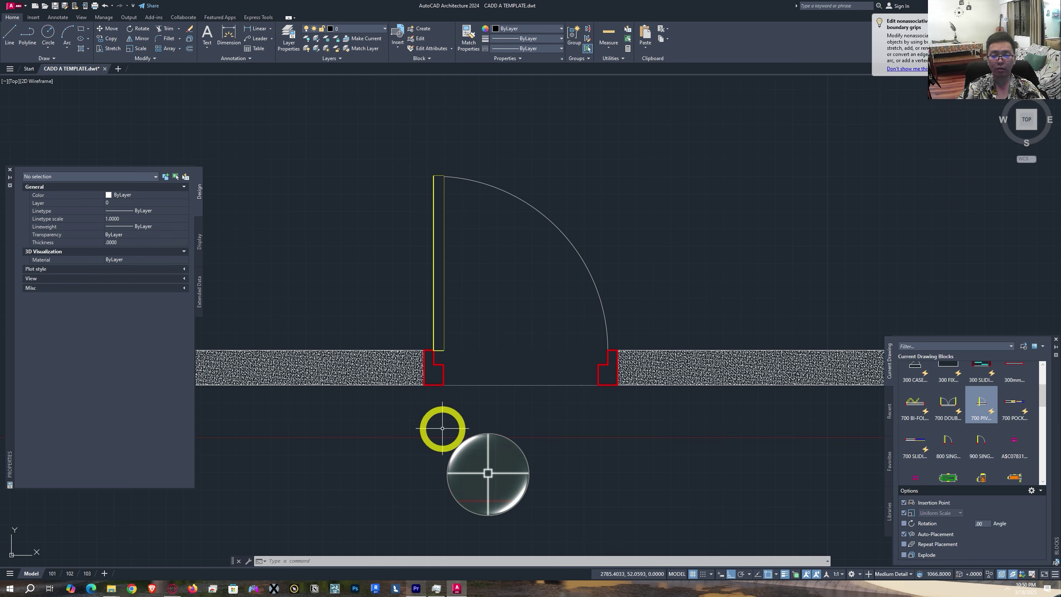
scroll(355, 379, down, 2)
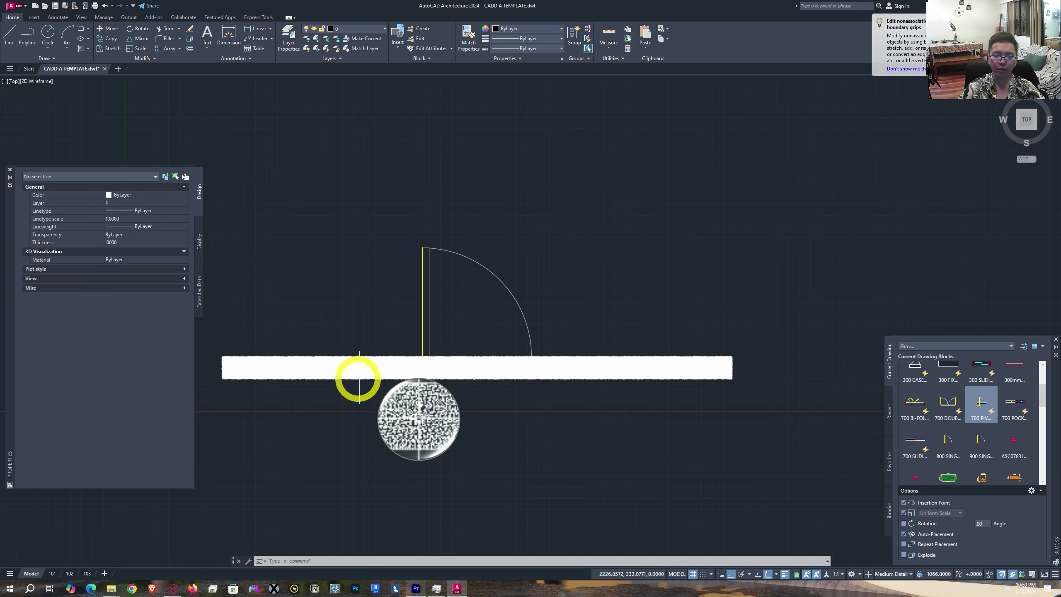
middle_drag(392, 429, 449, 430)
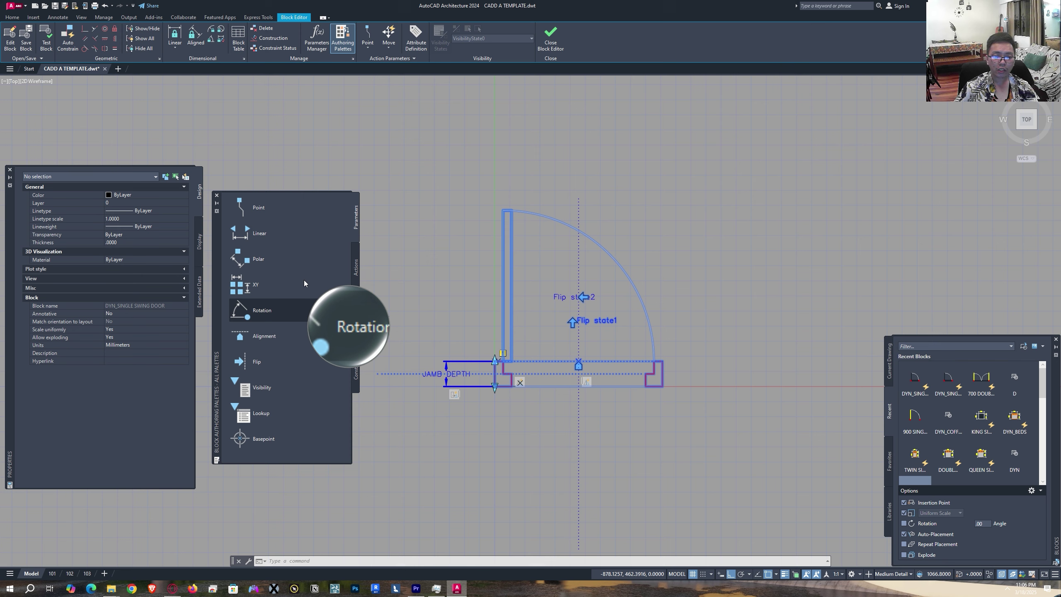
- Add a rotation parameter based at the door panel's hinge corner, with radius to the panel's free end and a default angle of 90
click(259, 317)
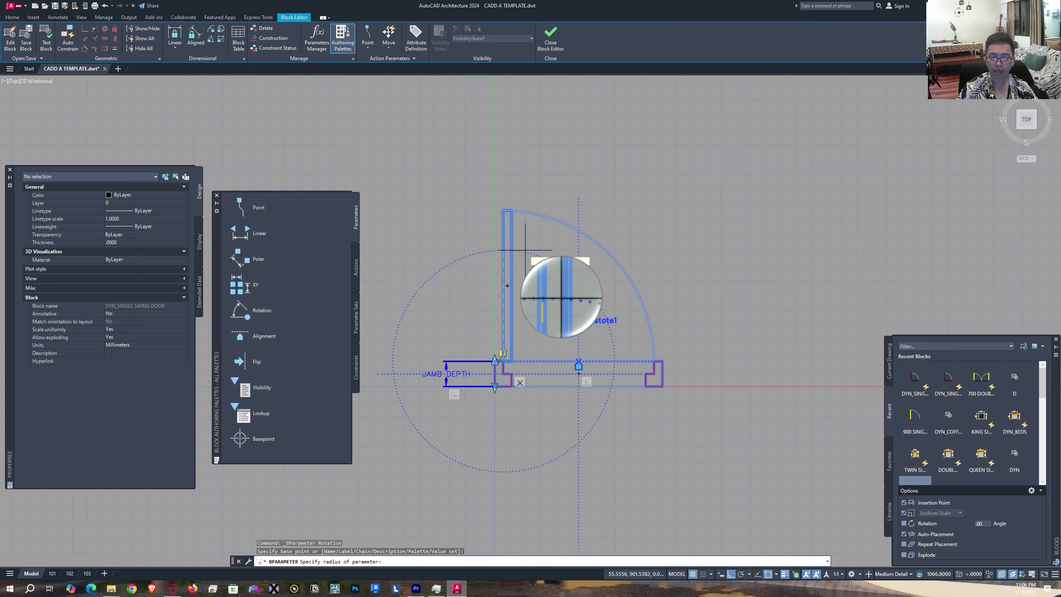
middle_drag(525, 250, 505, 292)
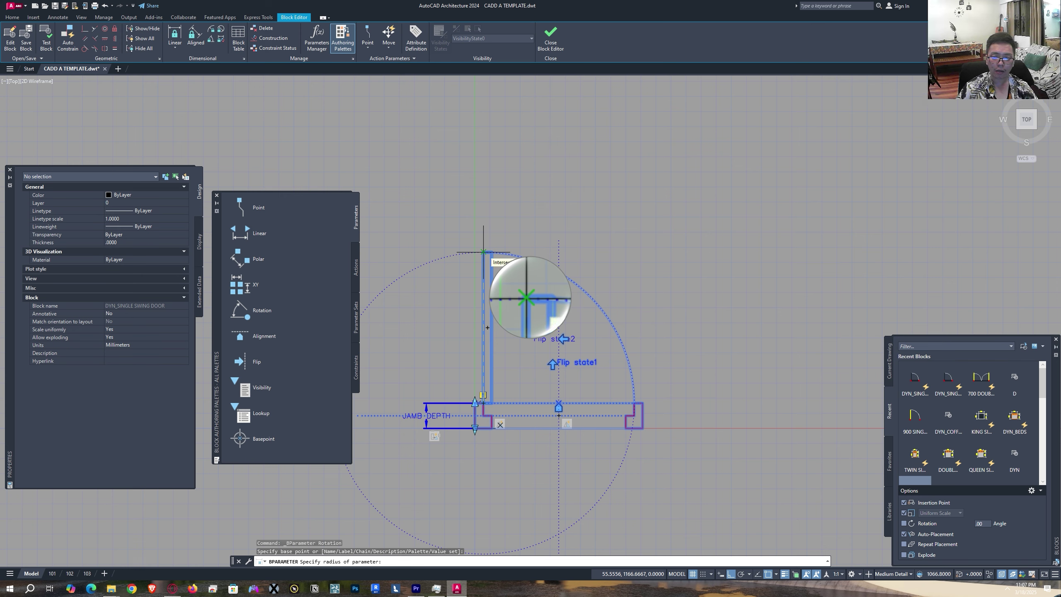
click(483, 252)
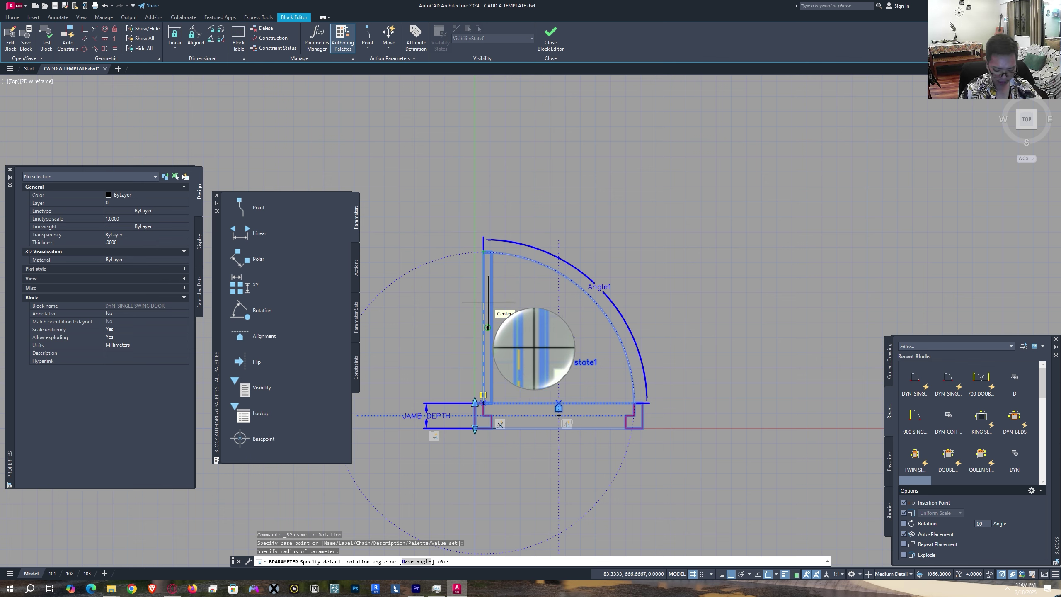
text(90)
key(Return)
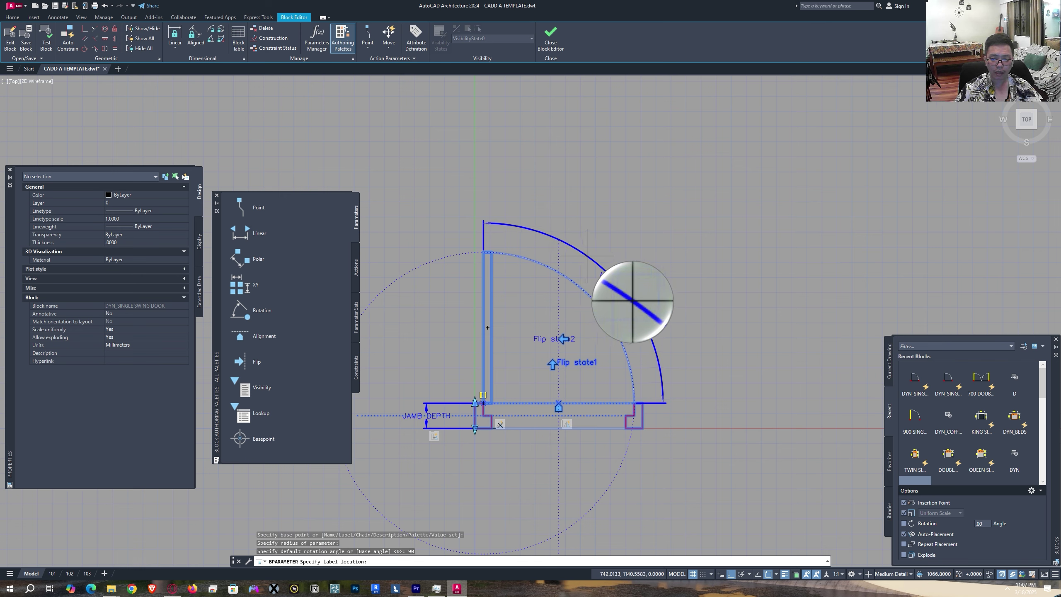
click(587, 256)
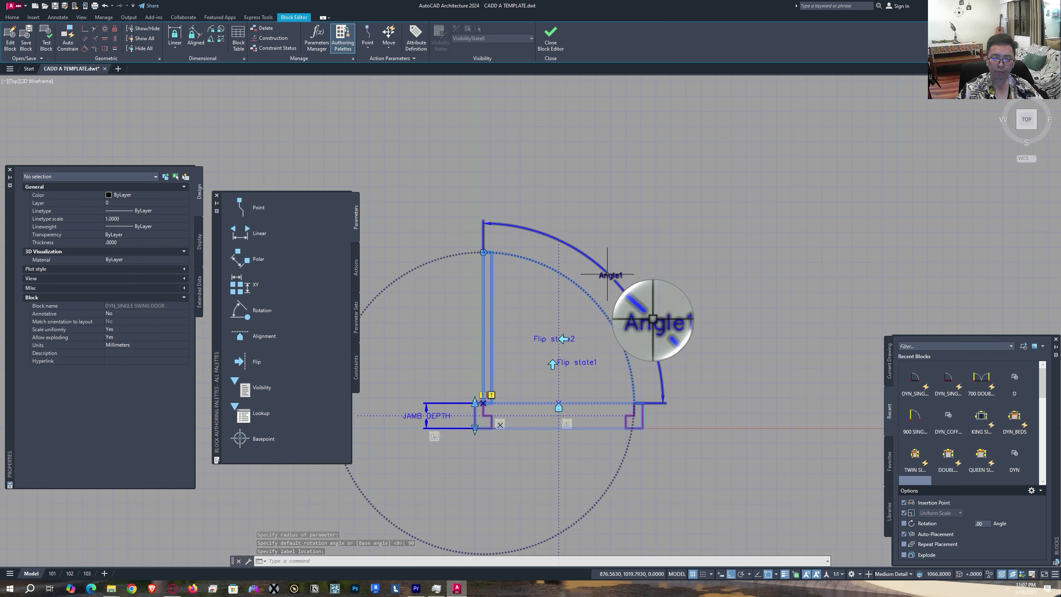
- Rename the new rotation parameter's angle as DOOR SWING ANGLE
click(609, 274)
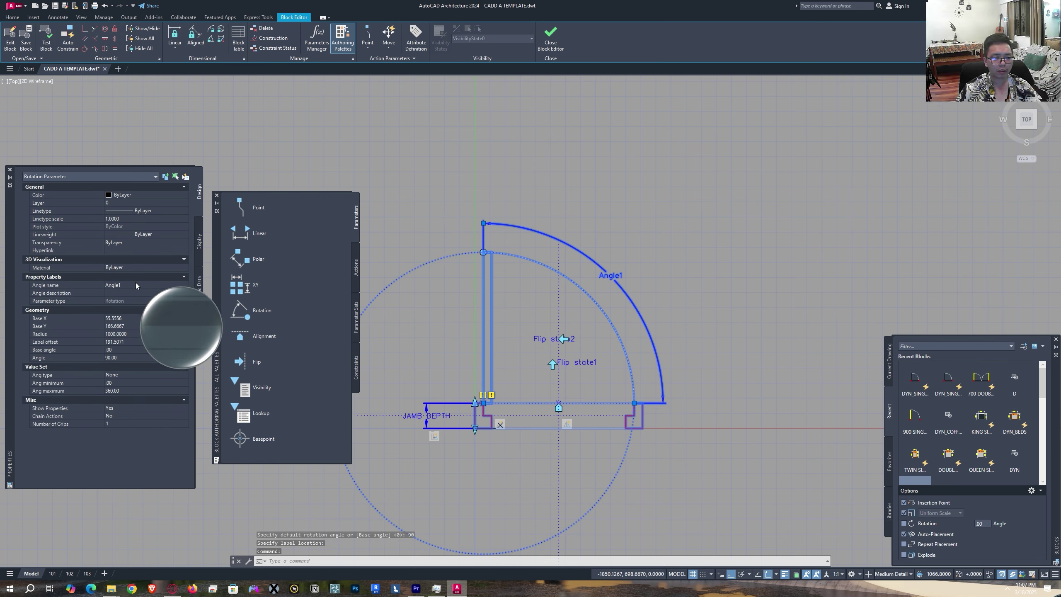
text(DOO)
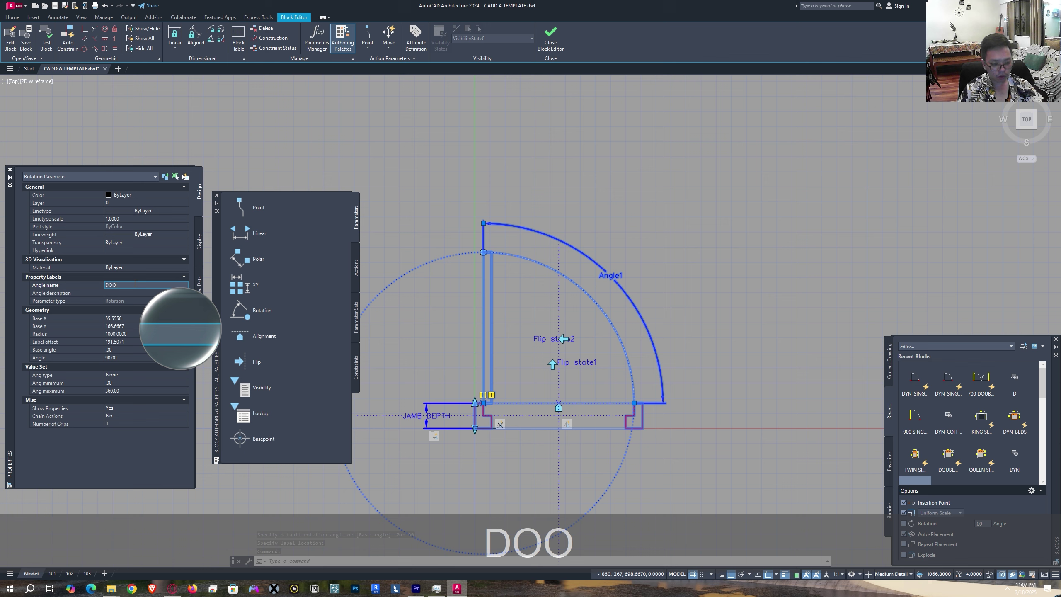
text(R SWING ANGLE)
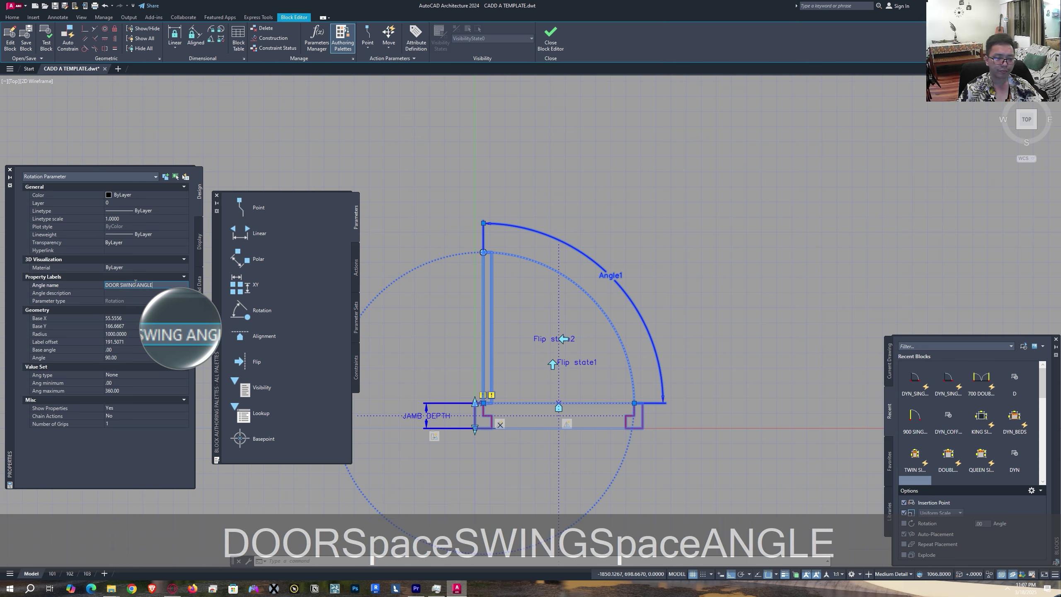
key(Return)
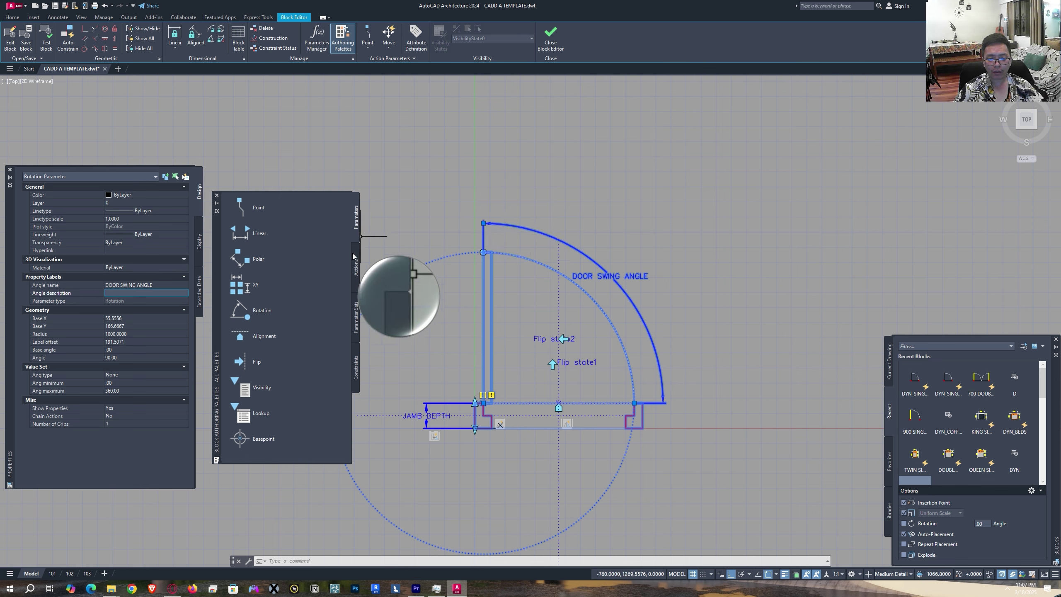
- Attach a Rotate action for the door panel to the DOOR SWING ANGLE parameter, and save the block while leaving the Block Editor
click(357, 267)
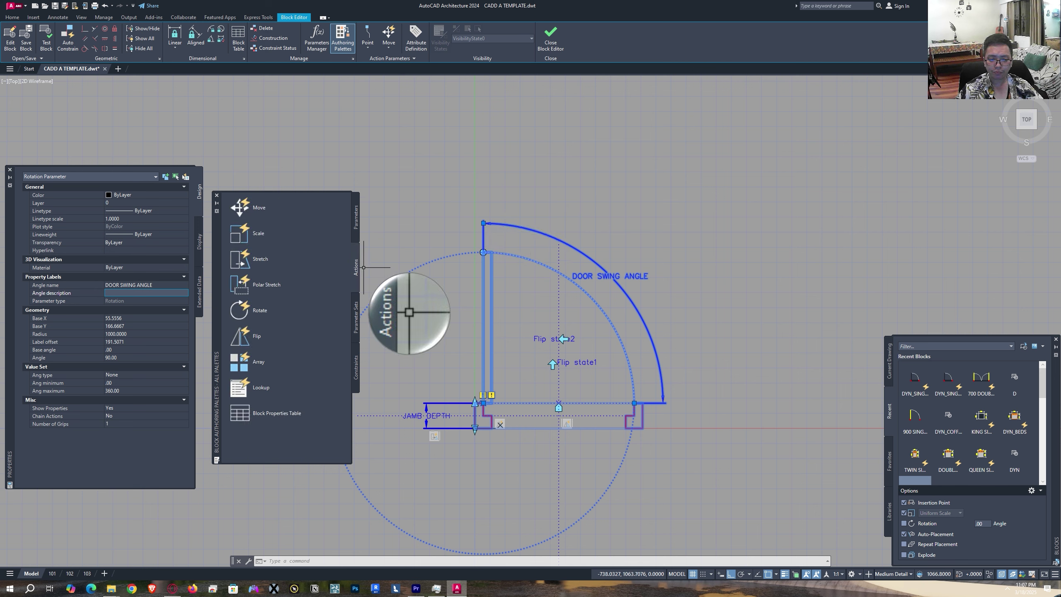
click(256, 314)
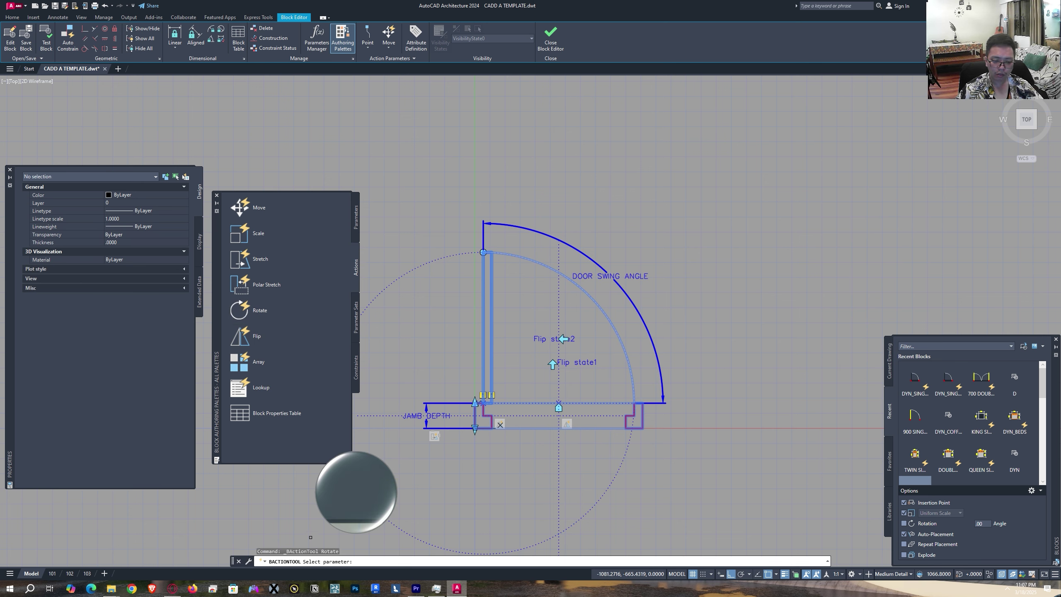
click(612, 289)
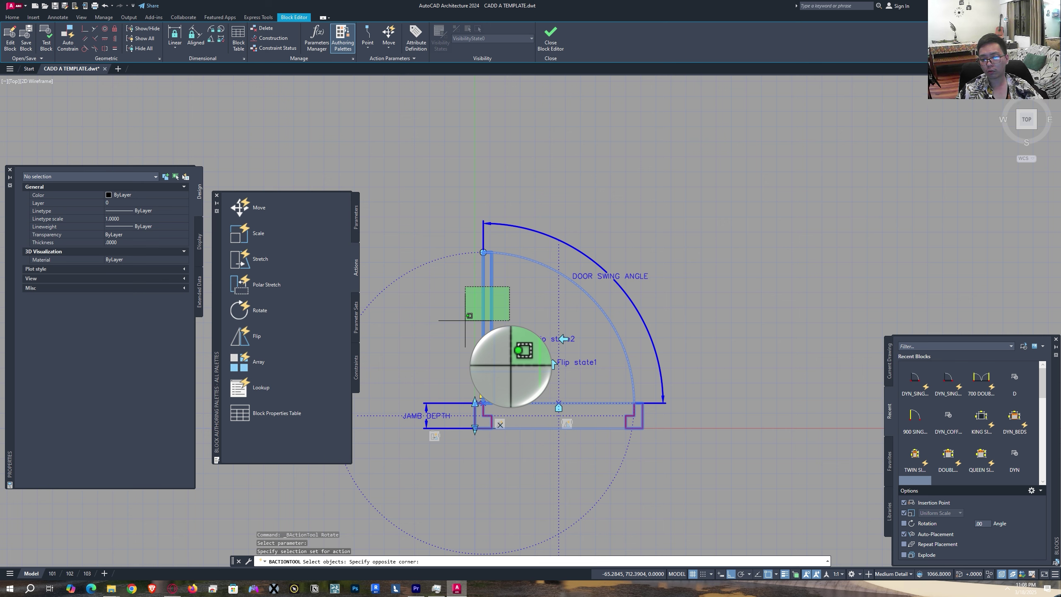
click(504, 293)
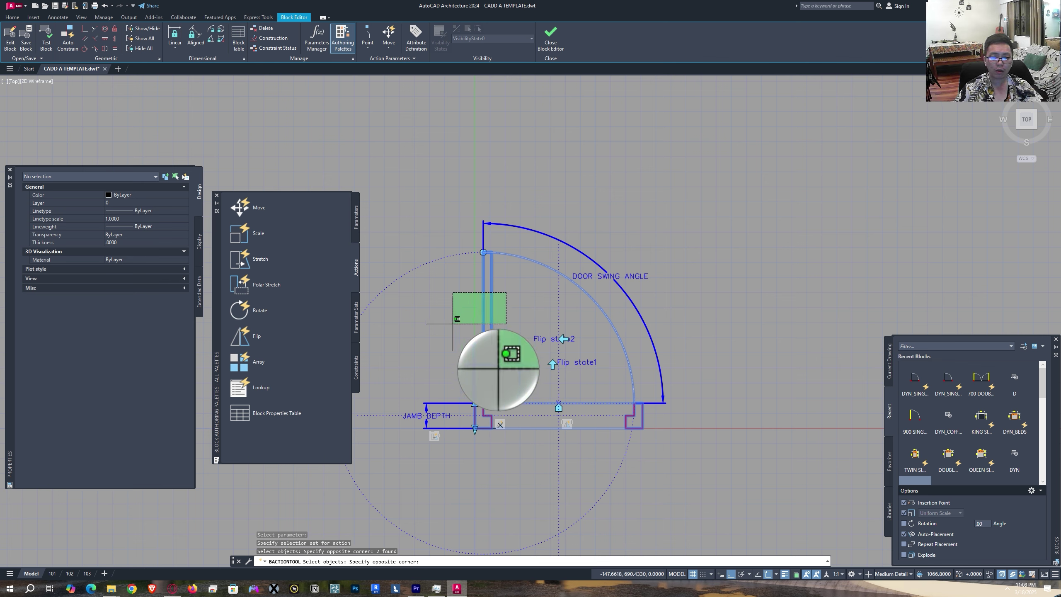
click(506, 366)
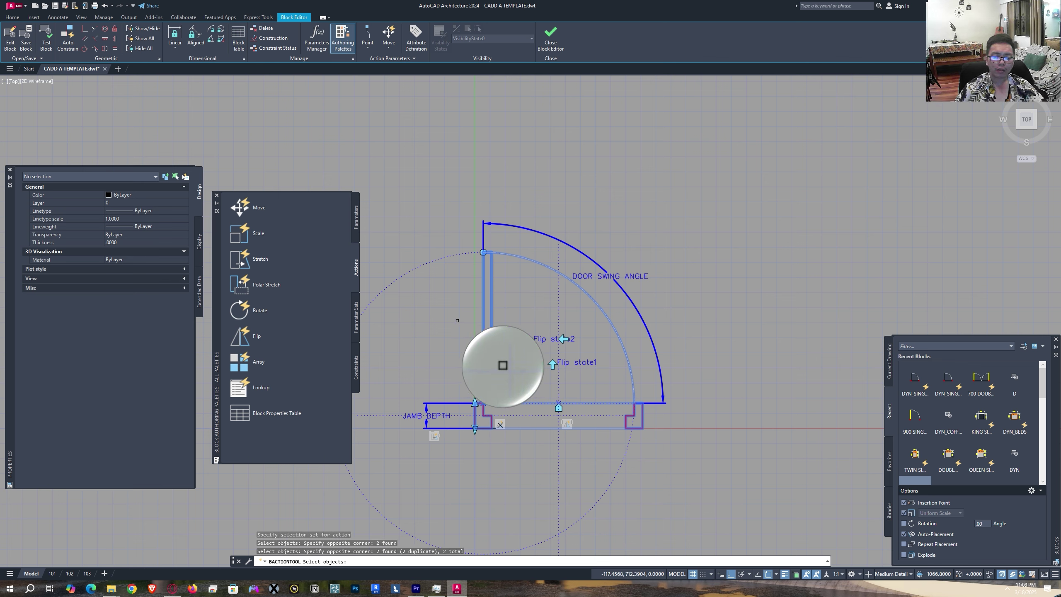
key(Return)
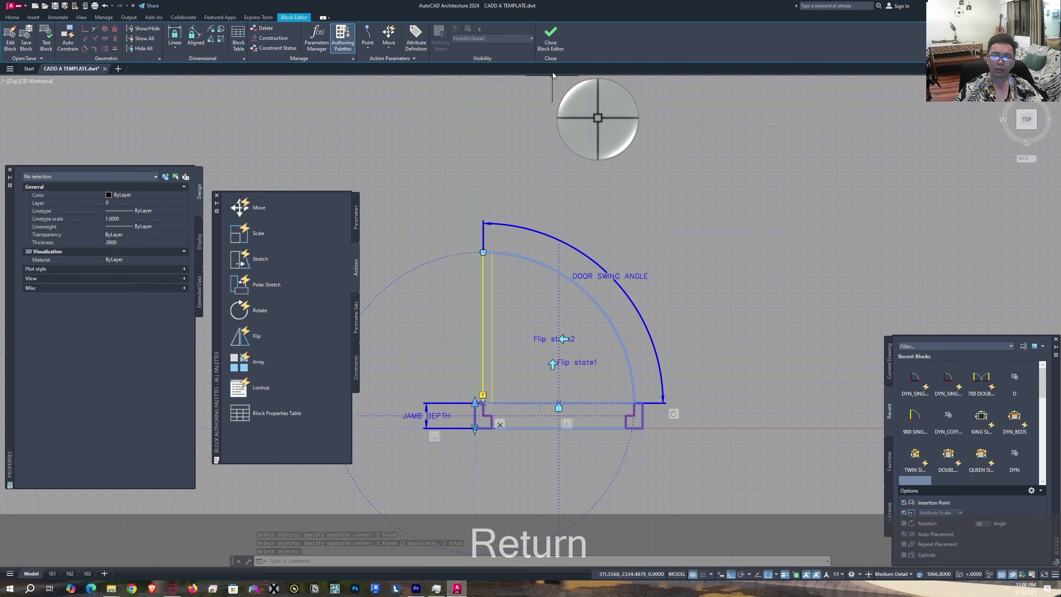
click(550, 37)
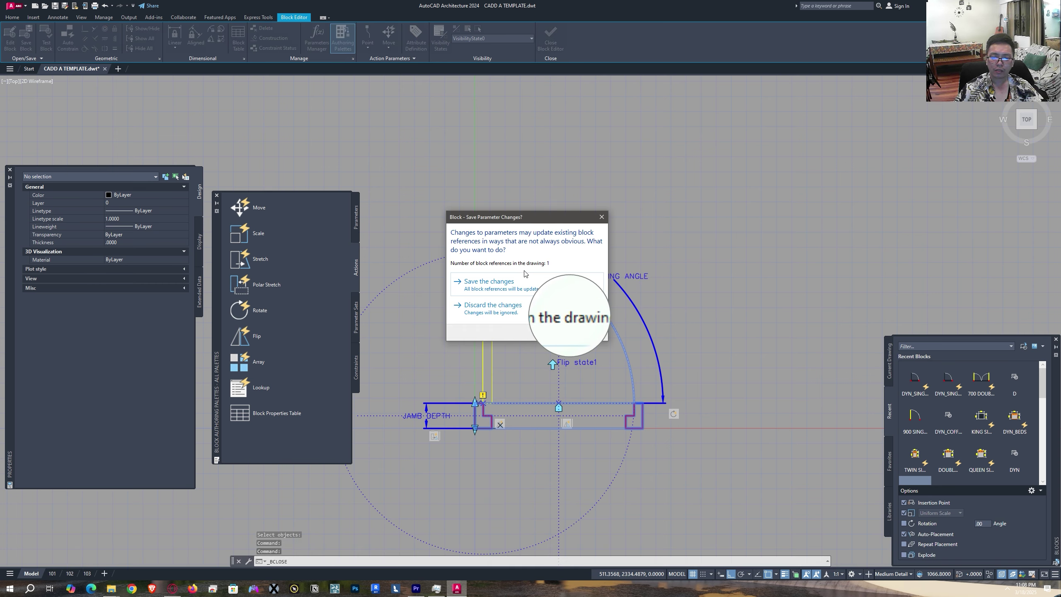
click(519, 281)
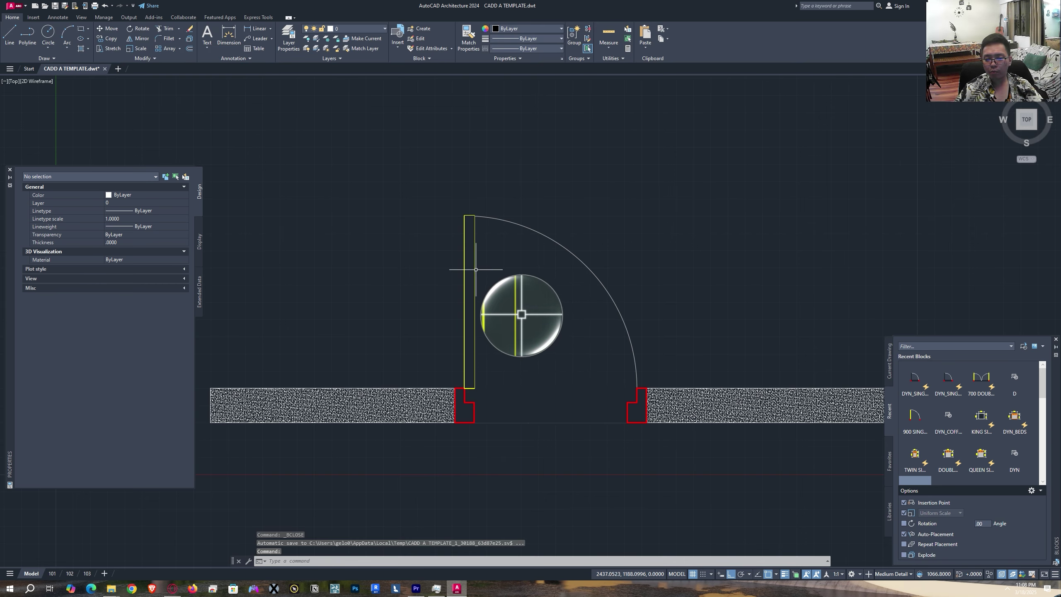
- Swing the placed door's panel by its rotation grip with ortho off, stopping at about 29, 62 and 72 degrees
click(476, 269)
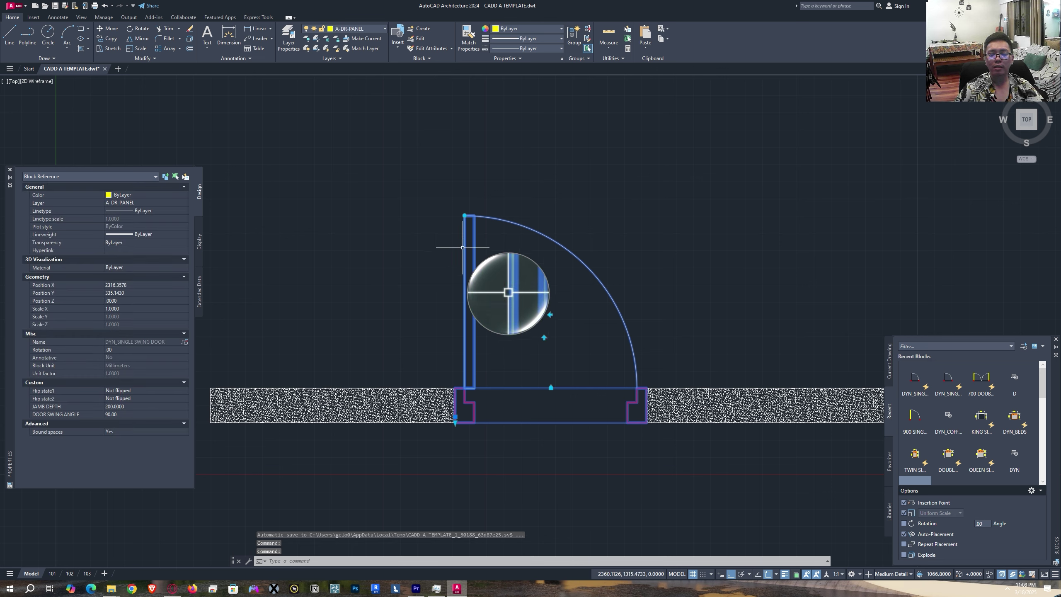
click(465, 215)
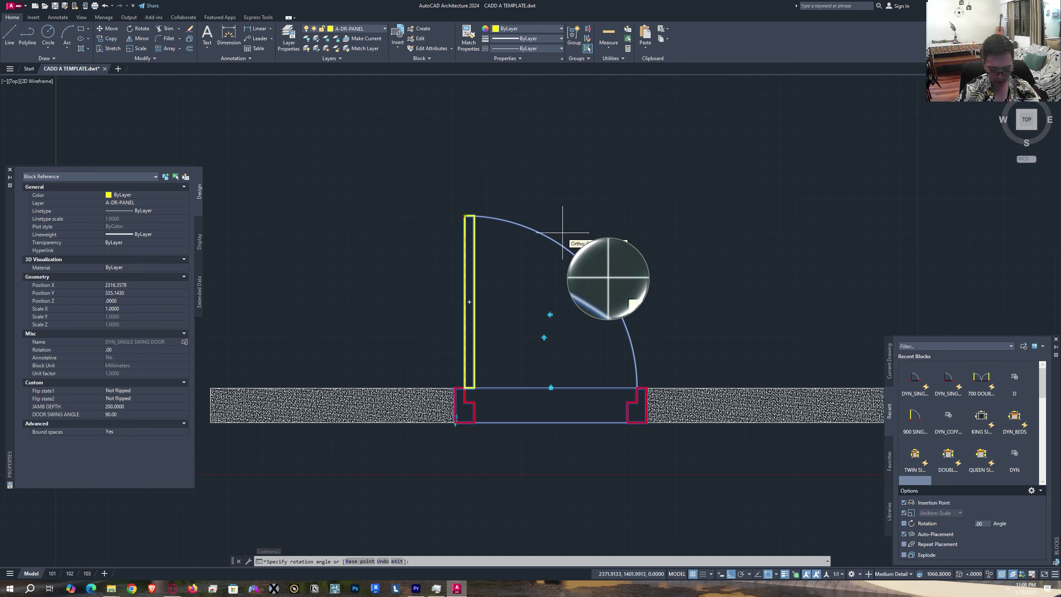
key(F8)
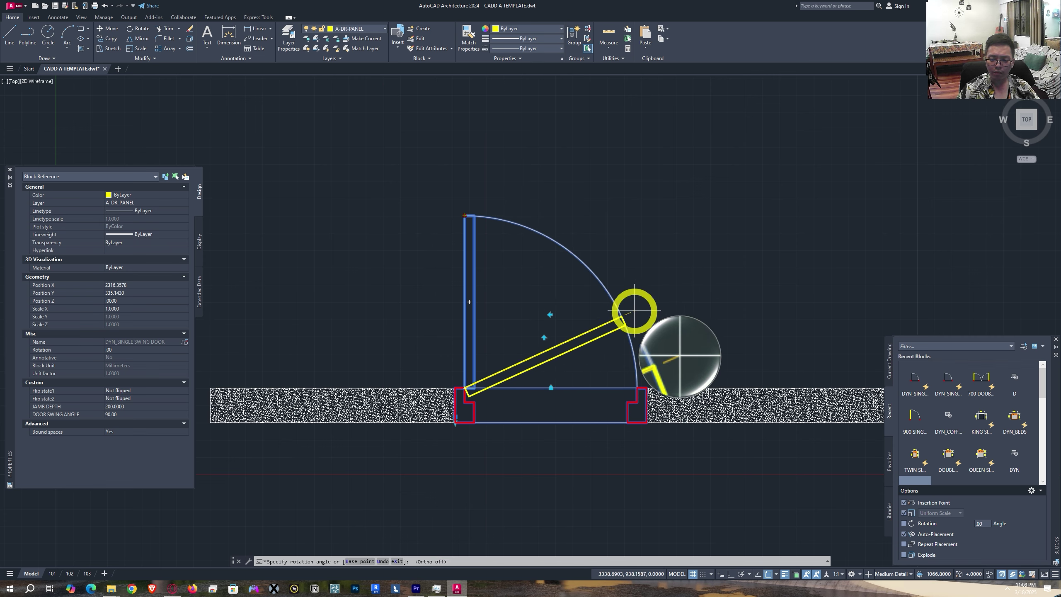
click(665, 276)
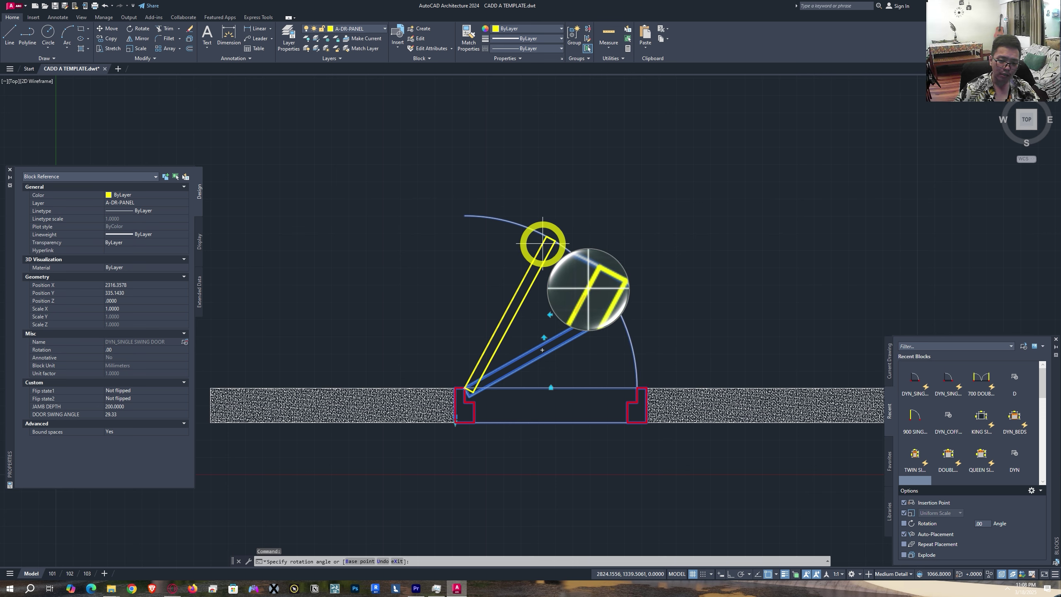
click(553, 251)
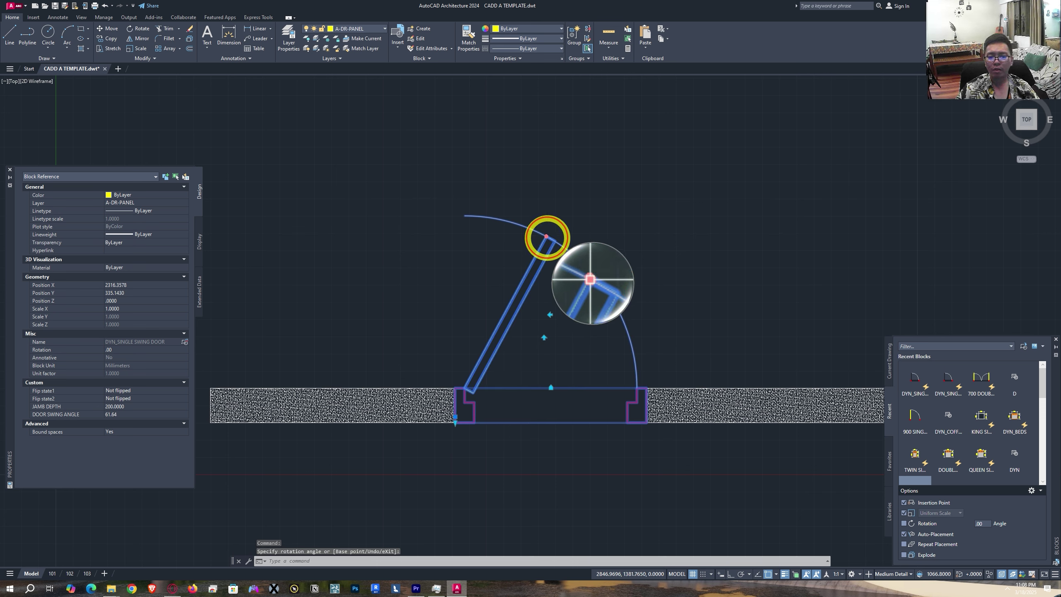
click(546, 237)
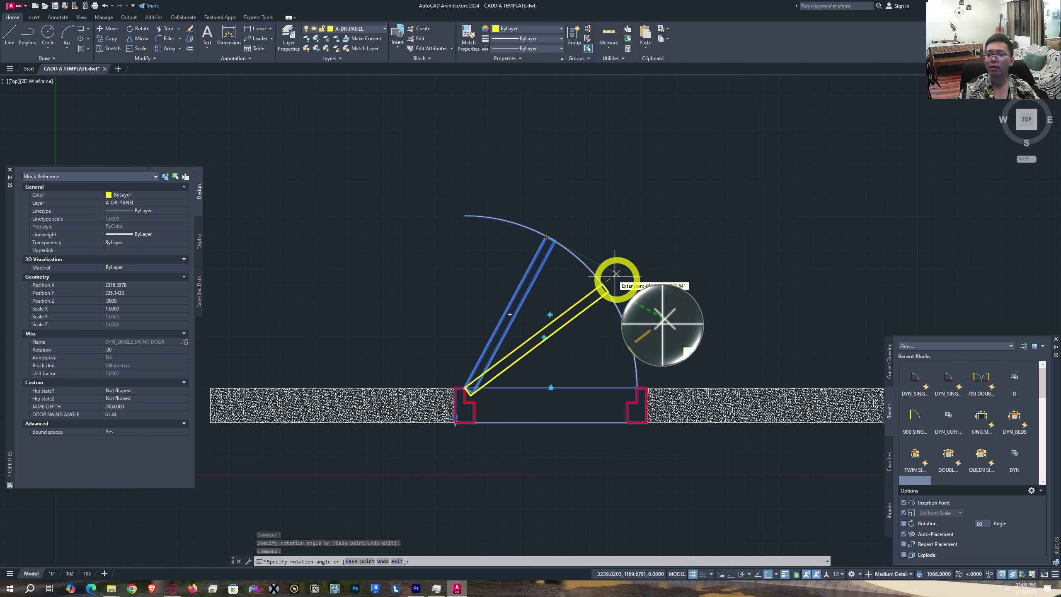
click(523, 205)
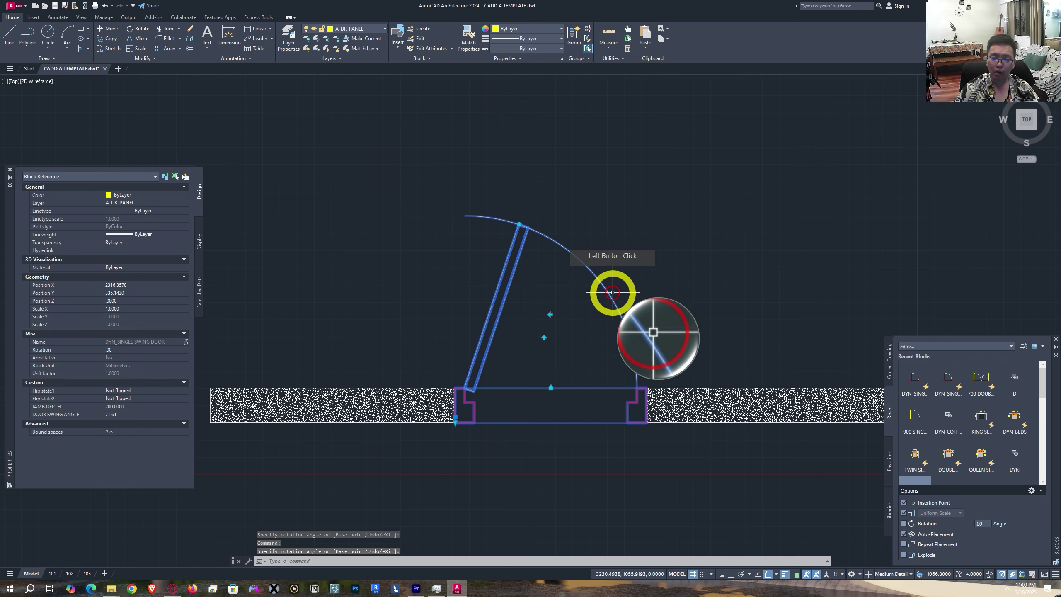
- Swing the door panel closed onto the opposite jamb's corner, at 0 degrees
click(518, 225)
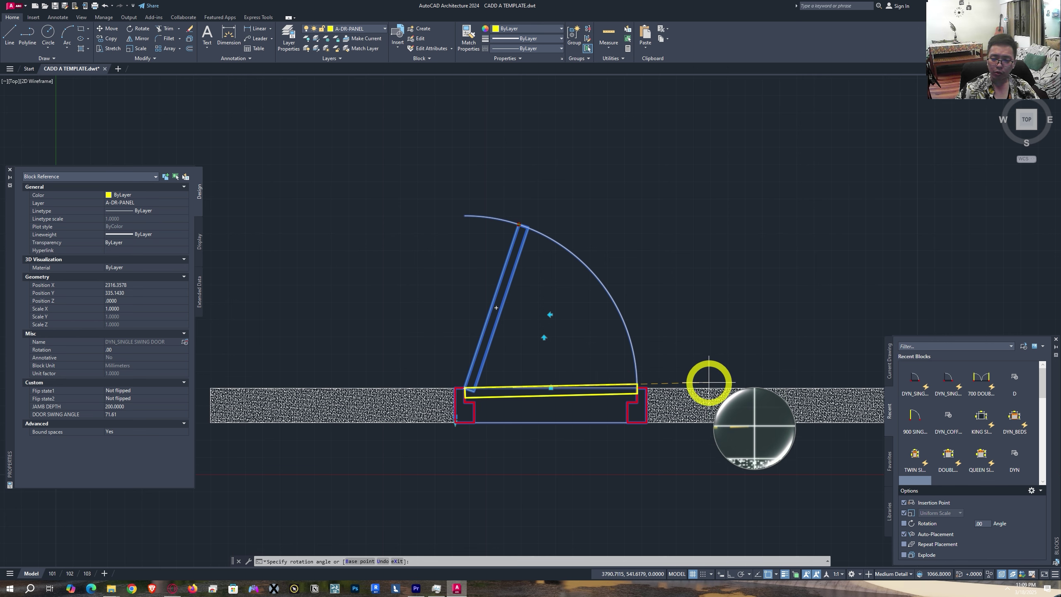
click(635, 388)
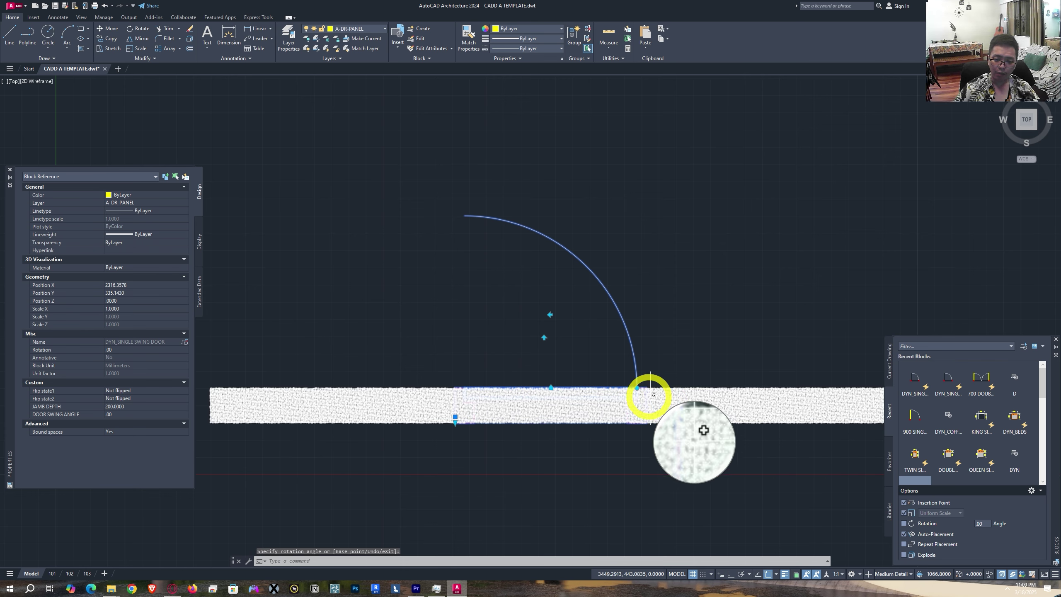
click(637, 388)
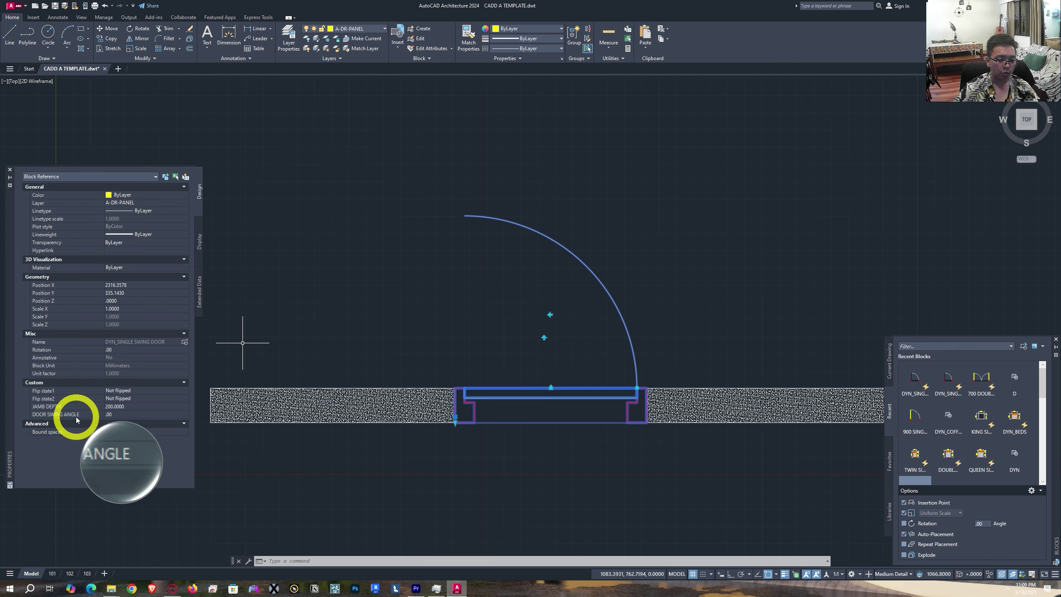
- Test the placed door's DOOR SWING ANGLE property with 60, 45 and 30 degrees in turn
click(124, 414)
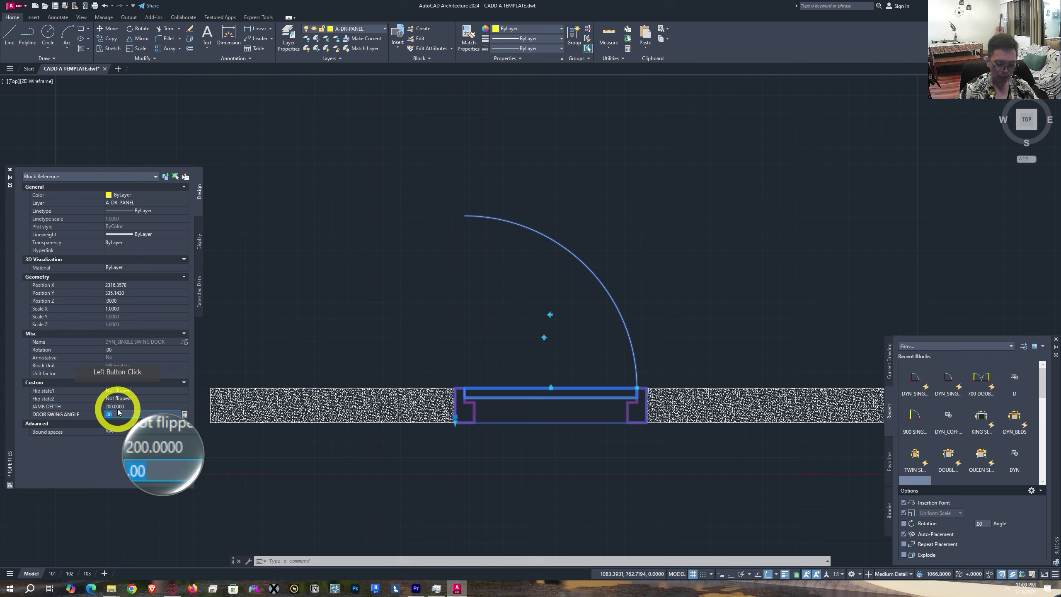
text(60)
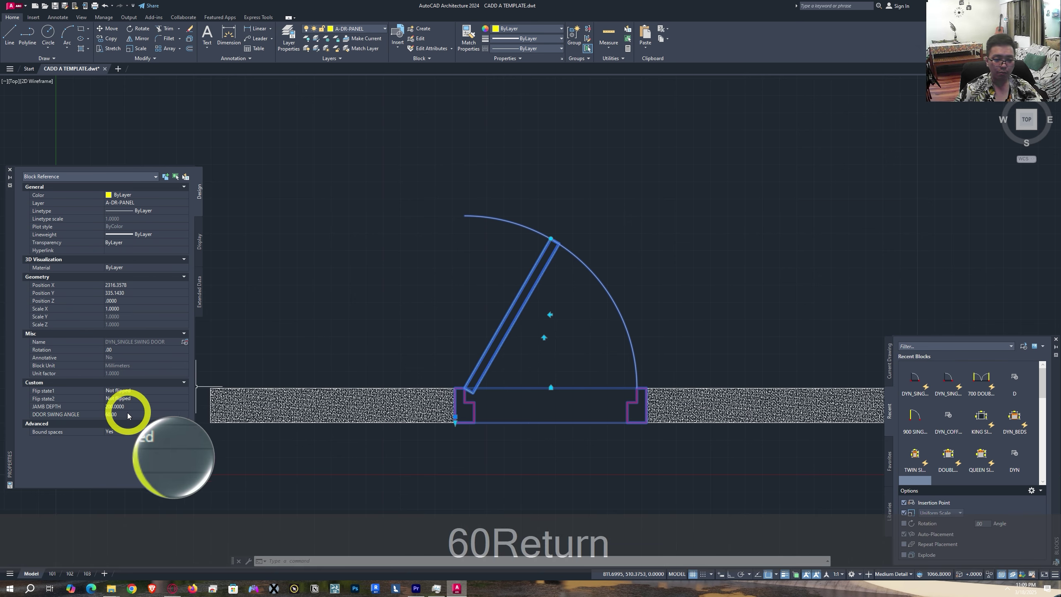
text(45)
key(Return)
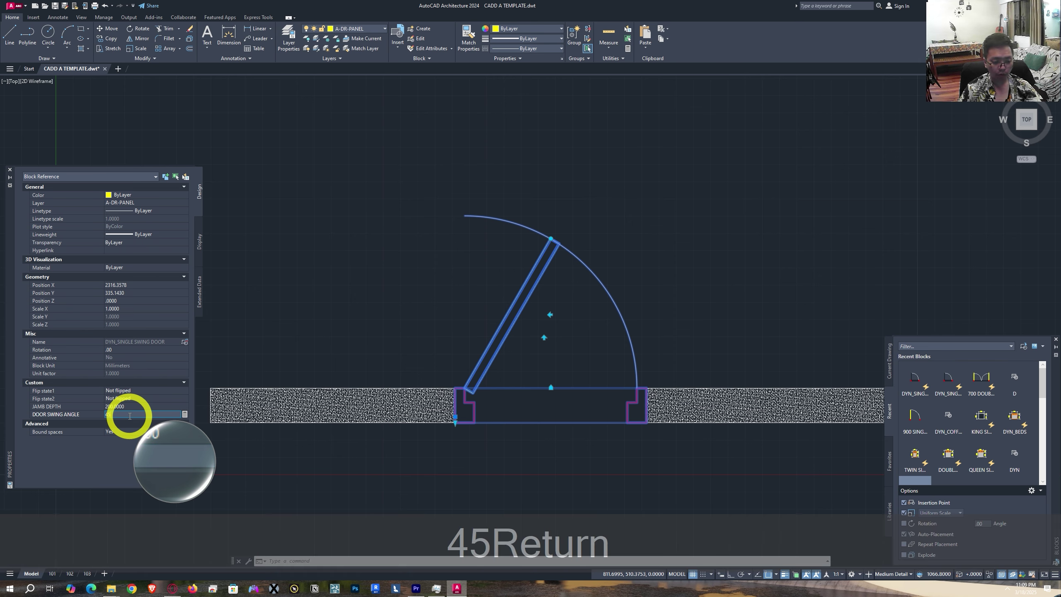
click(141, 413)
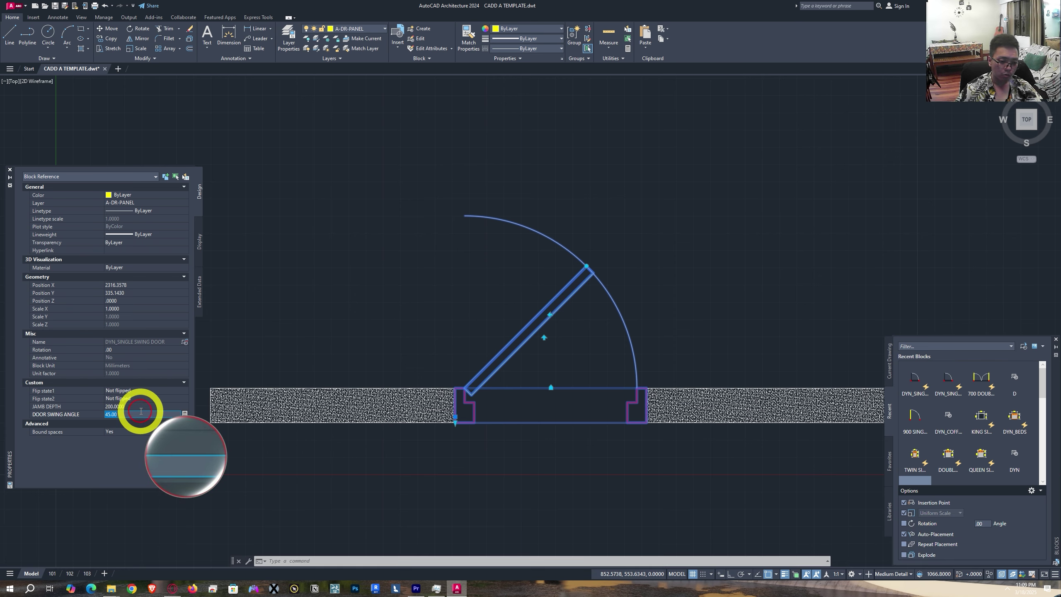
text(30)
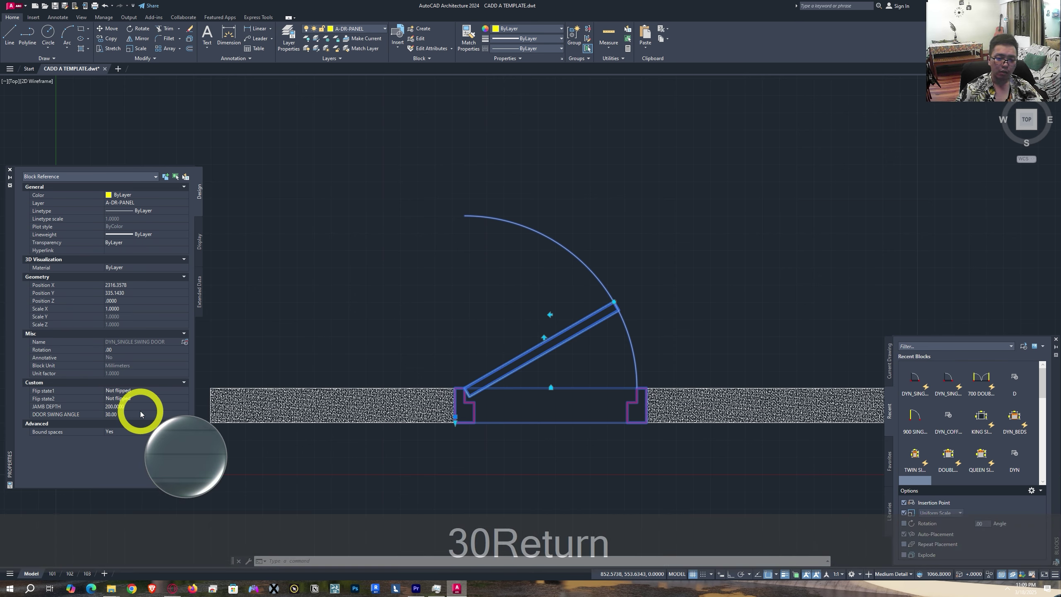
- Set the placed door's DOOR SWING ANGLE to 90 degrees and deselect the block
click(127, 416)
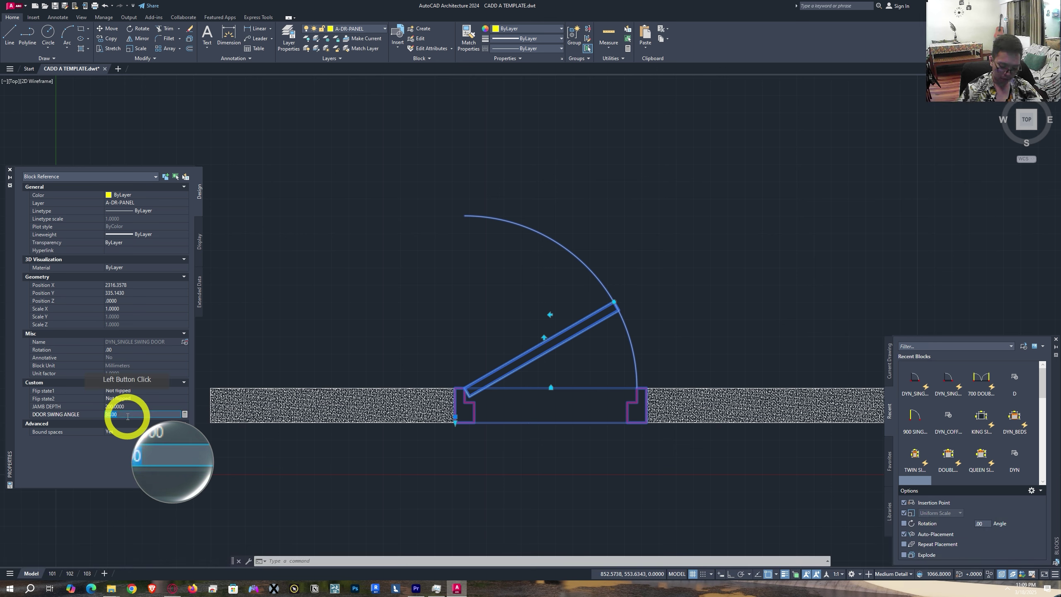
text(9)
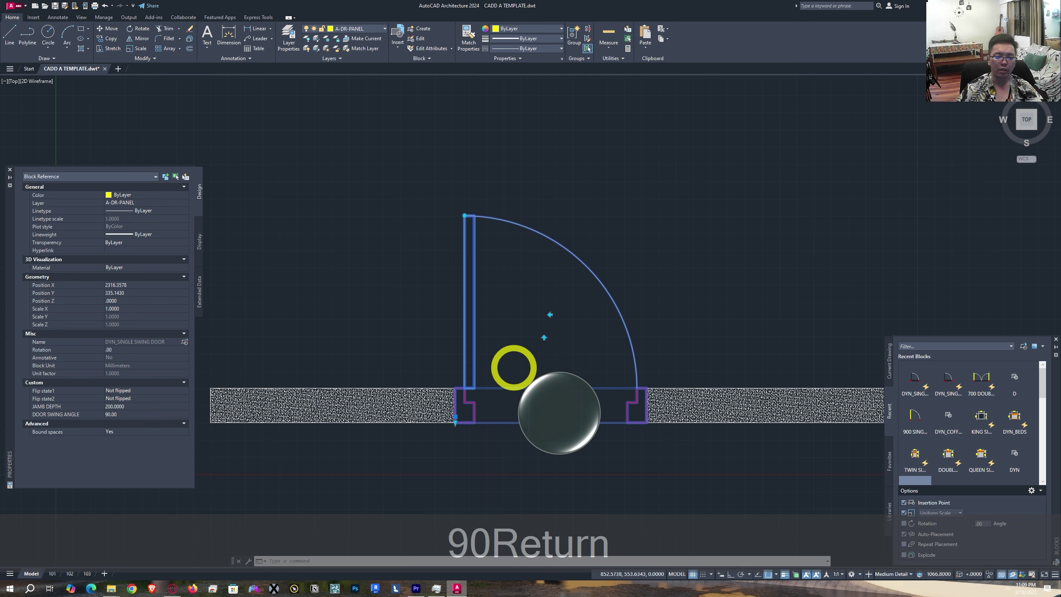
key(Escape)
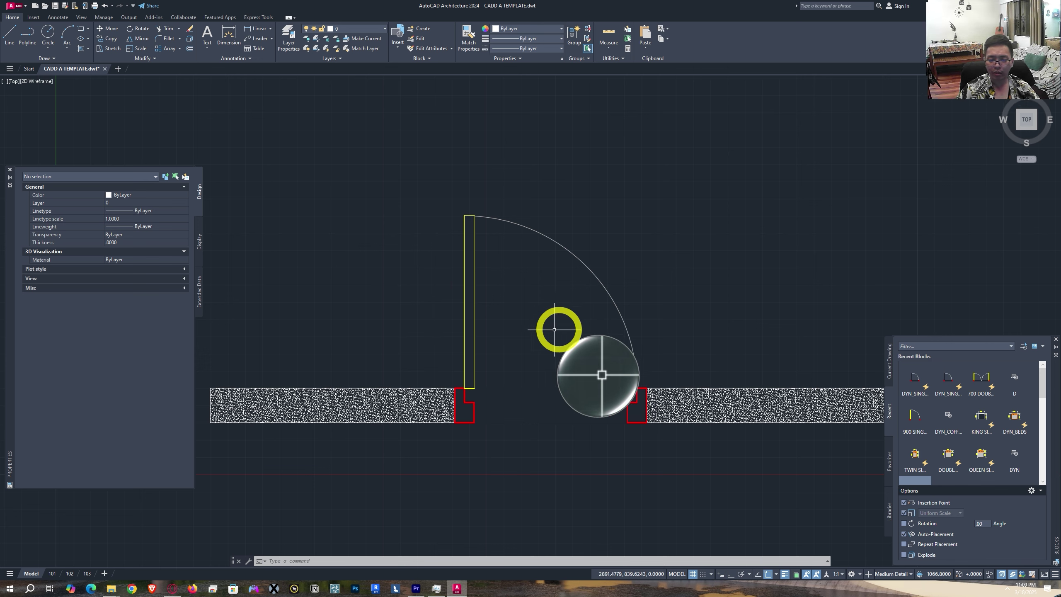
- Select the placed single swing door block
click(438, 297)
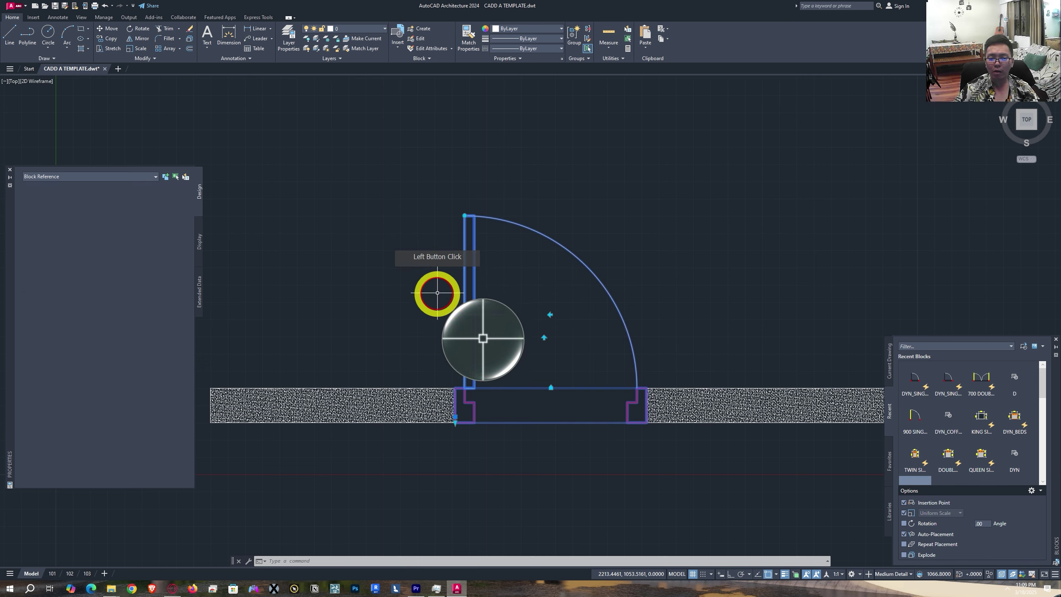